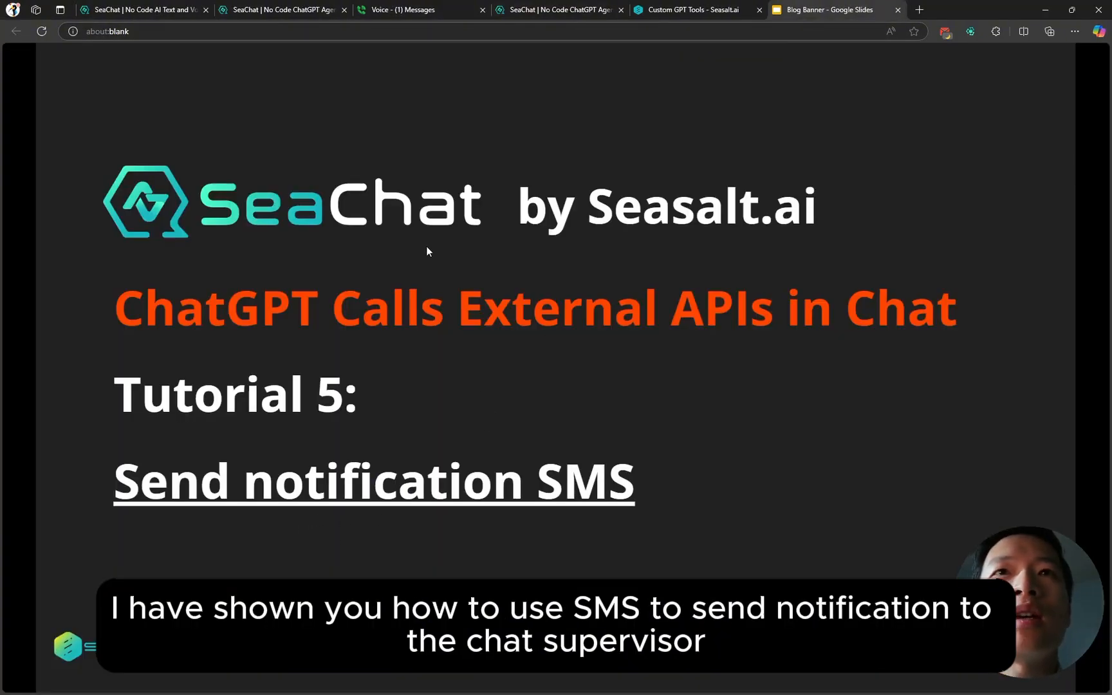
- Look at the SMS alert received in Google Voice, then disable the sms-alert custom GPT tool in SeaChat and save it
click(402, 14)
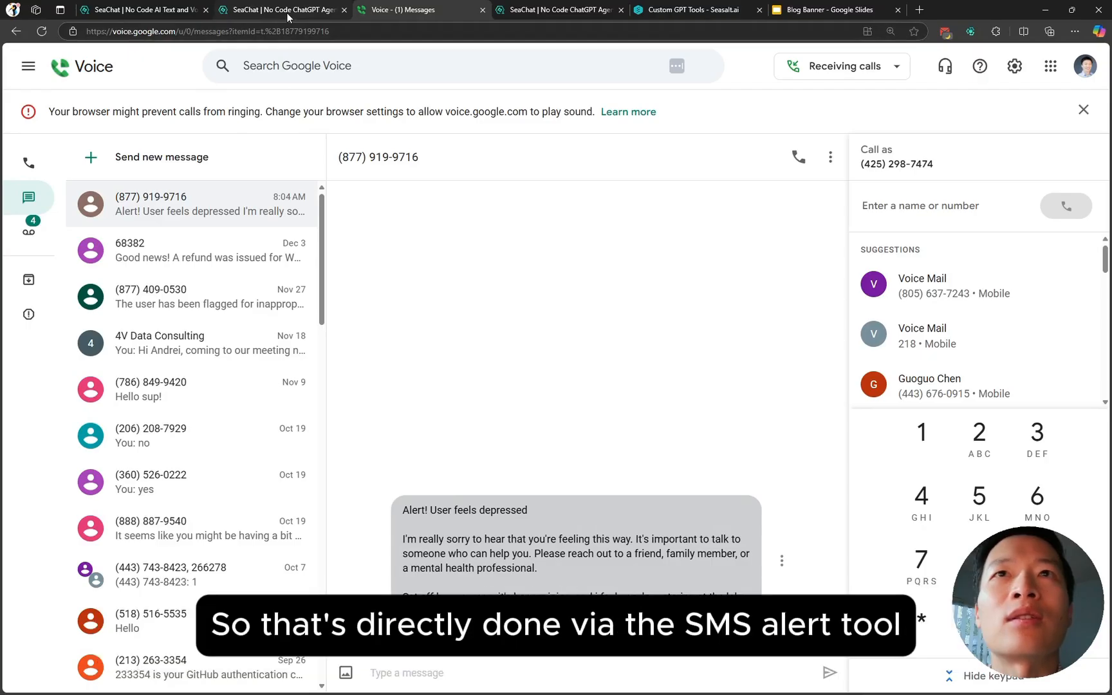
click(287, 12)
click(283, 425)
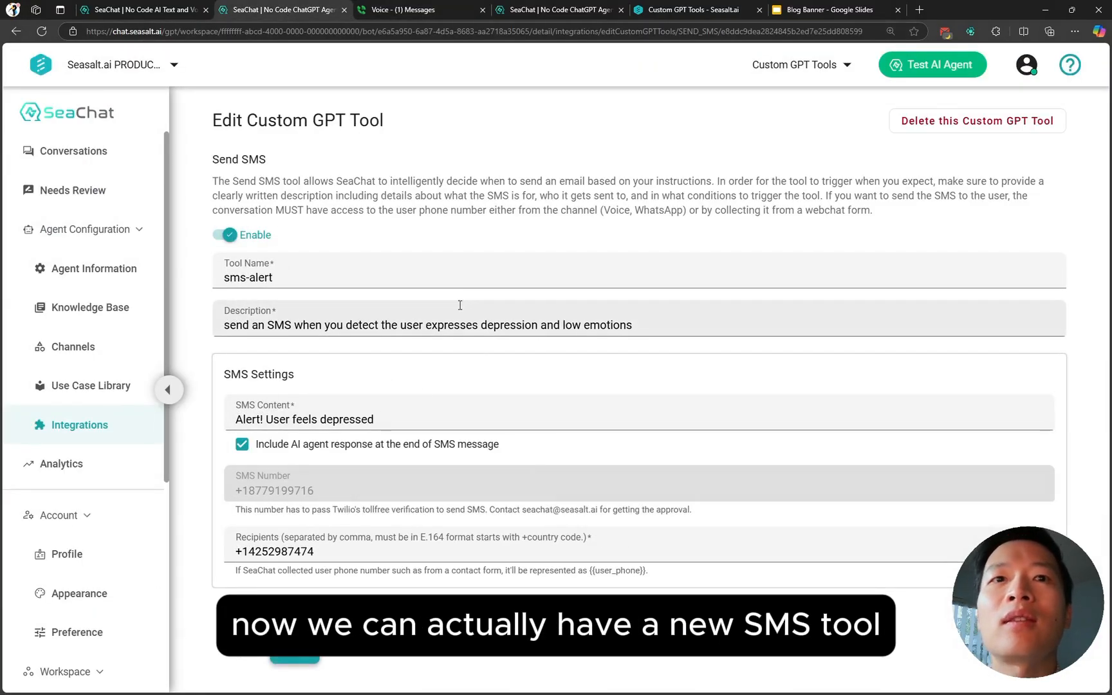
click(220, 235)
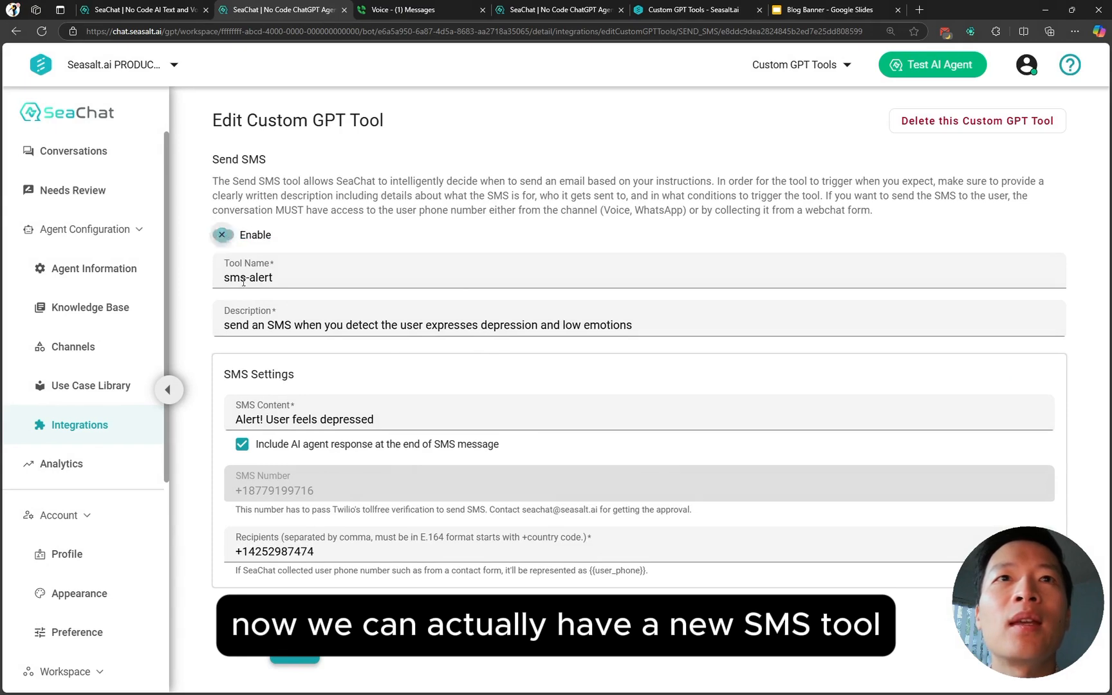
click(300, 658)
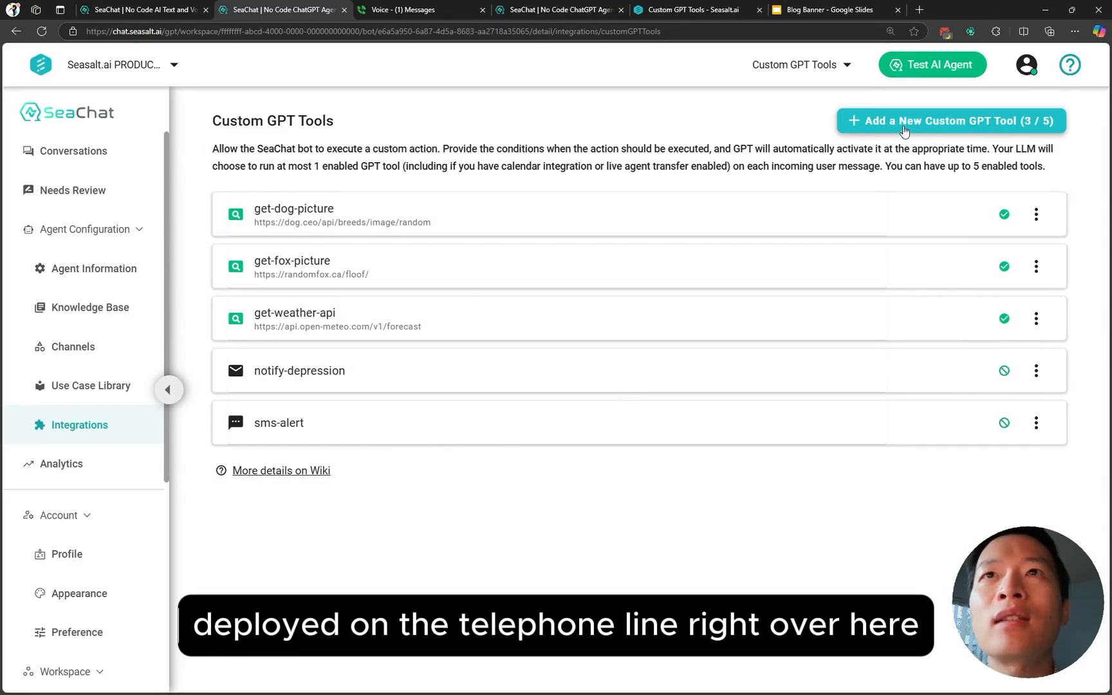
- Check the phone number deployment on the Calls channel page, then return to the Custom GPT Tools list
click(708, 12)
click(571, 14)
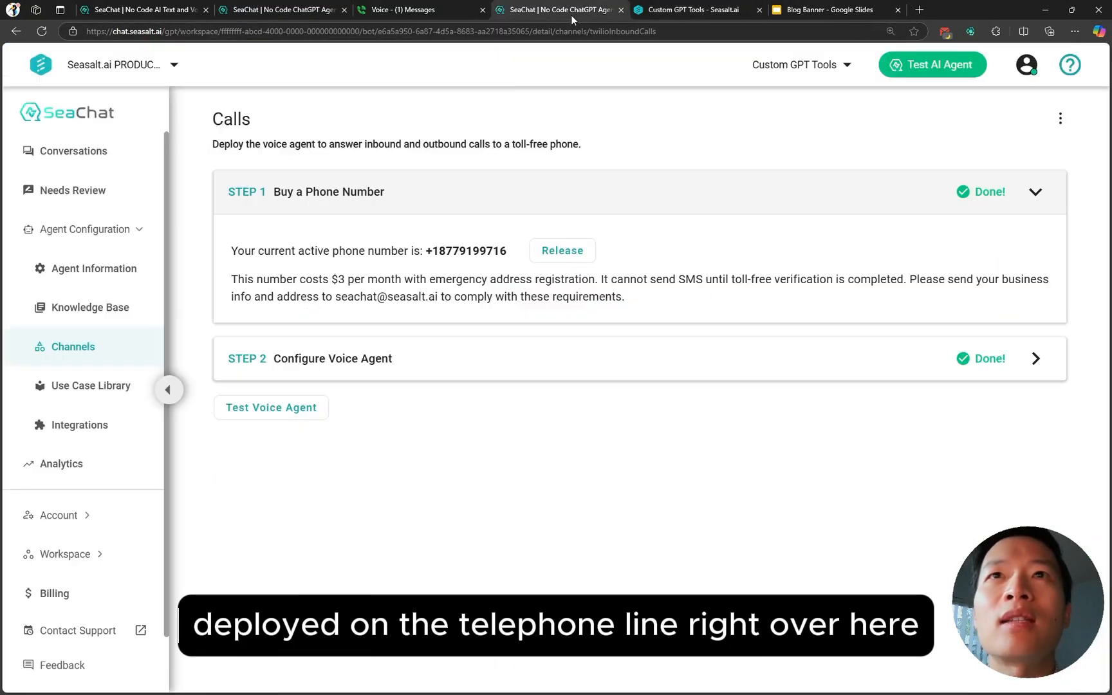
click(283, 13)
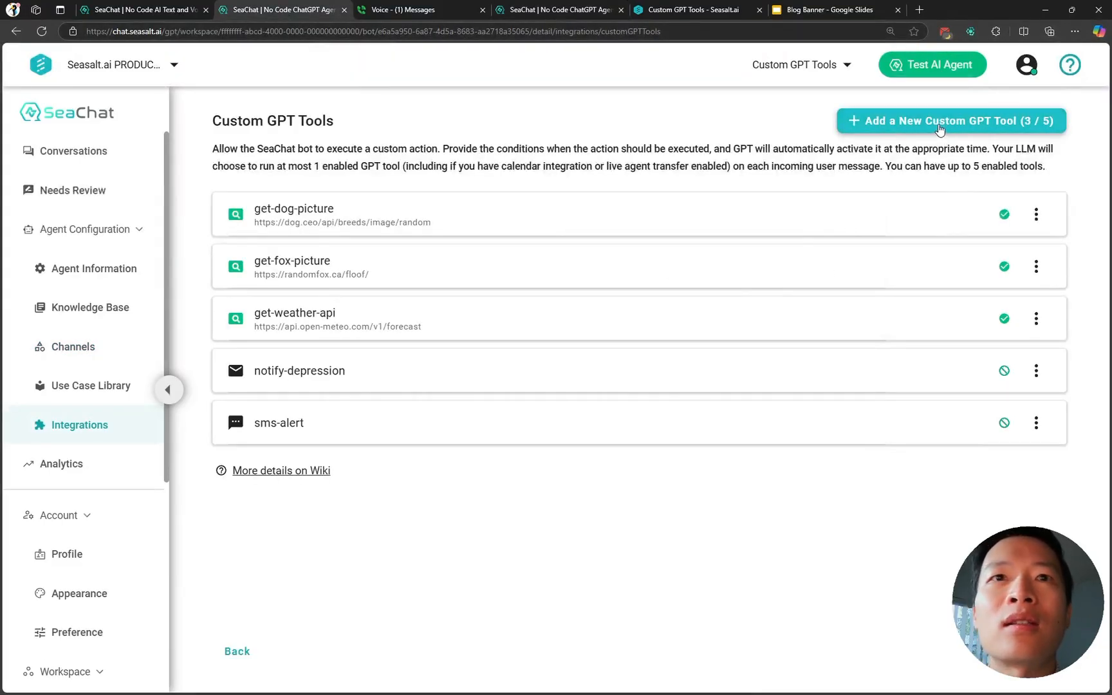
- Add a new Send SMS custom GPT tool and name it send-info-via-sms
click(939, 127)
click(836, 257)
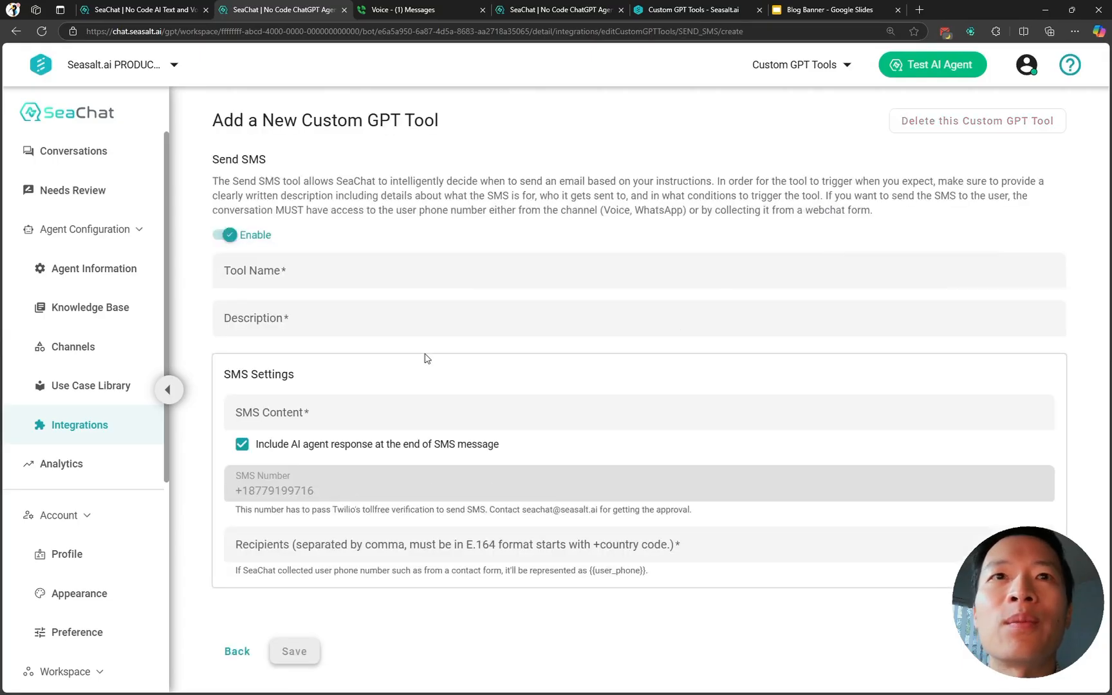
click(283, 283)
text(send-info-)
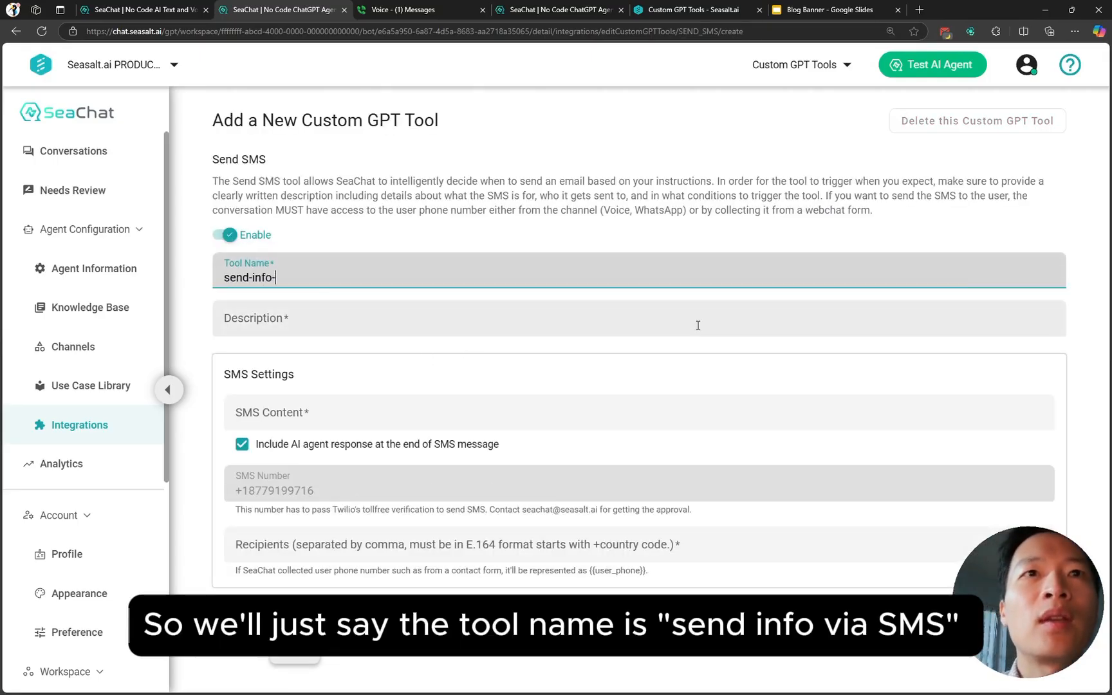
text(via-sma)
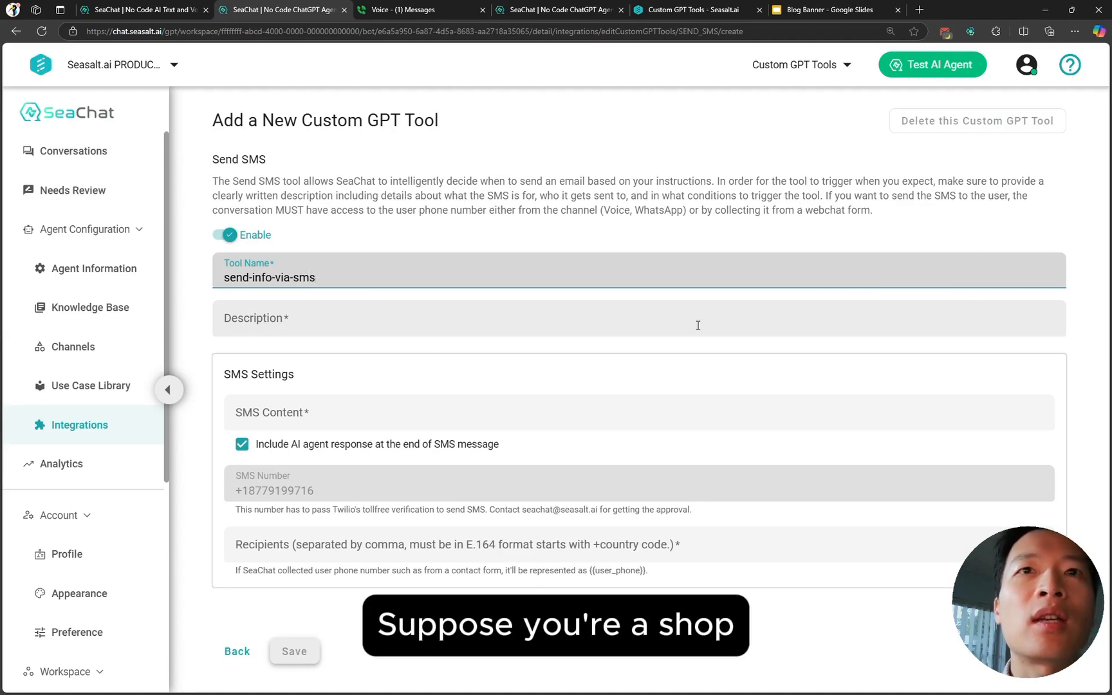
- Enter the tool description "send SMS to the user about my company address"
click(627, 331)
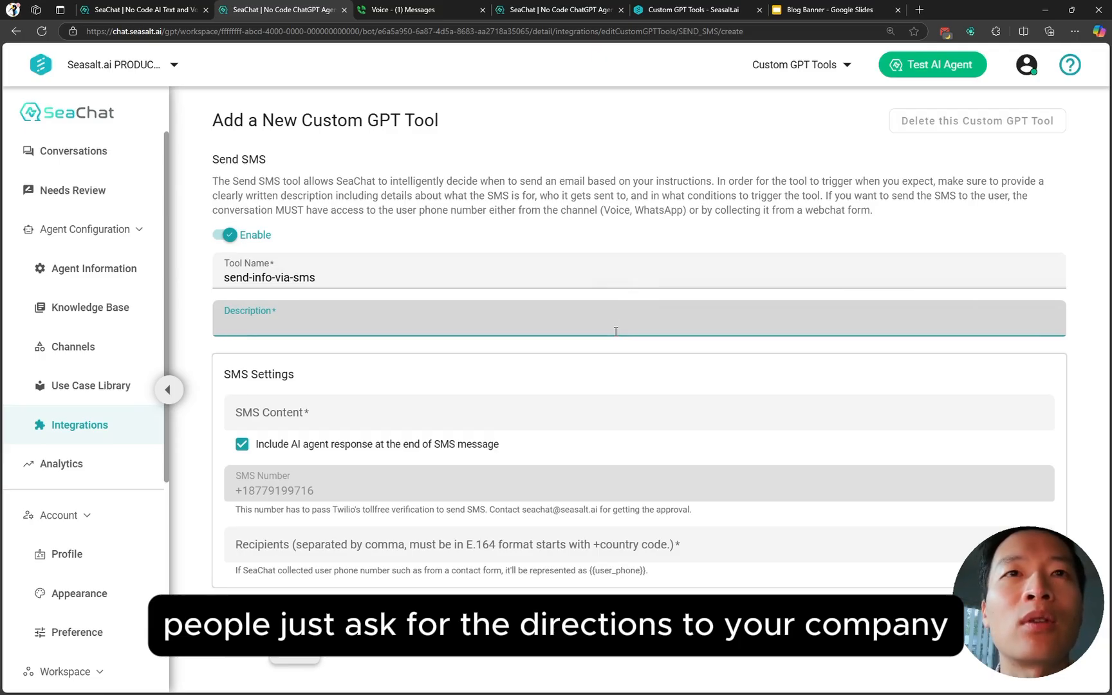
text(send )
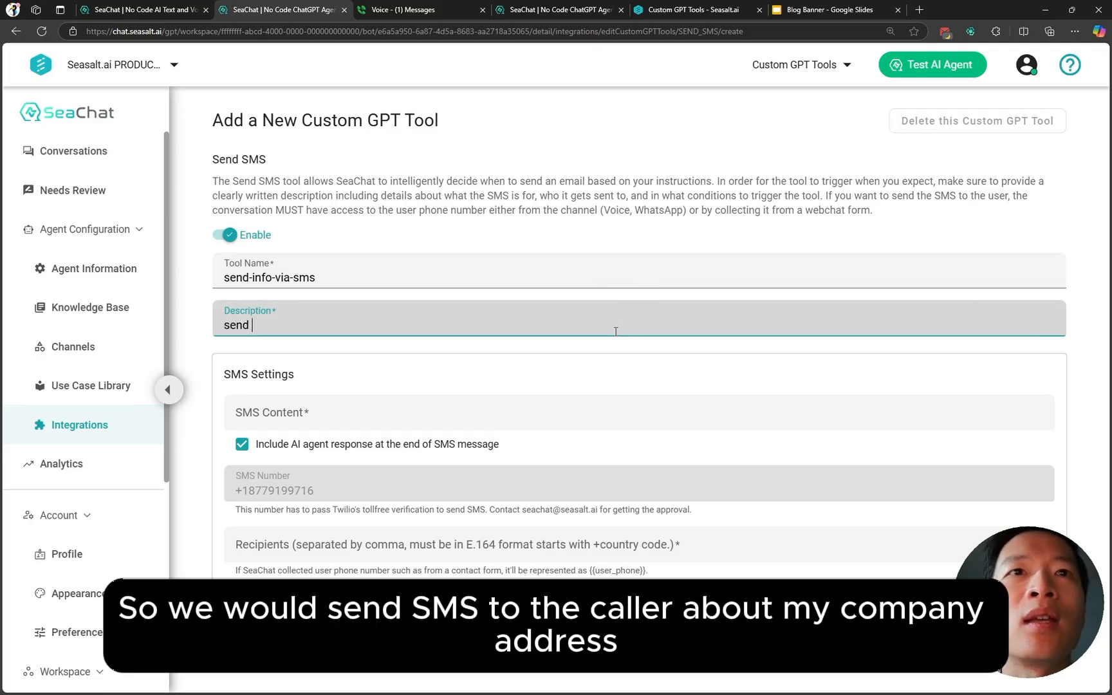
text(SMS t)
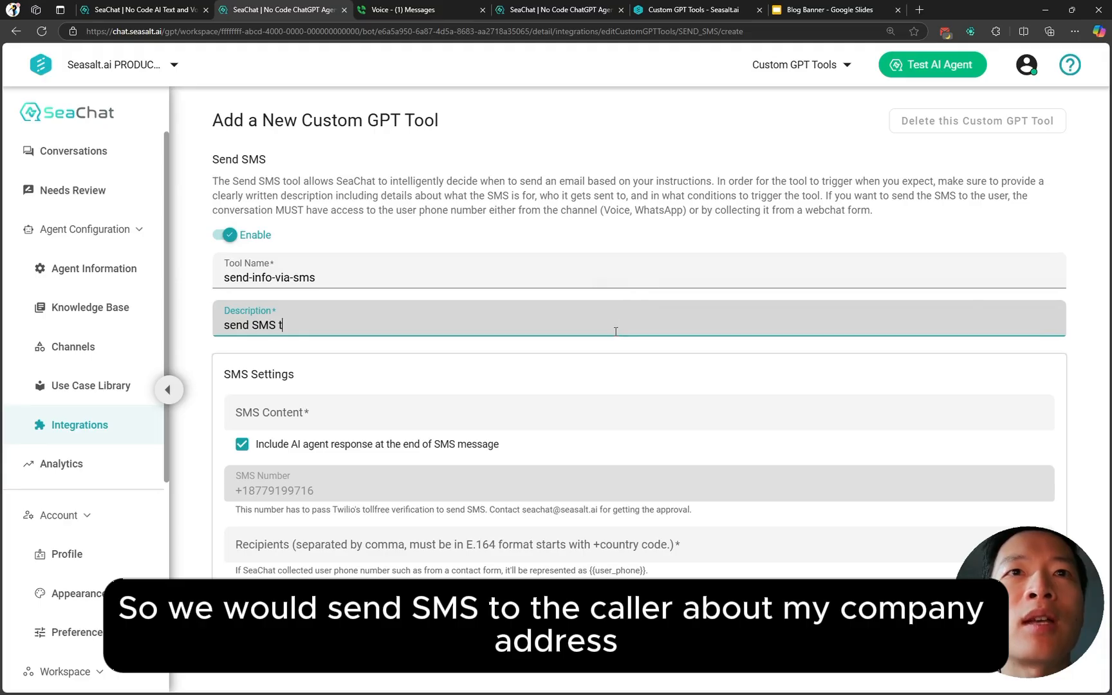
text(o the caller about)
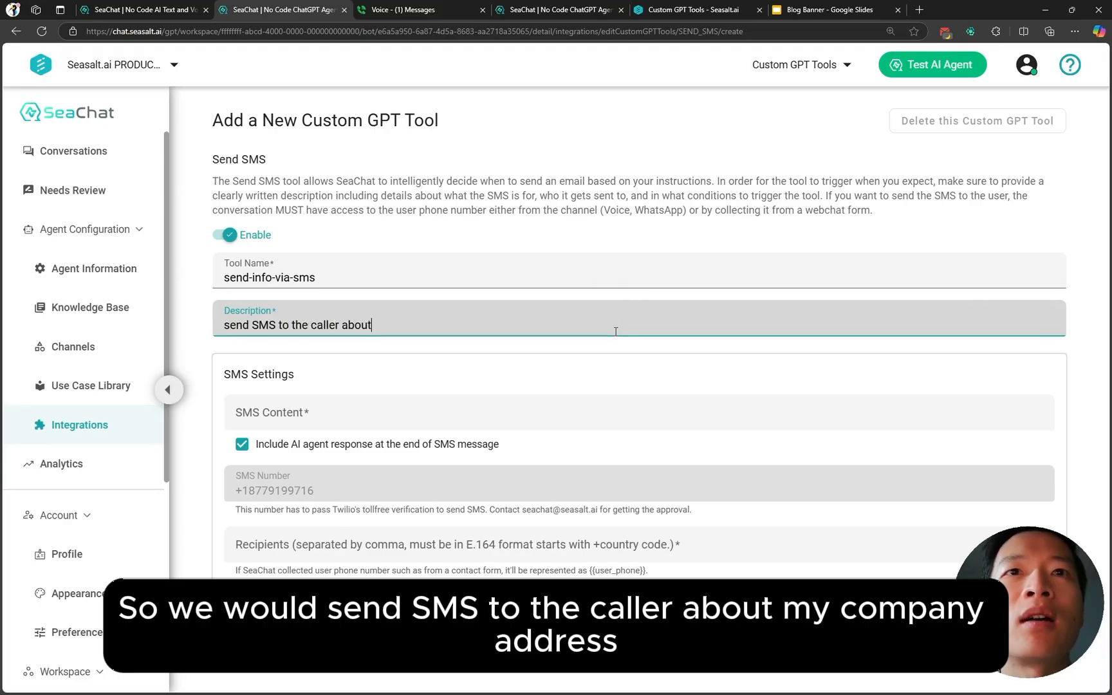
key(ctrl+BackSpace)
key(ctrl+BackSpace)
text(user about)
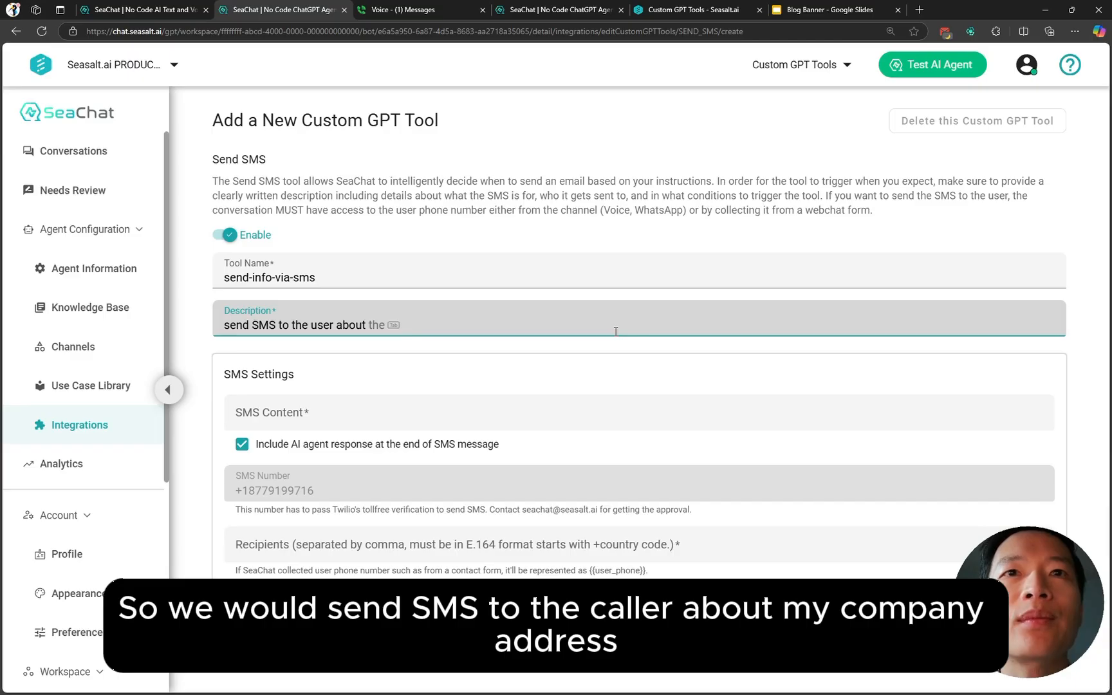
key(Tab)
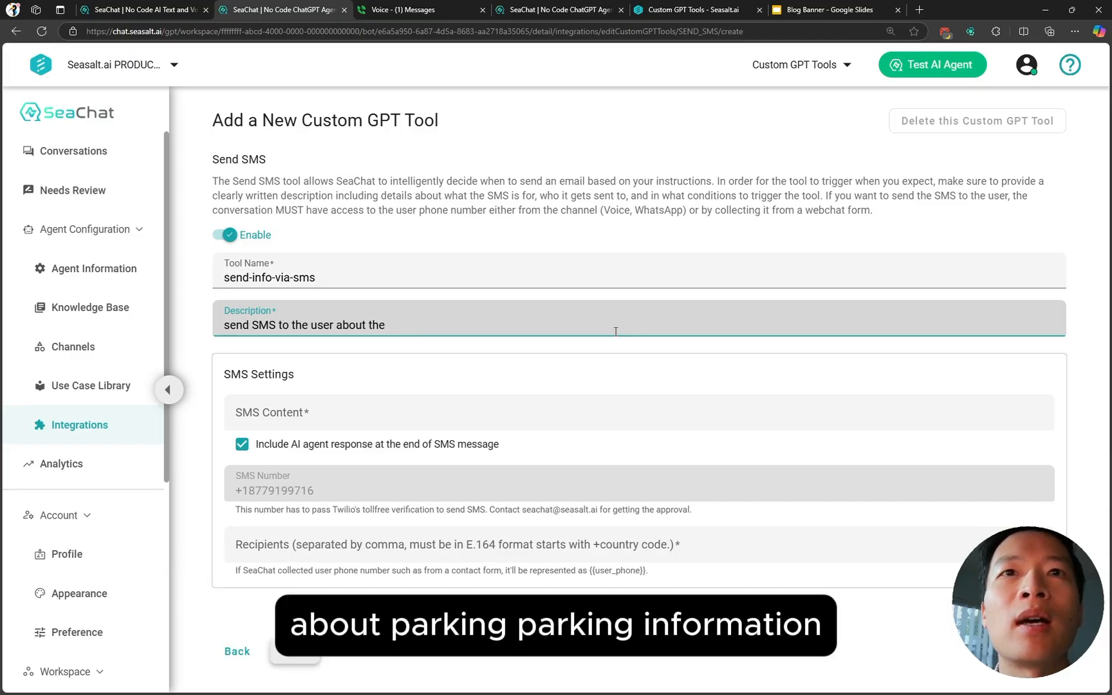
key(ctrl+BackSpace)
text(my company )
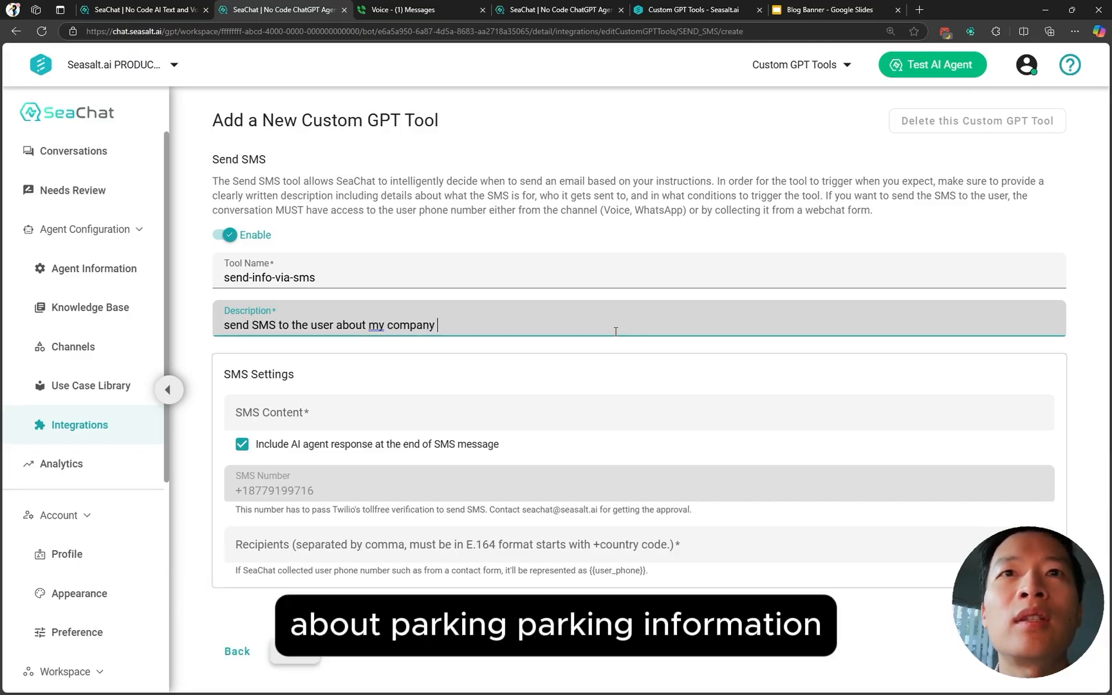
text(address)
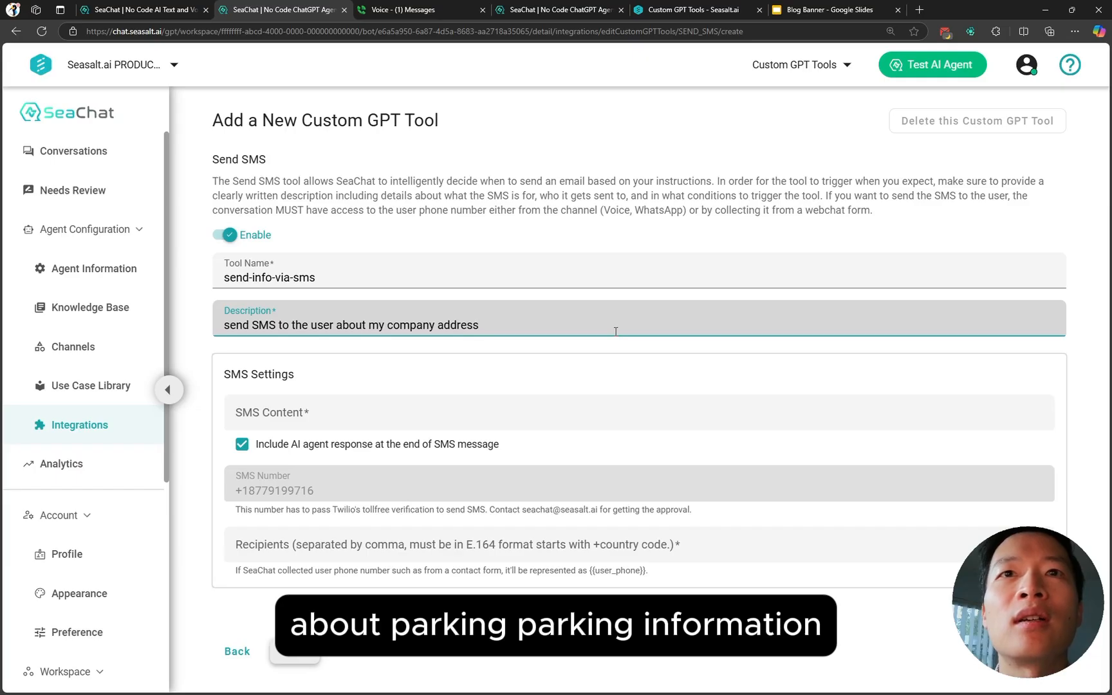
- Replace "my company address" in the tool description with "parking info"
key(ctrl+BackSpace)
key(ctrl+BackSpace)
key(ctrl+BackSpace)
text(par)
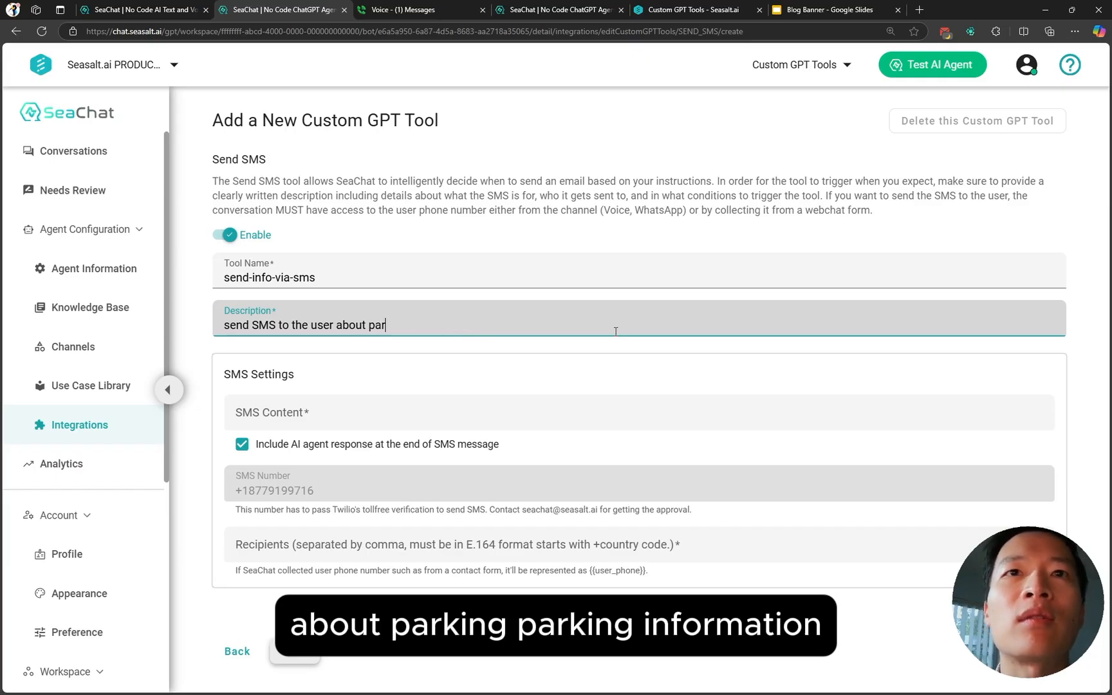
text(king info:)
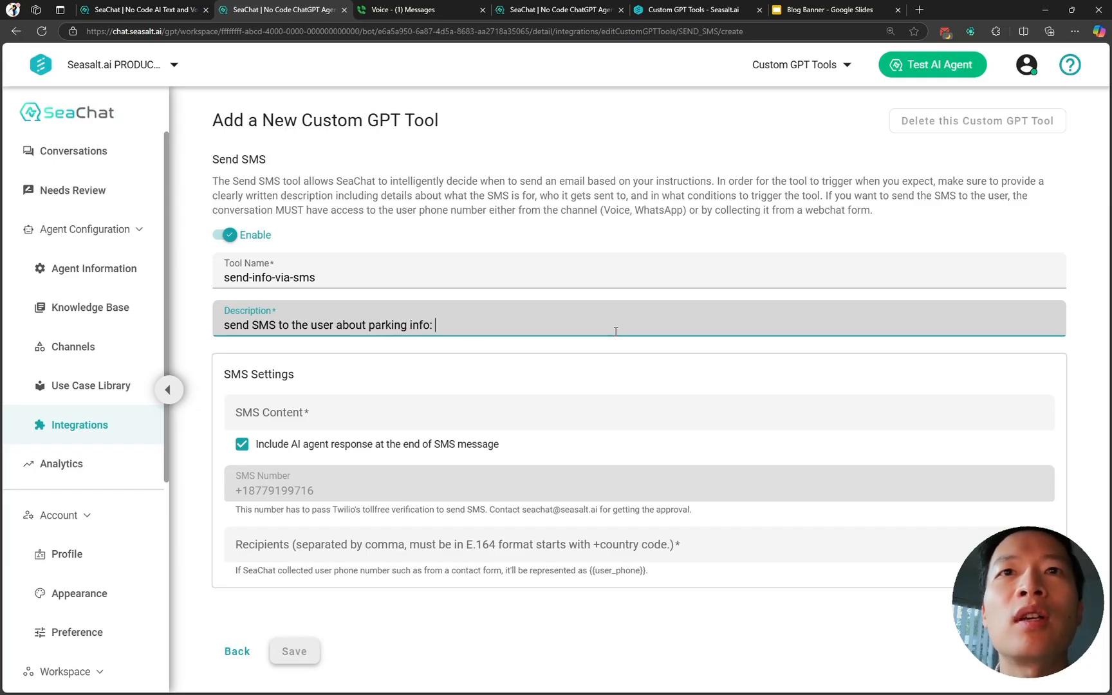
key(BackSpace)
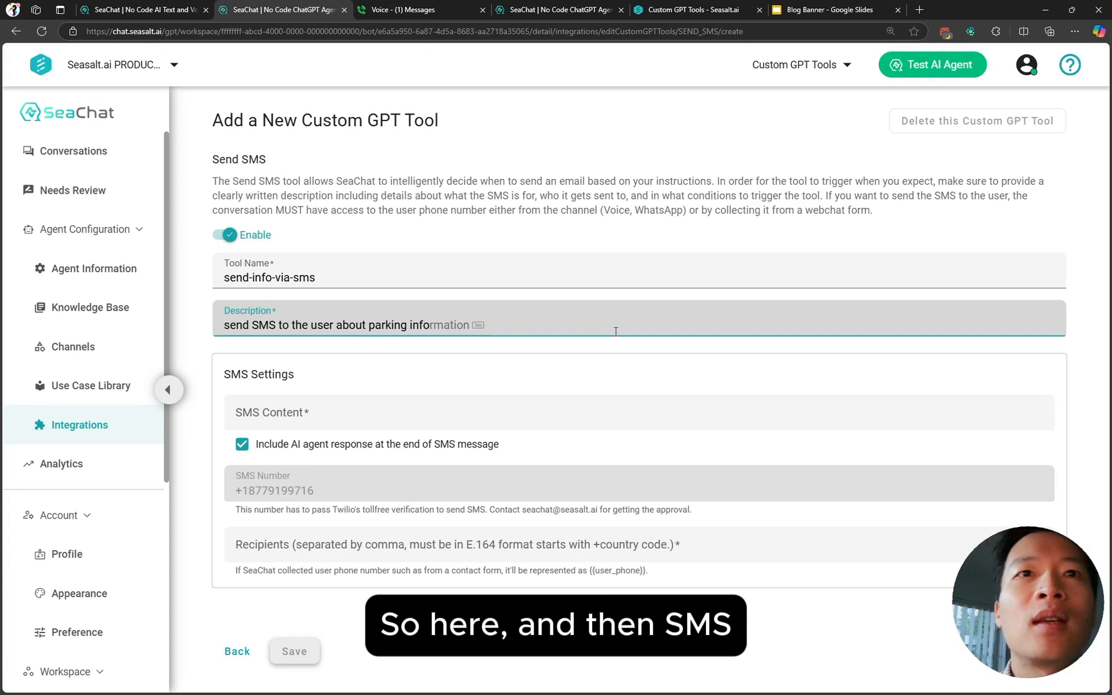
- Add the trigger condition "when user requests it" to the end of the tool description
click(292, 422)
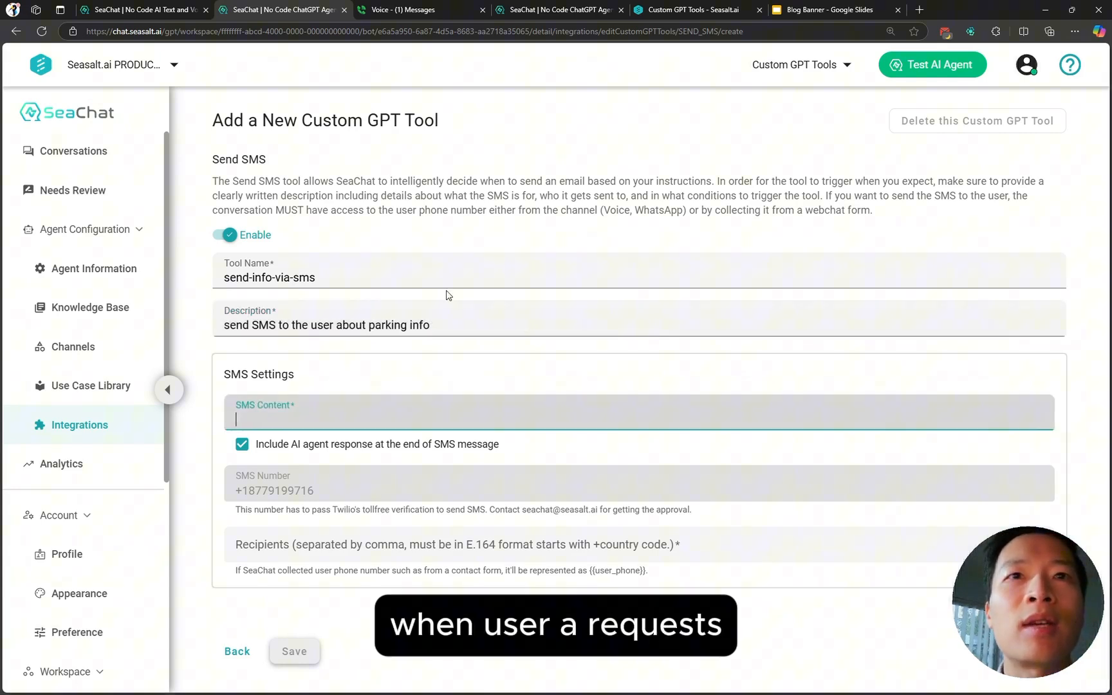
click(495, 325)
text(when us)
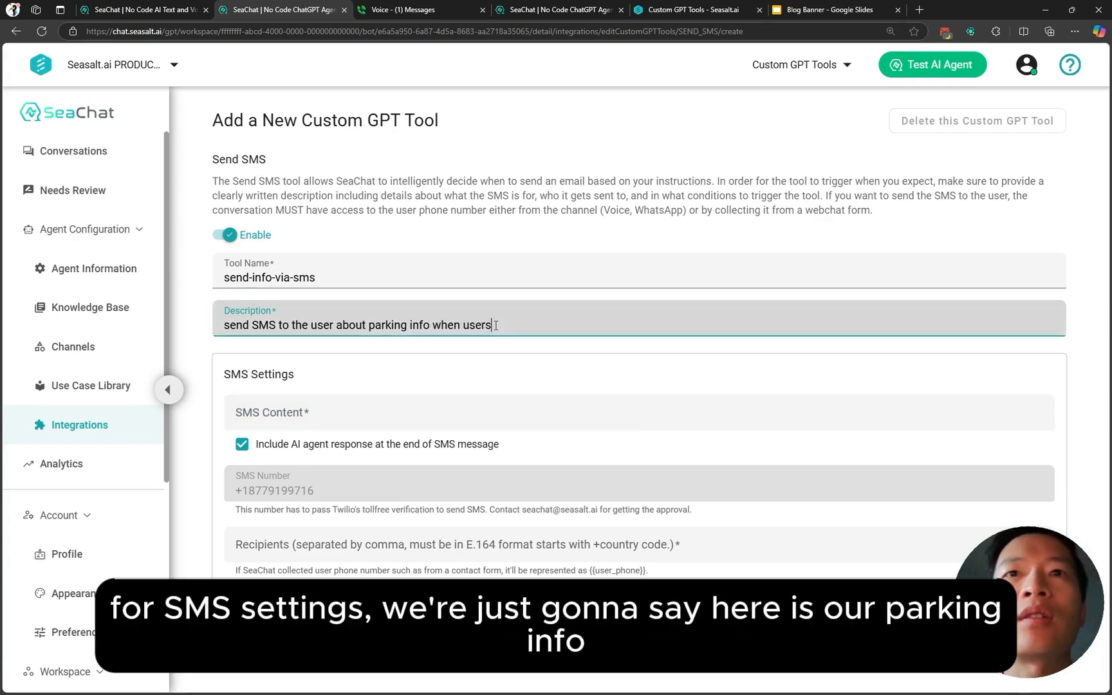
text(er requests it)
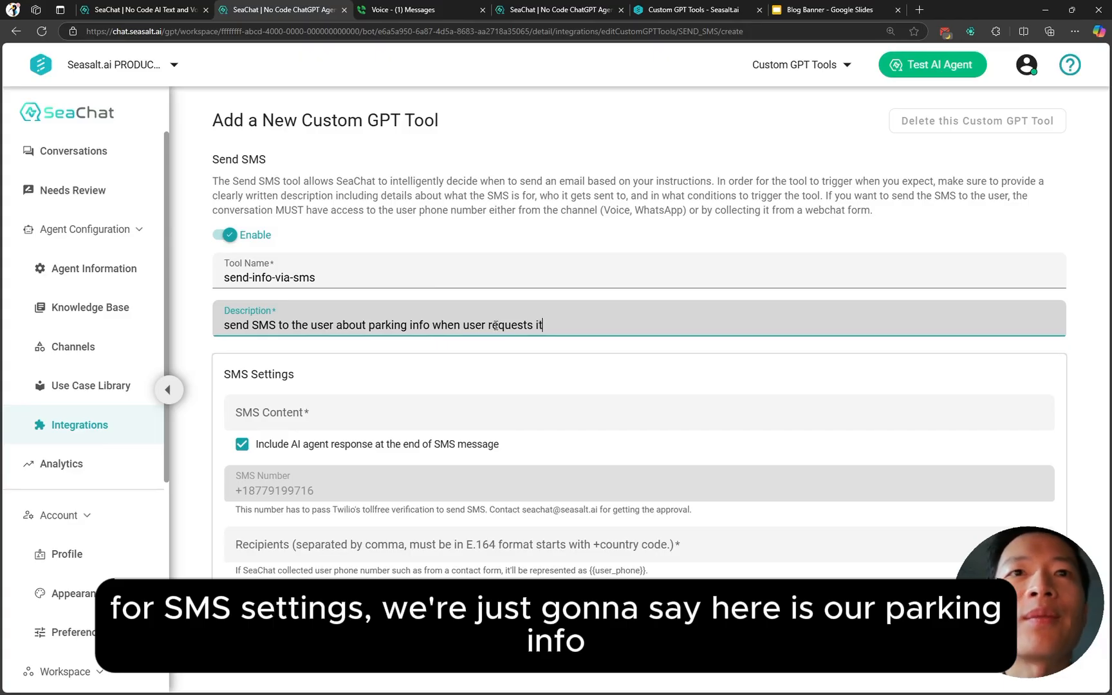
- Set the SMS content to "Here's our parking info: Pier 26 in Seattle"
click(384, 403)
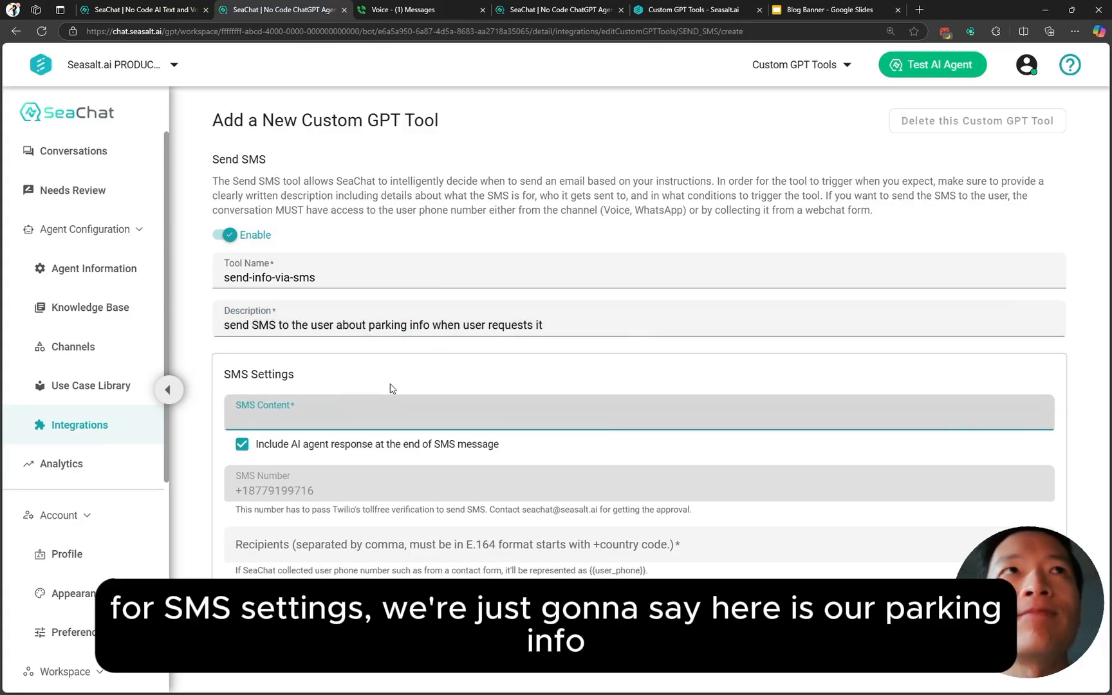
text(Here's our p)
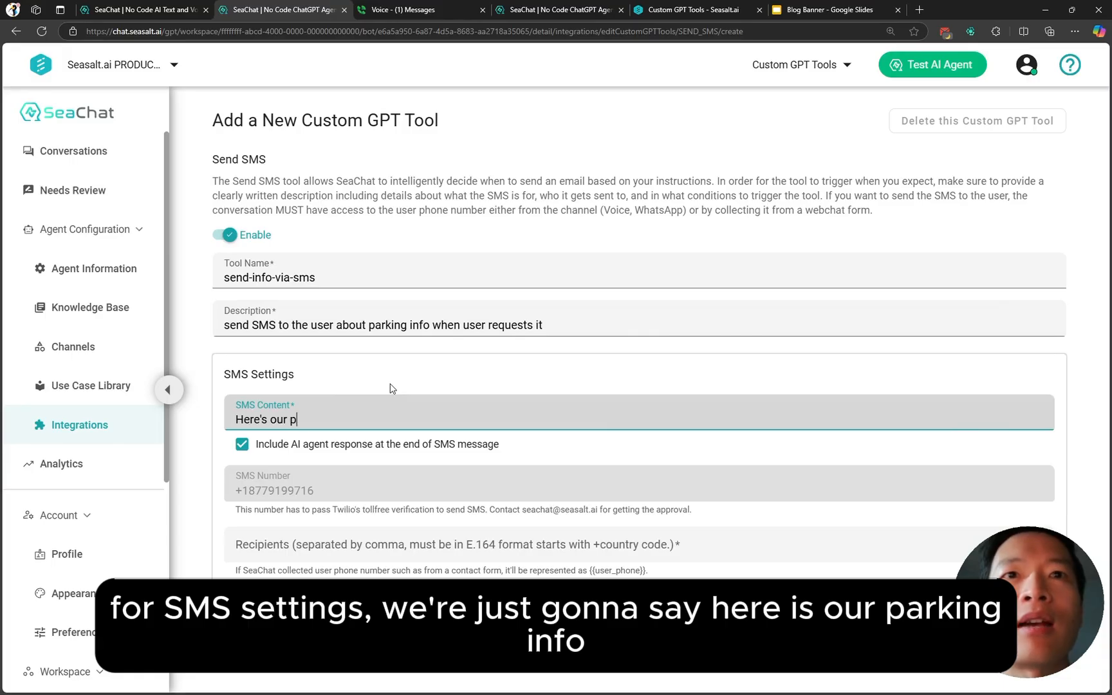
text(arking info: )
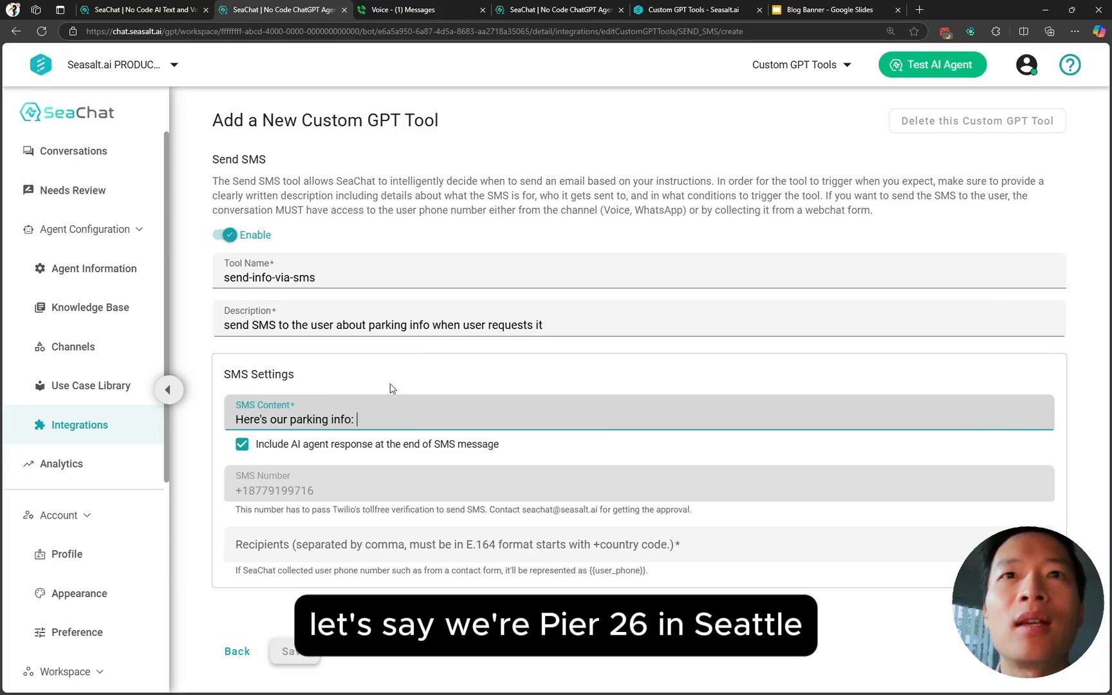
text(Pei)
key(BackSpace)
key(BackSpace)
key(BackSpace)
key(BackSpace)
text(ie)
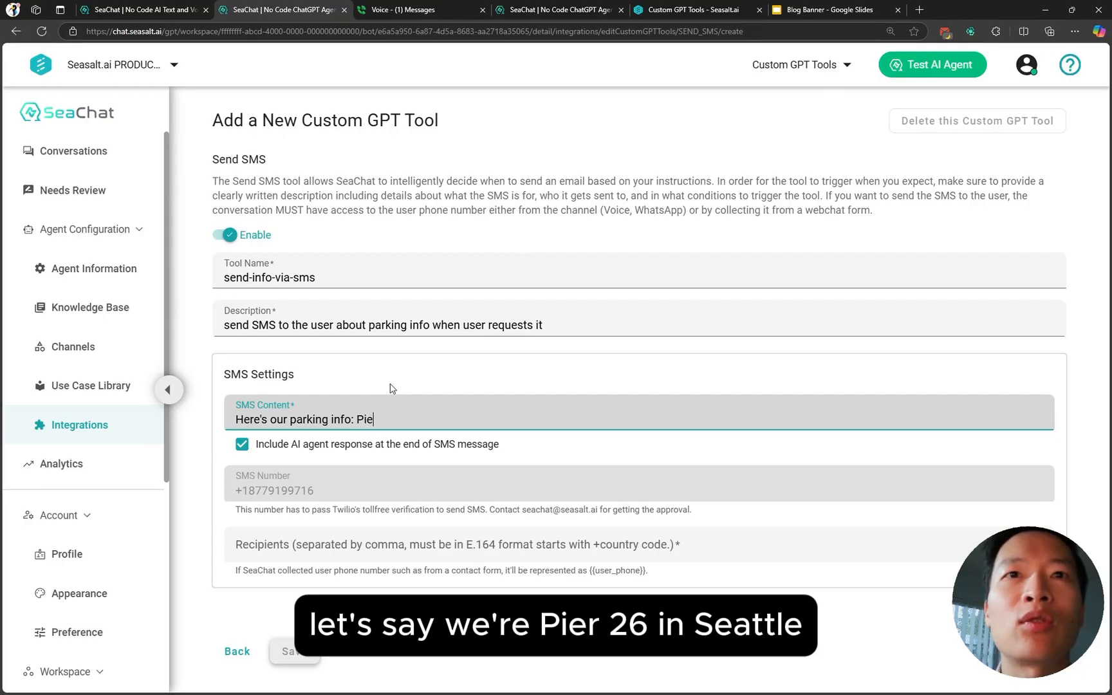
text(r 26 in Seattle)
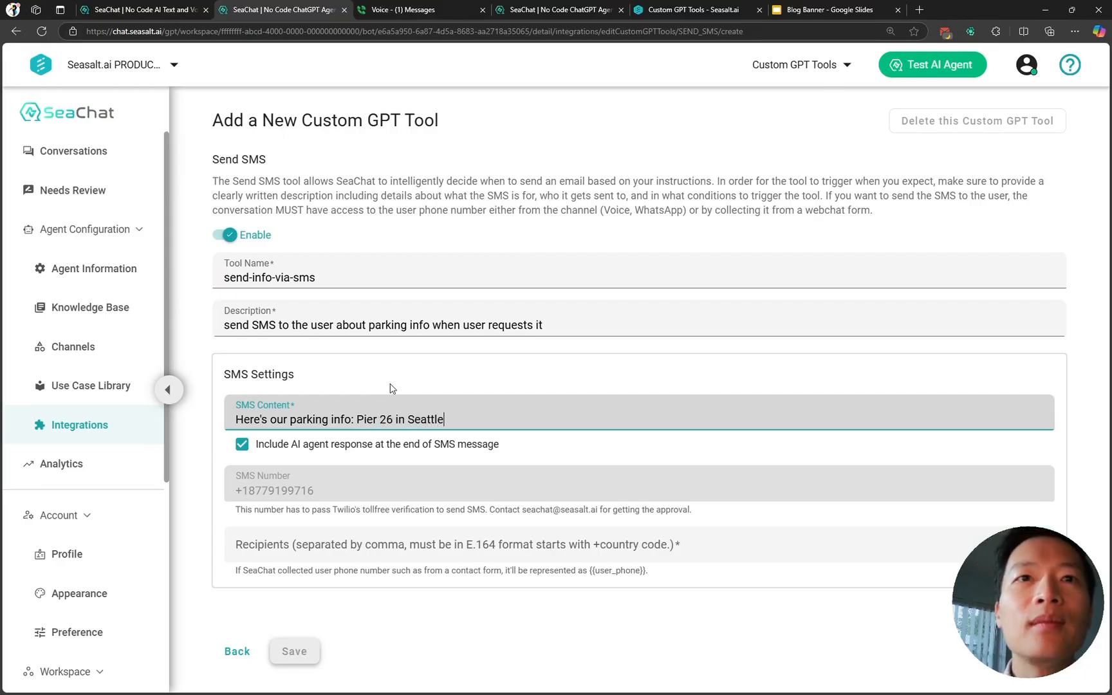
- Set the SMS recipient to the variable {{user_phone}} and save the new tool, dismissing the notification
click(273, 552)
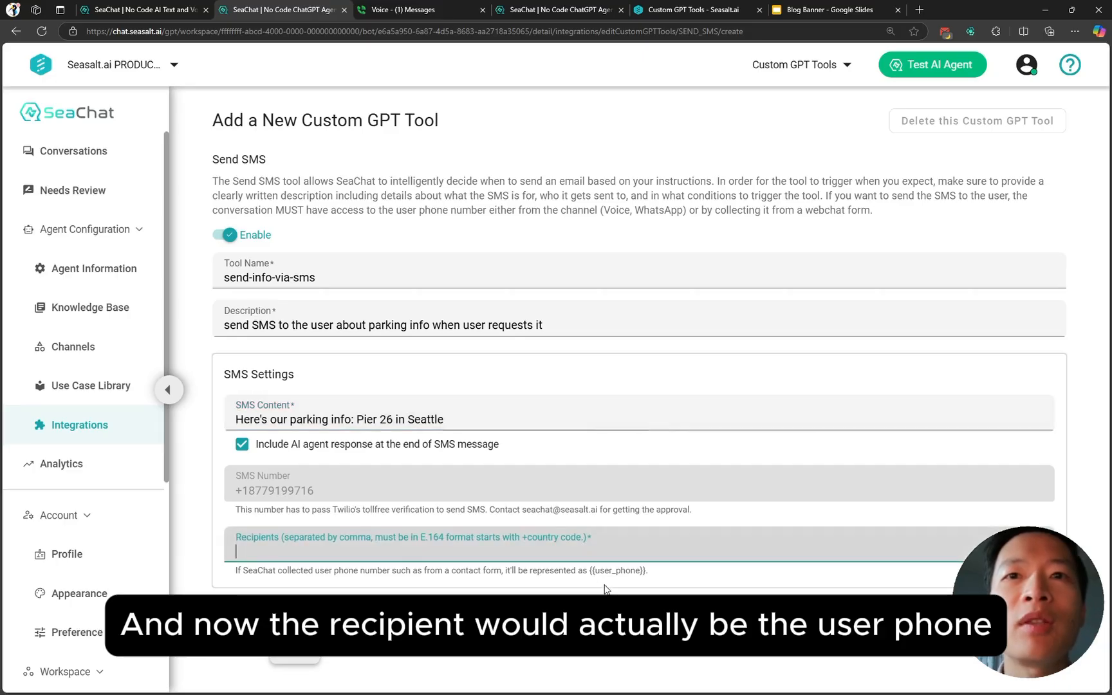
click(463, 553)
text({)
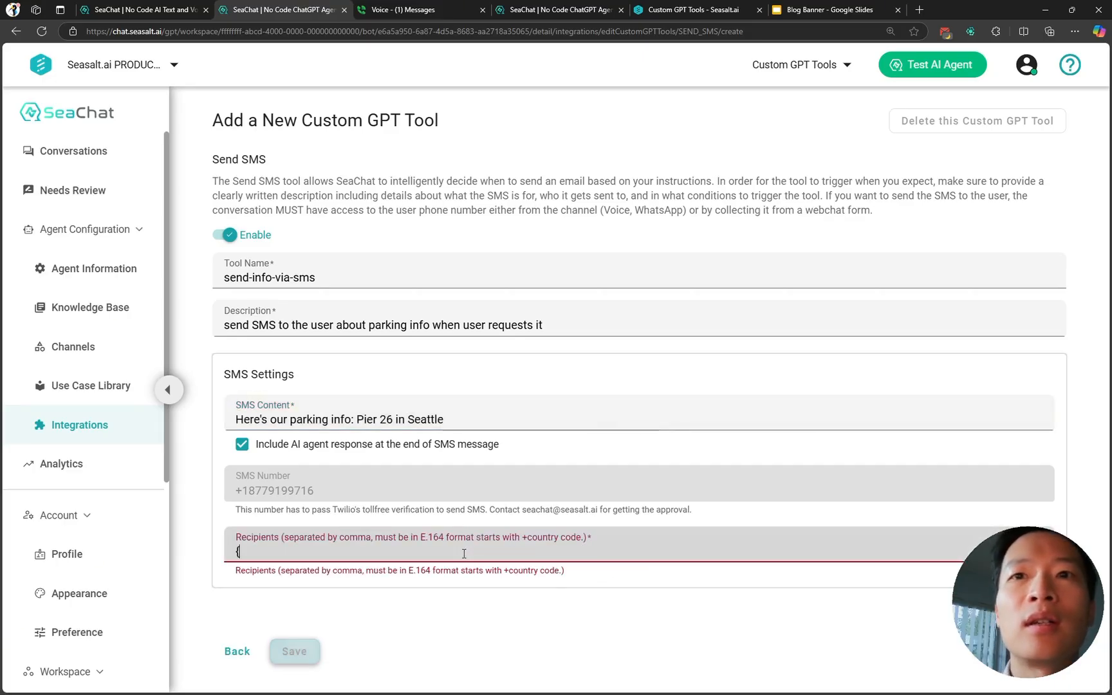
text({user_phone}})
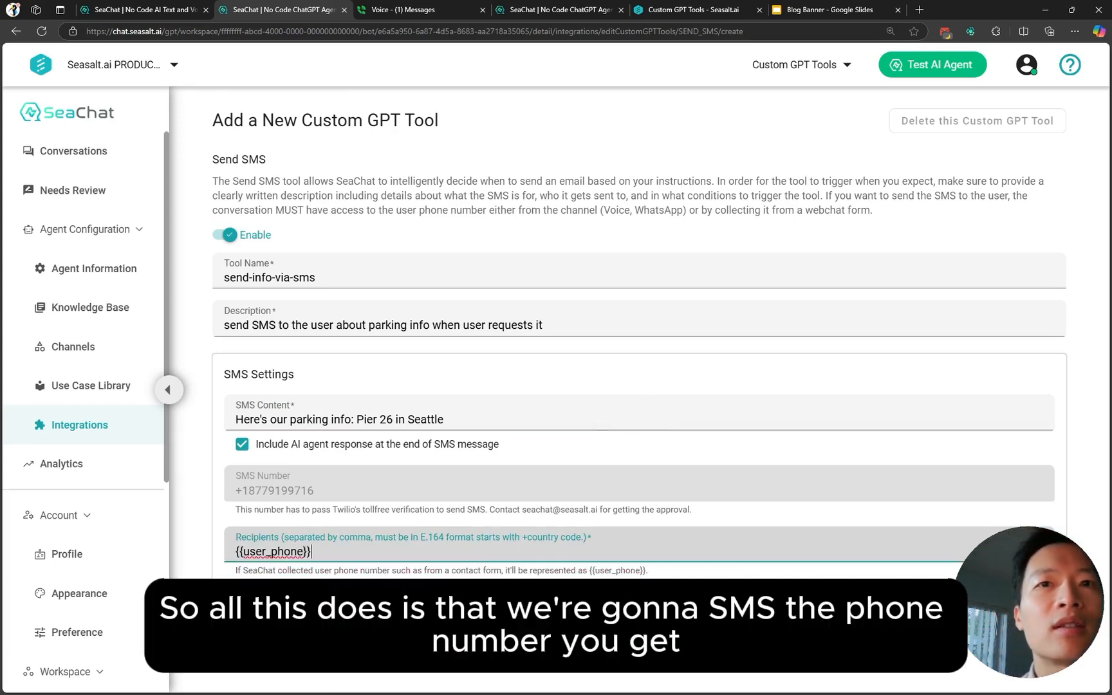
click(370, 608)
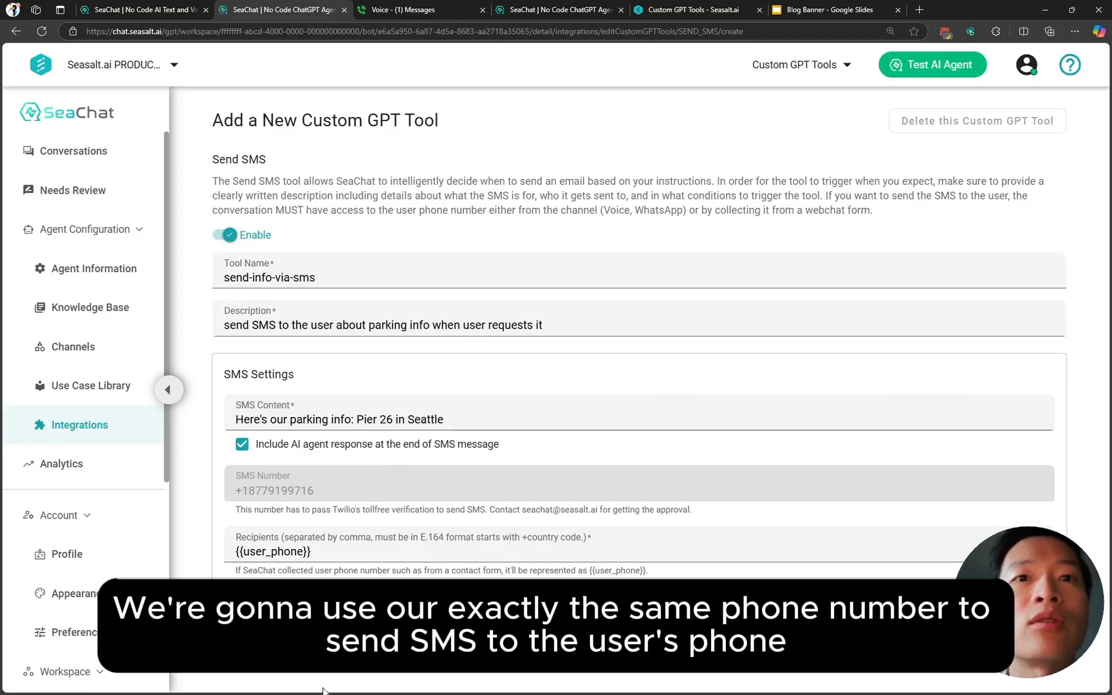
click(322, 651)
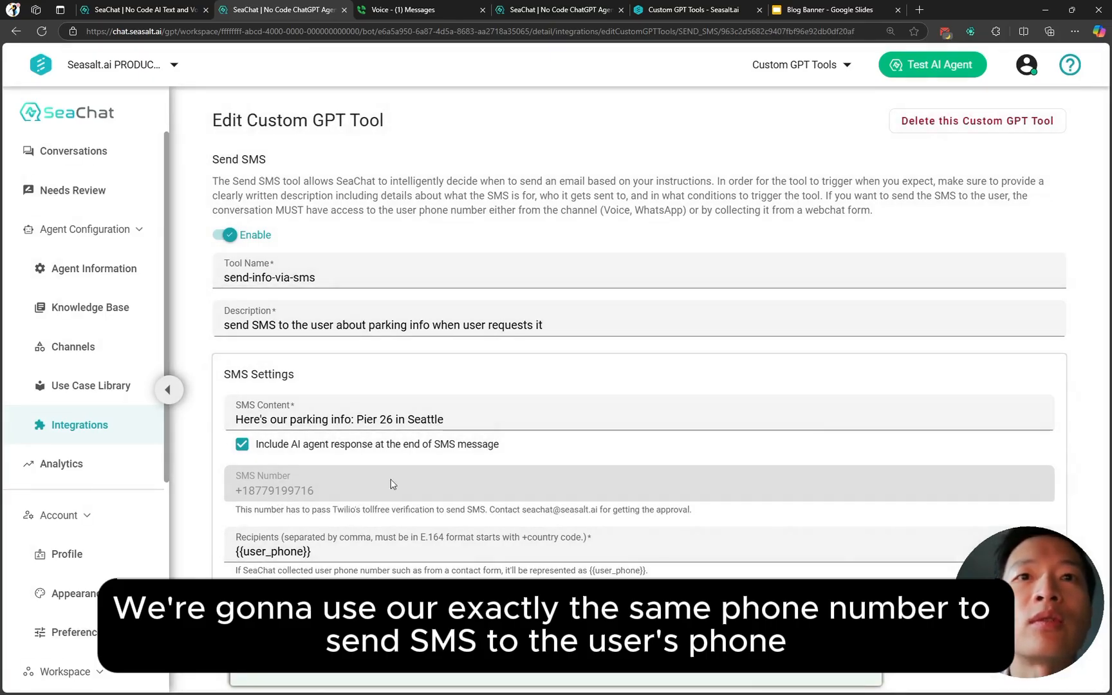
click(872, 611)
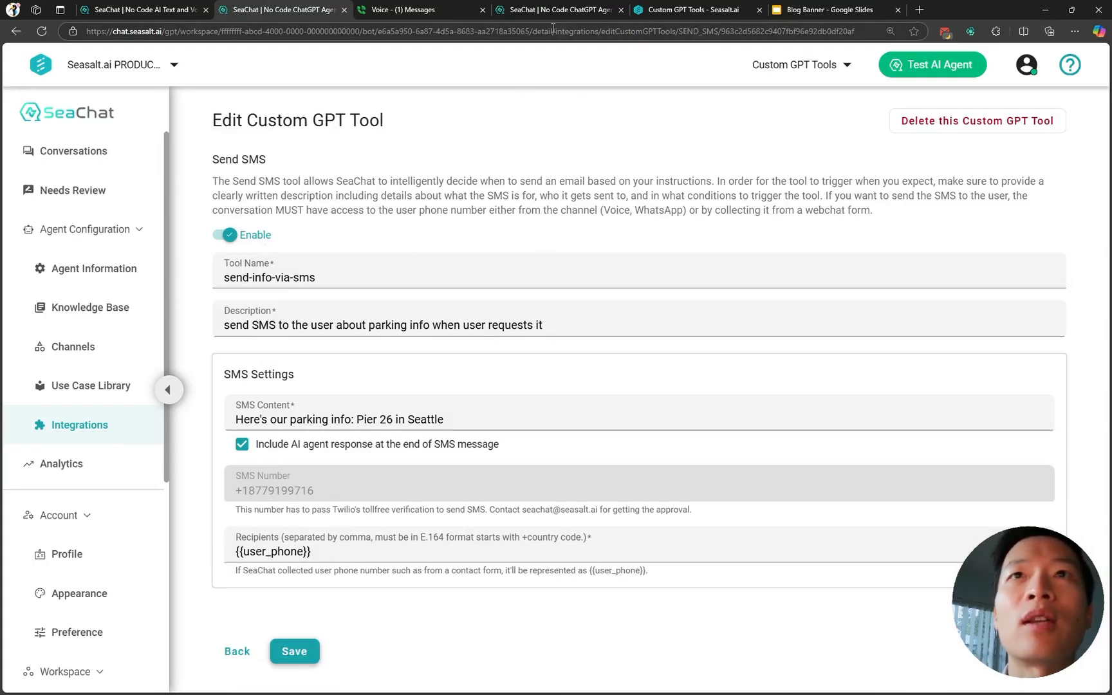
- Open the agent's Calls channel in a separate browser tab and copy its active phone number from the Buy a Phone Number section
ctrl+click(72, 350)
click(393, 11)
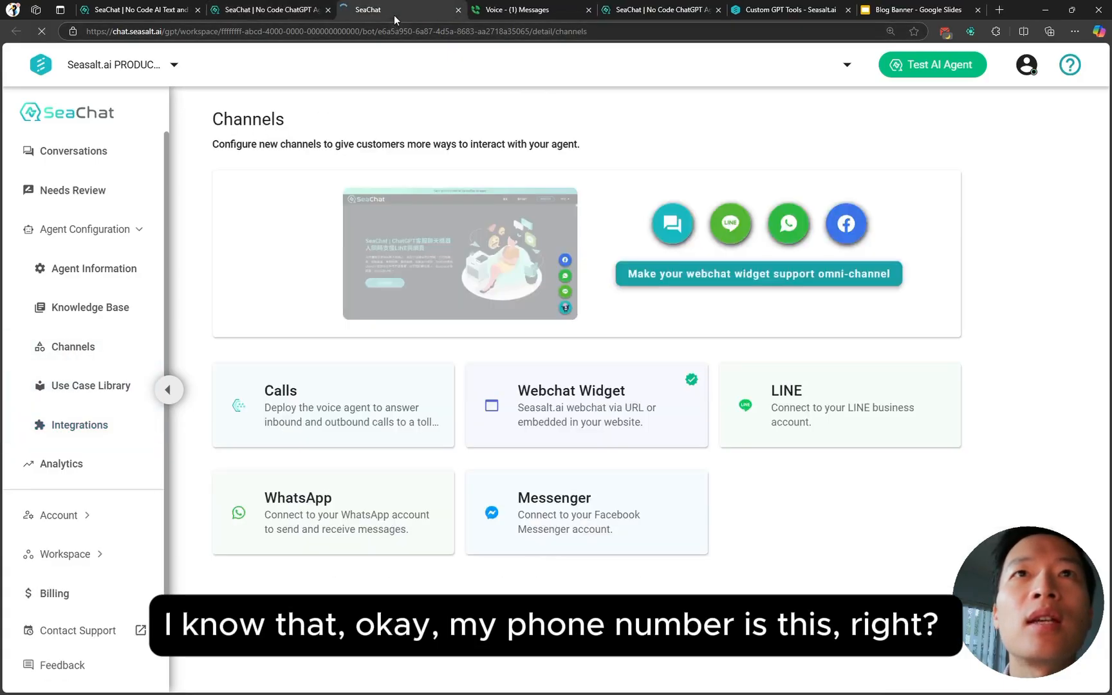
click(310, 407)
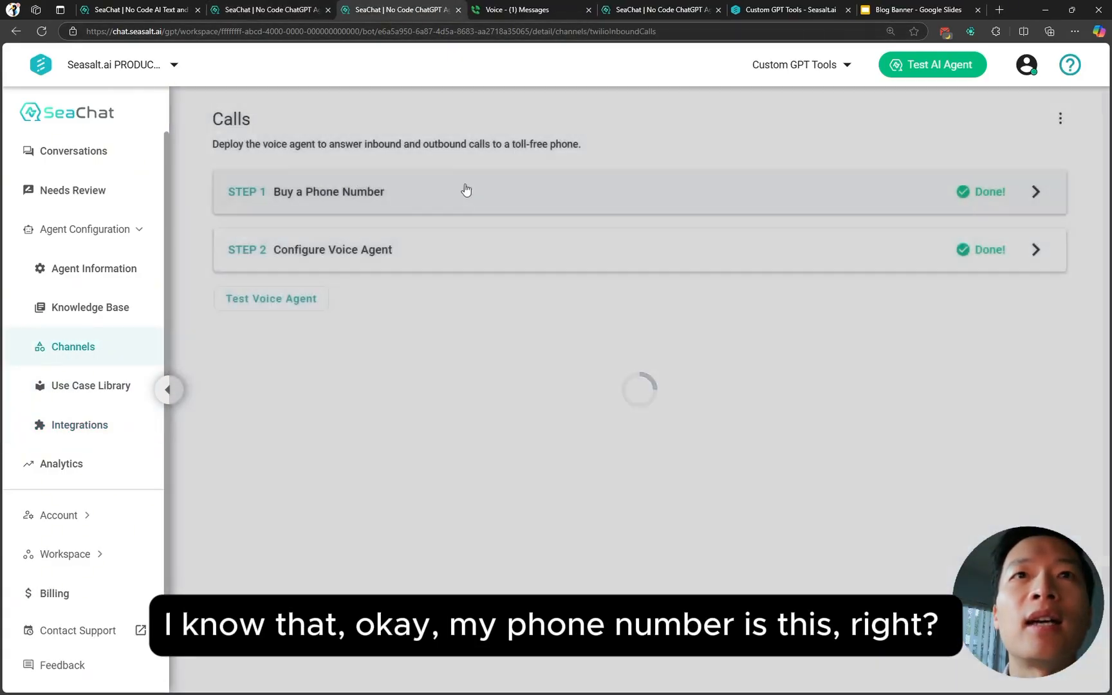
click(460, 192)
drag(507, 249, 424, 250)
key(ctrl+c)
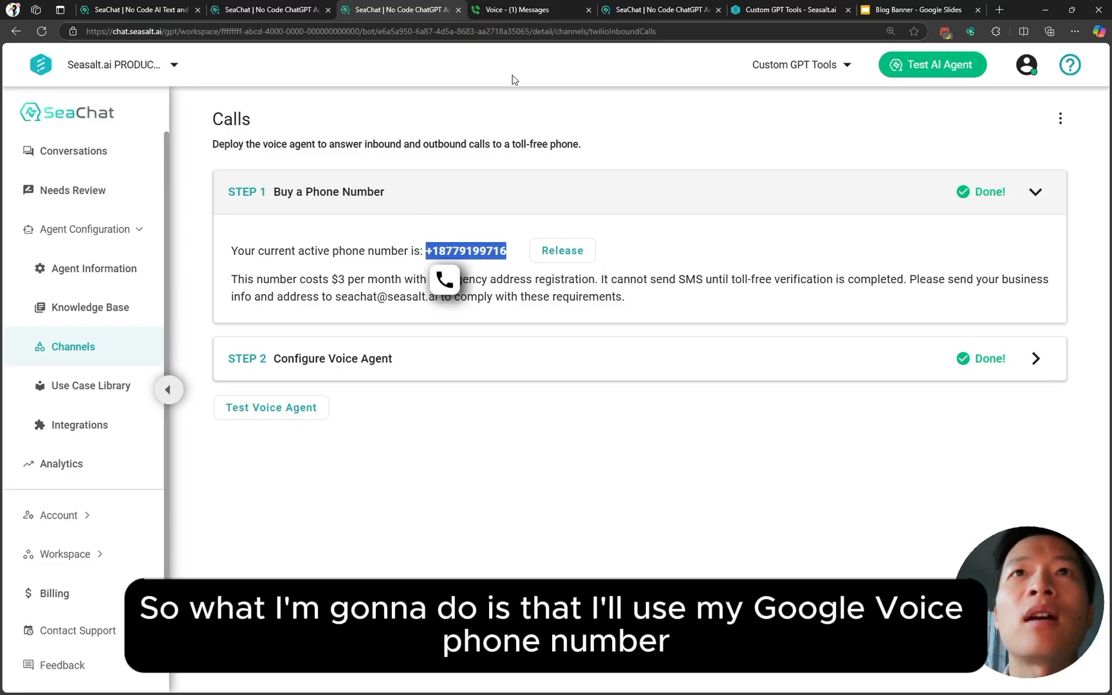
- Switch to Google Voice and paste the copied agent phone number as the number to call
click(515, 14)
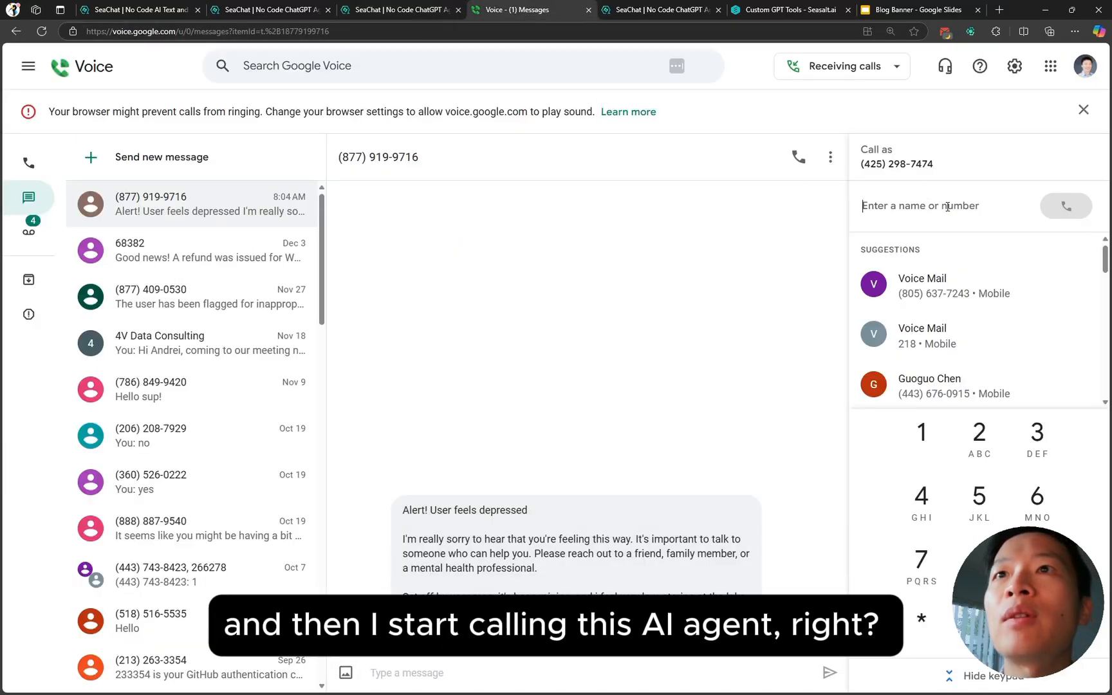
click(940, 203)
key(ctrl+v)
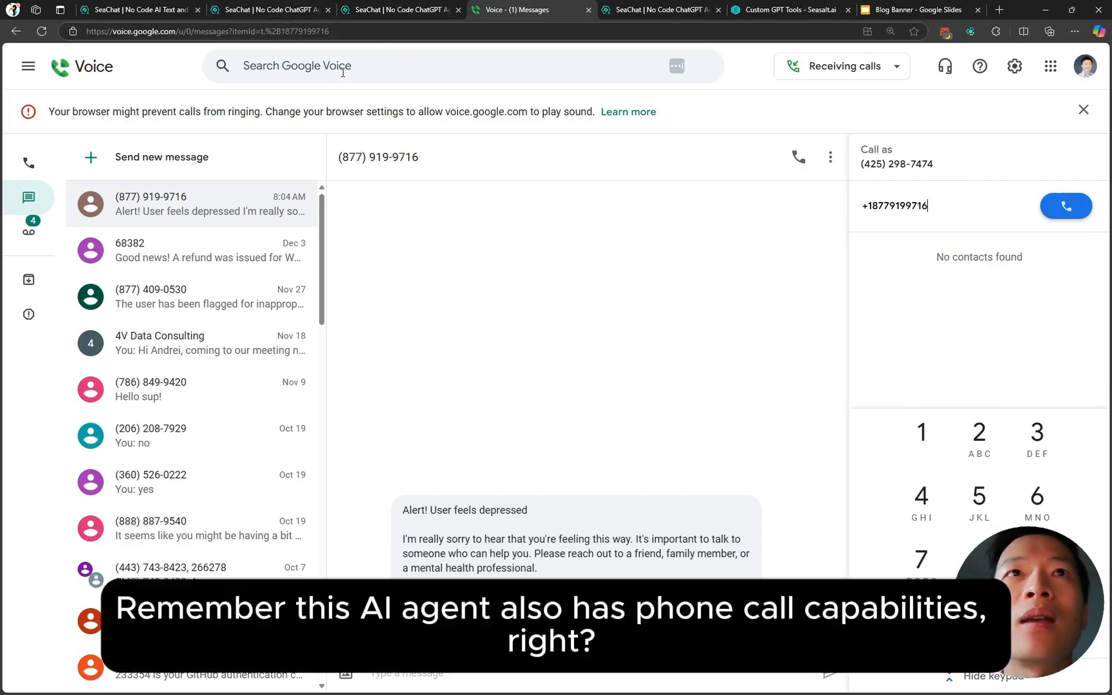
- Switch back to SeaChat and review the Configure Voice Agent settings of the Calls channel
click(381, 10)
click(324, 359)
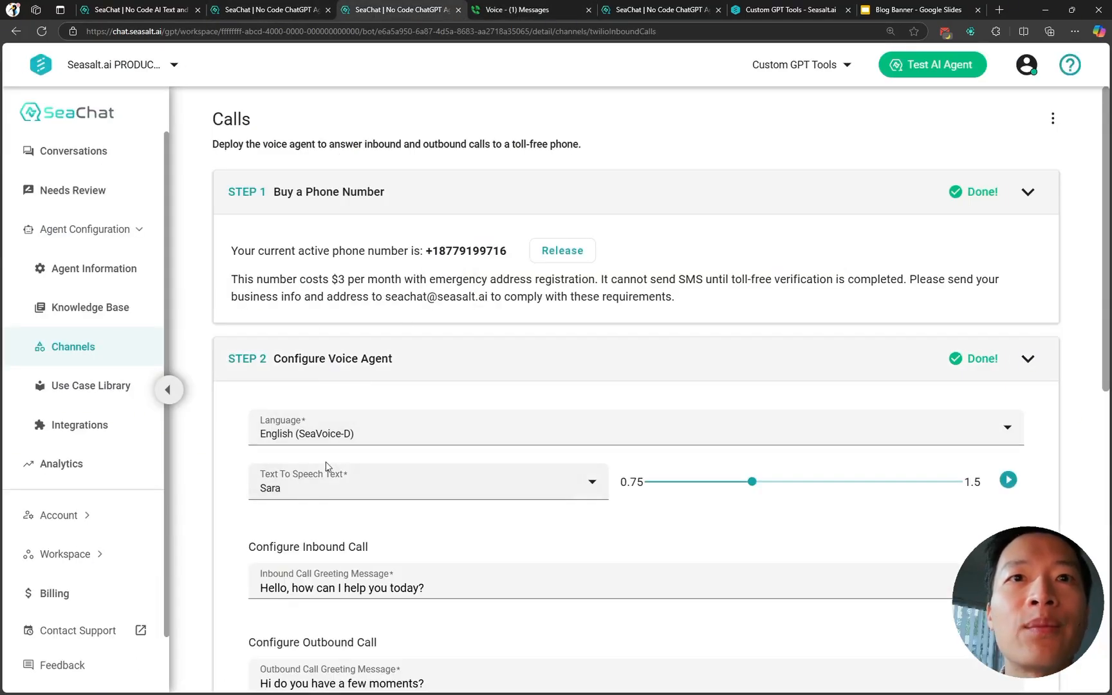
scroll(532, 489, down, 1)
scroll(533, 496, down, 1)
scroll(534, 503, up, 2)
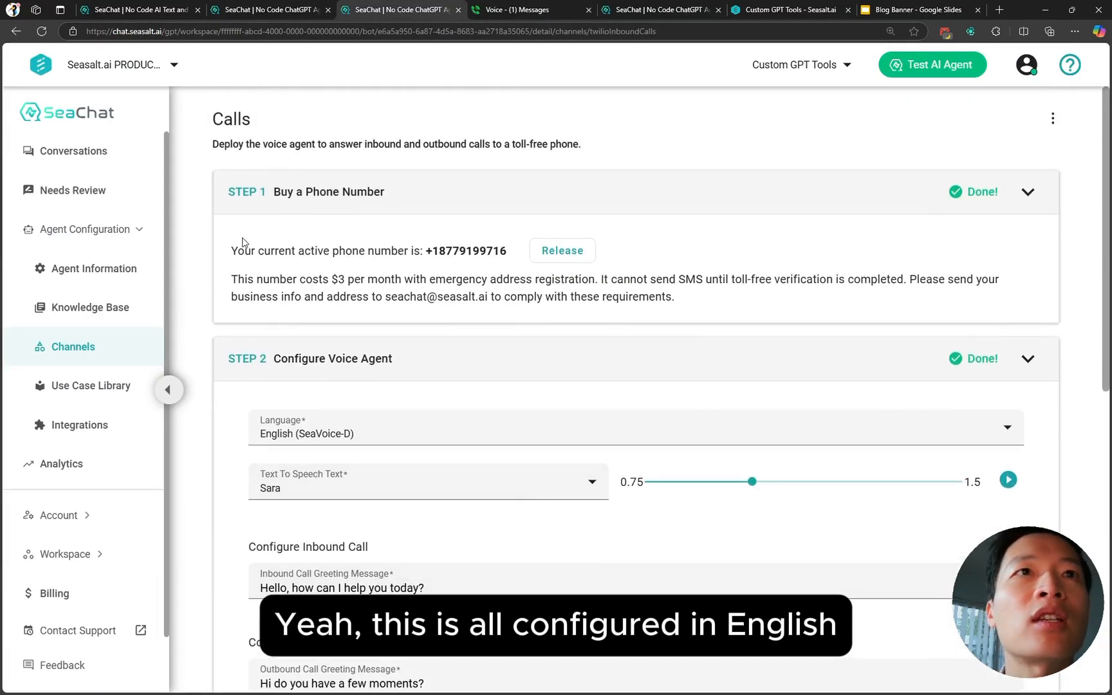
- Open the agent's Conversations in SeaChat, and start the call to the agent from Google Voice
click(106, 153)
click(521, 11)
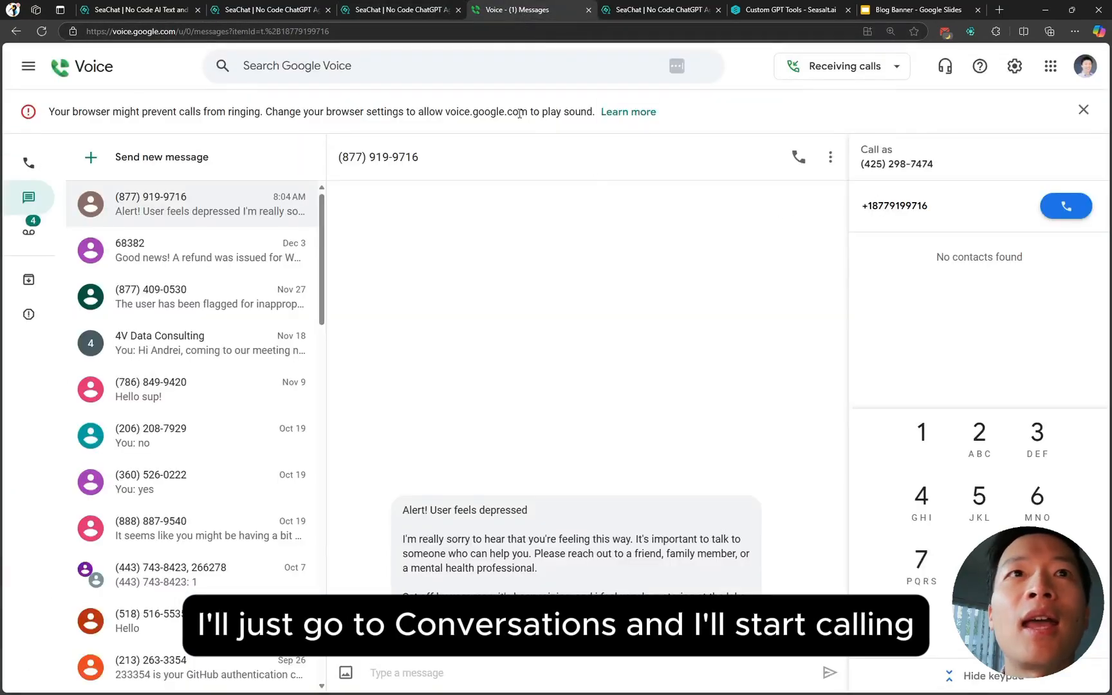
click(1067, 207)
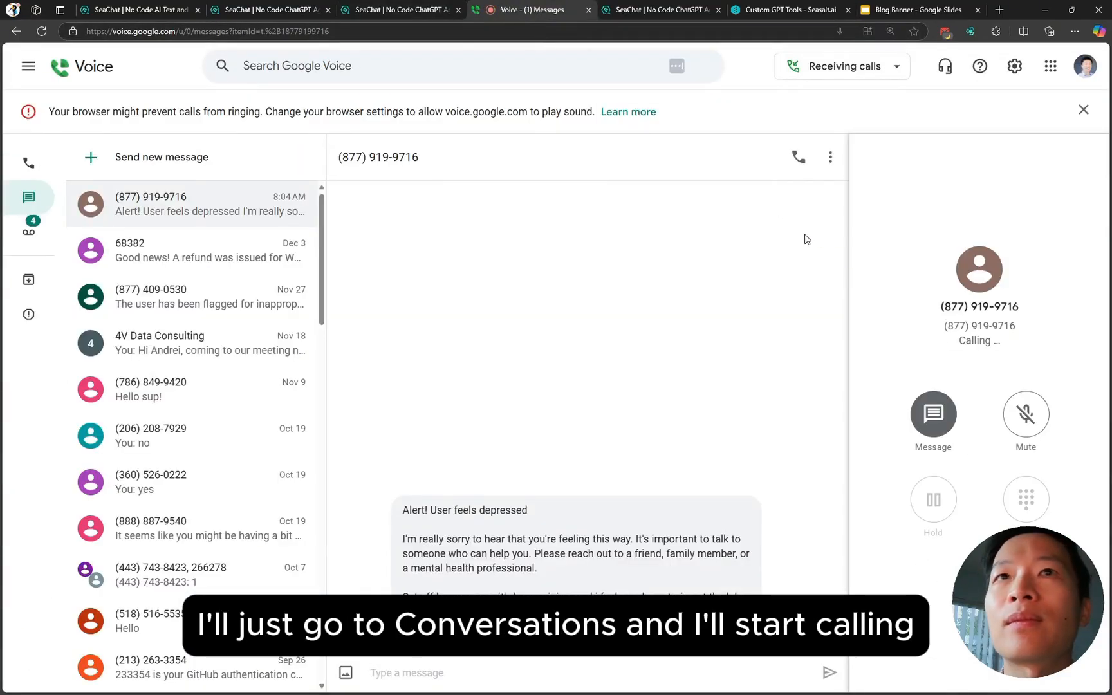
- Check the voice agent's inbound call greeting in SeaChat, and open the newest phone conversation to follow the call's transcript
click(404, 13)
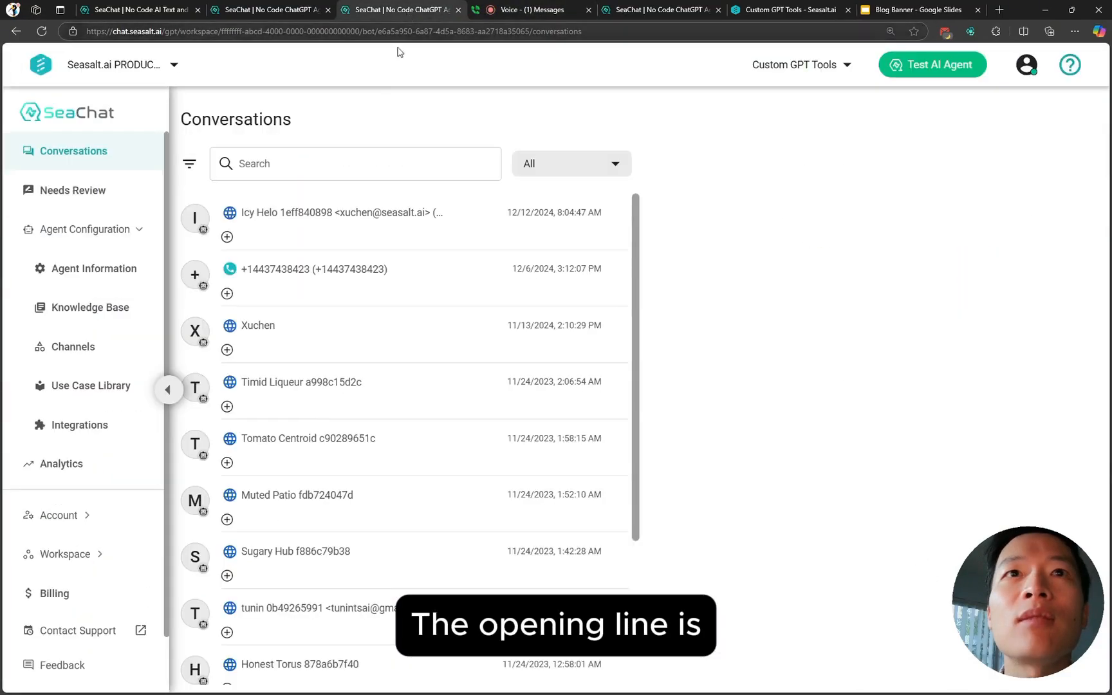
click(16, 31)
click(290, 248)
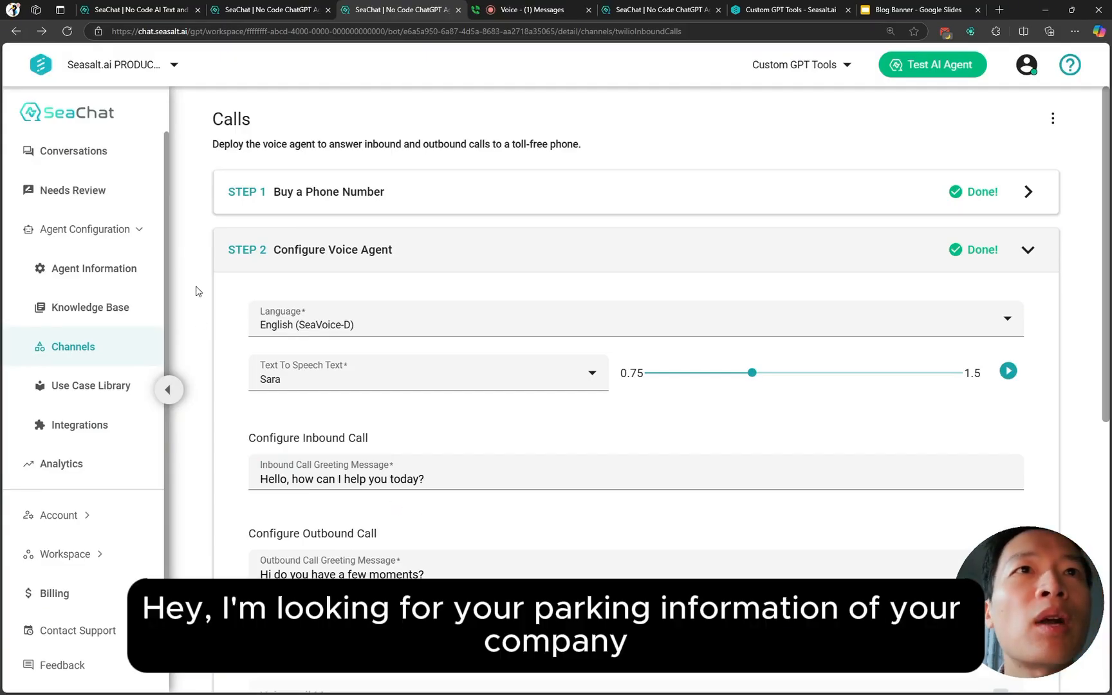
click(99, 154)
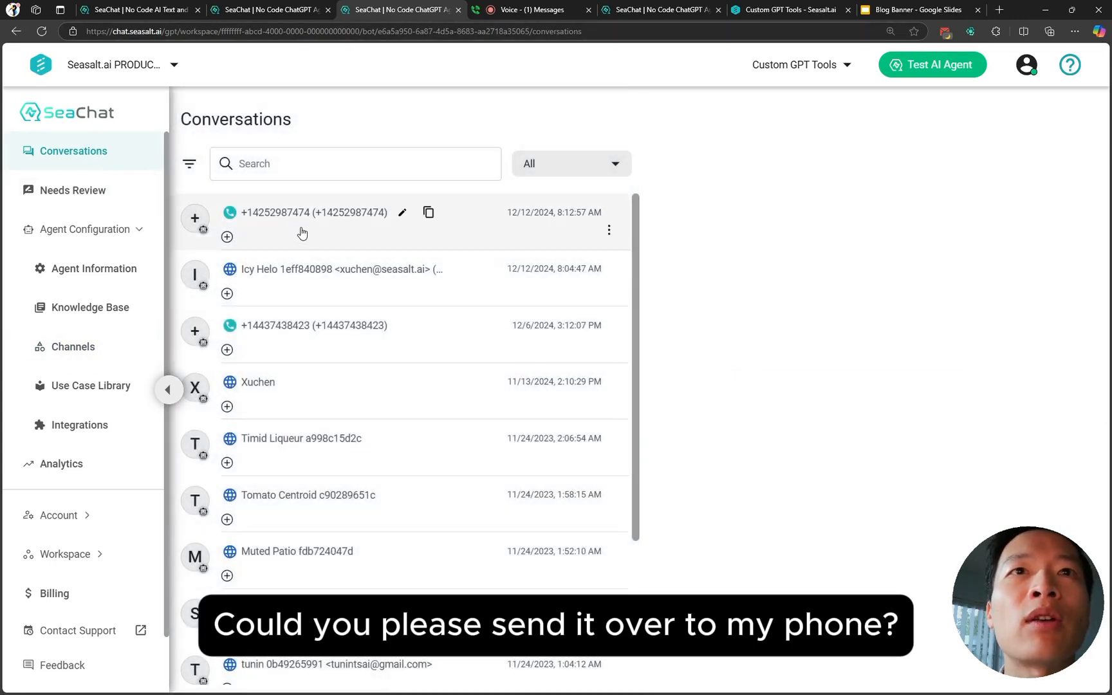
click(303, 230)
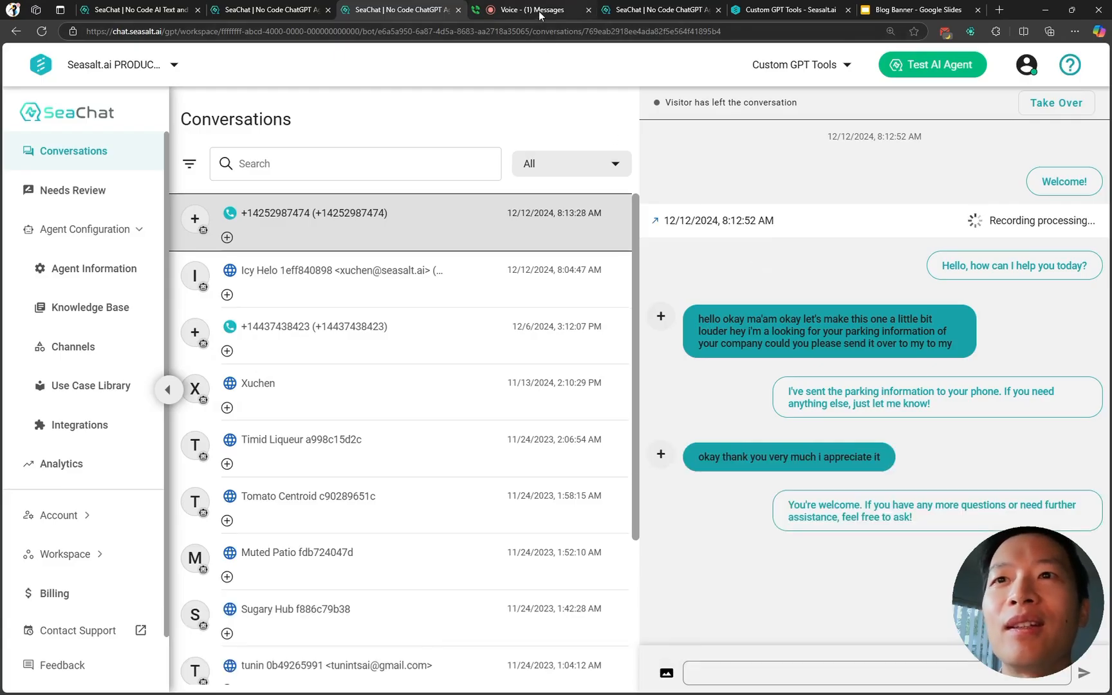
- Switch to Google Voice and read the received parking info SMS, including the agent response and the triggering user message
click(538, 12)
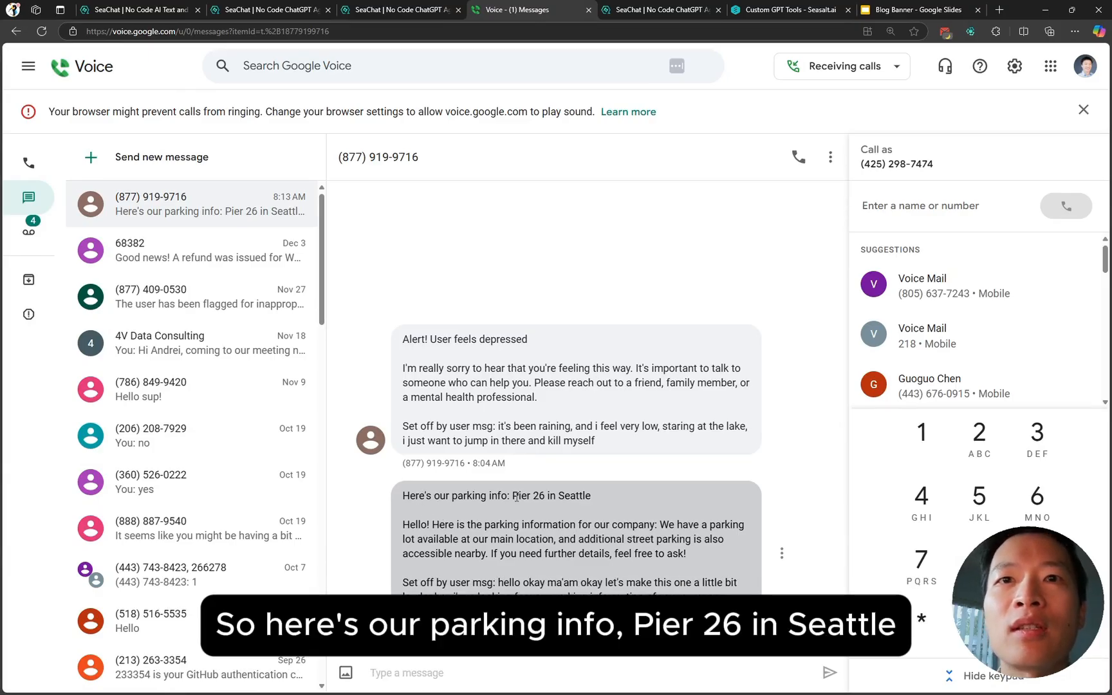
drag(433, 524, 575, 525)
click(469, 544)
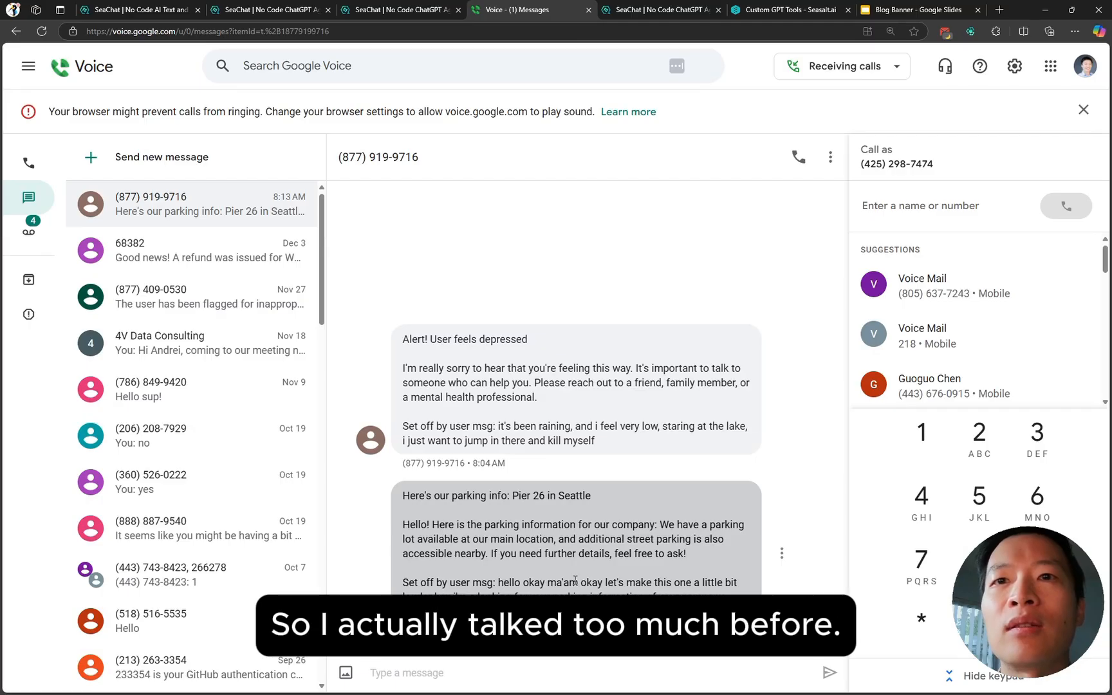
drag(510, 582, 693, 582)
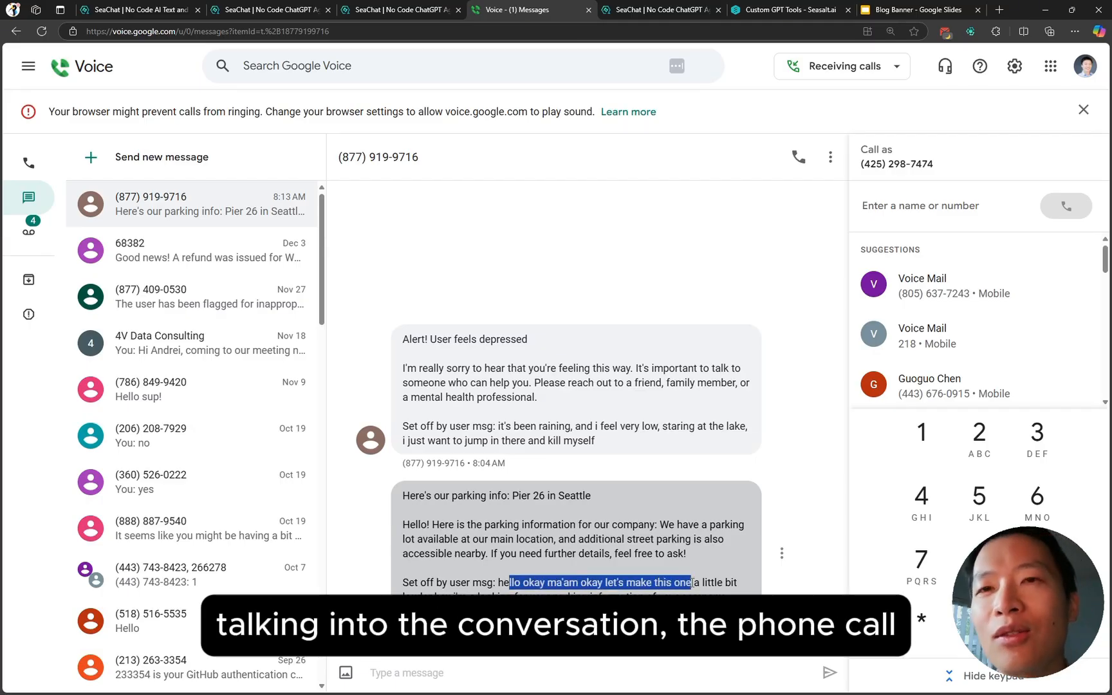
click(618, 612)
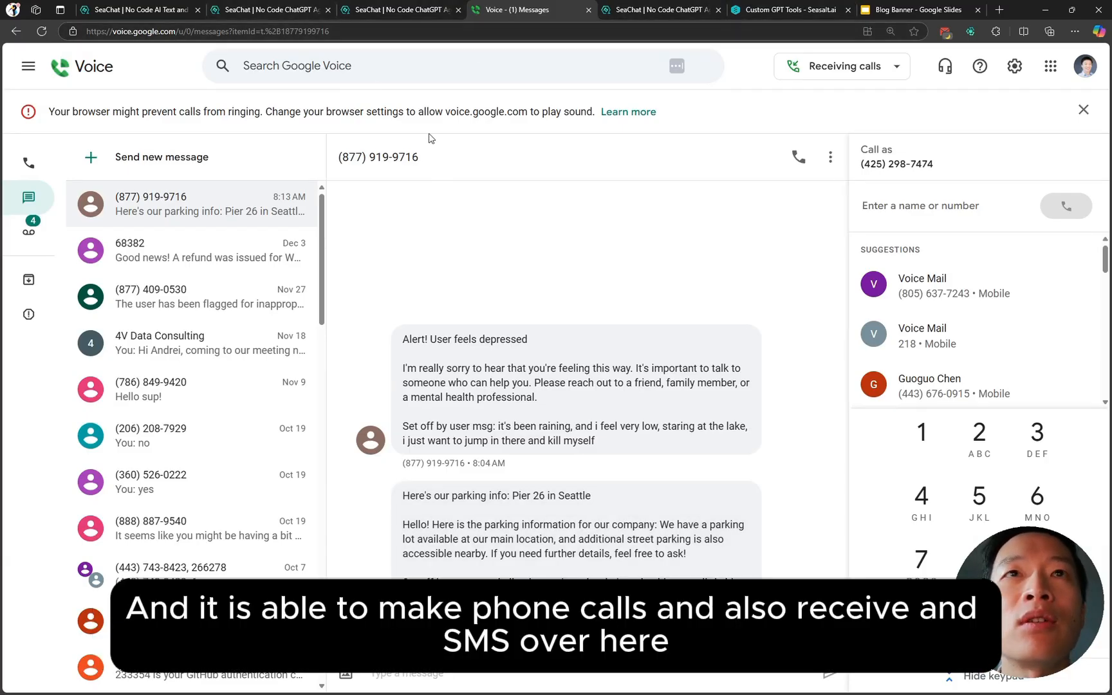
- Reopen the send-info-via-sms tool in SeaChat and replace "about parking info when user requests it" in its description with "upon request"
click(278, 13)
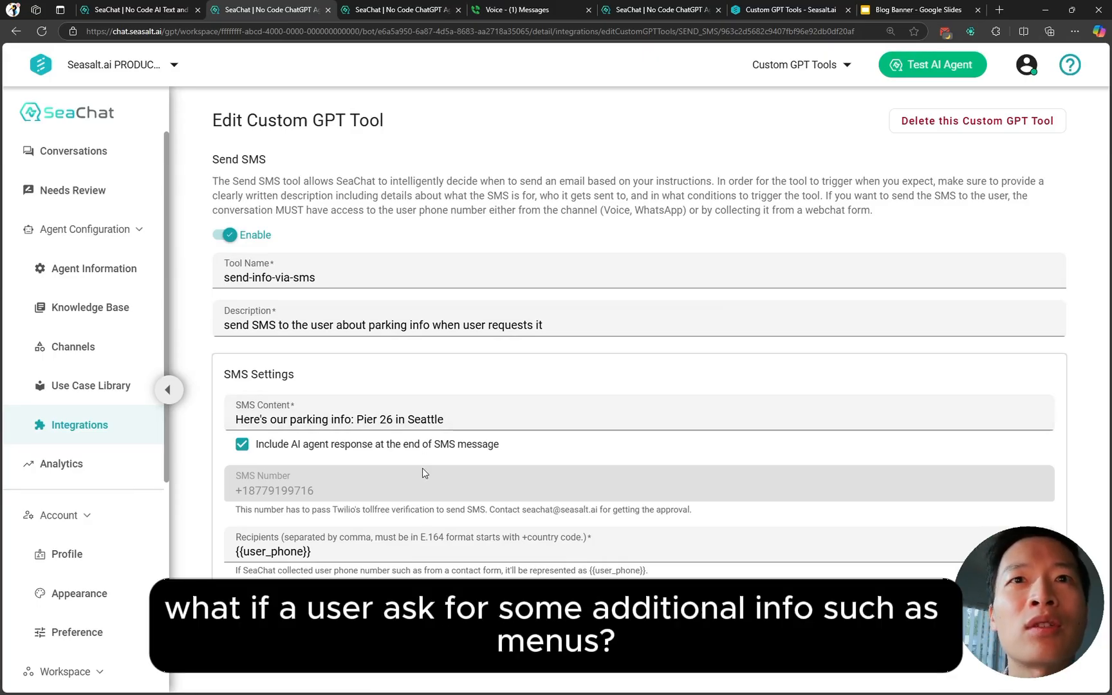
click(236, 650)
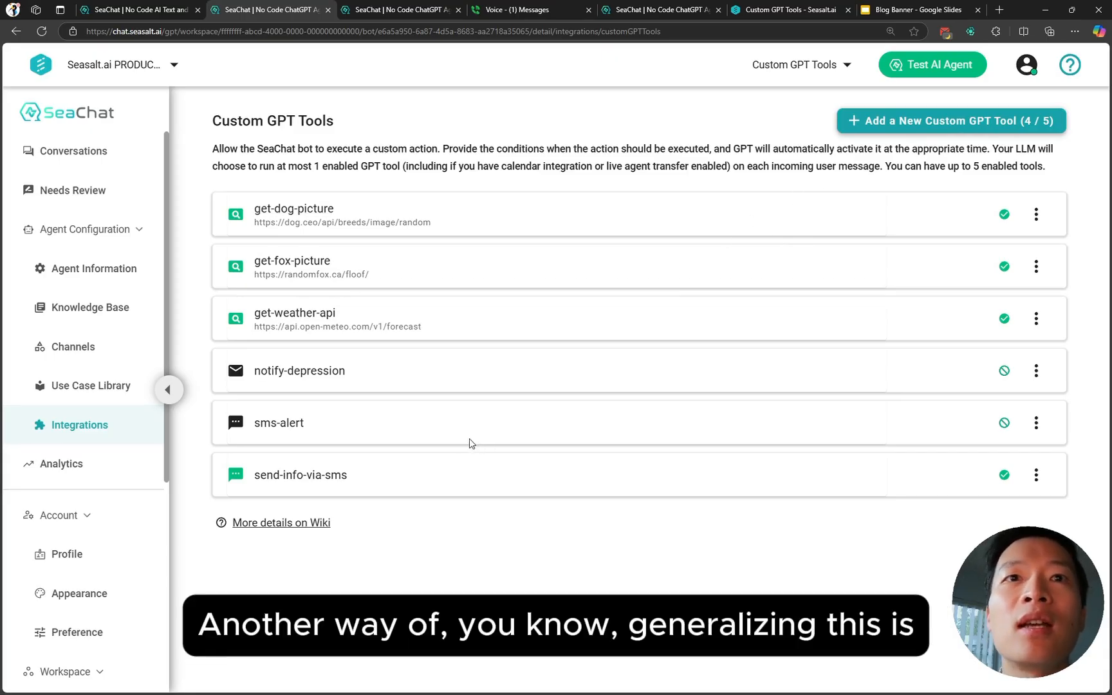
click(332, 476)
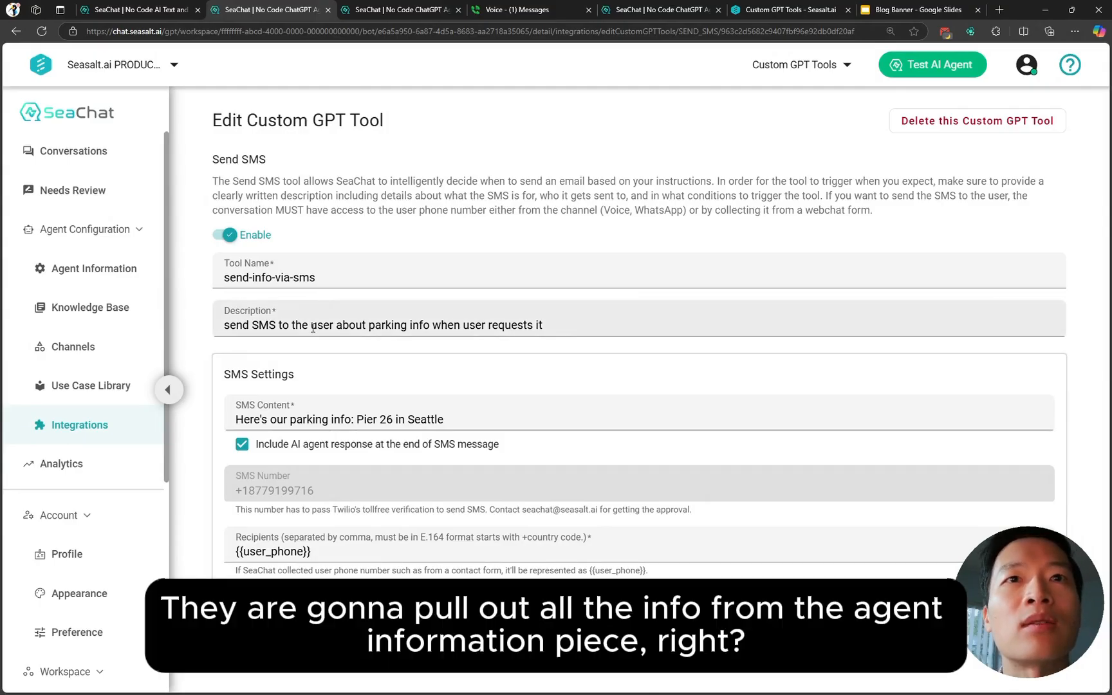
click(250, 326)
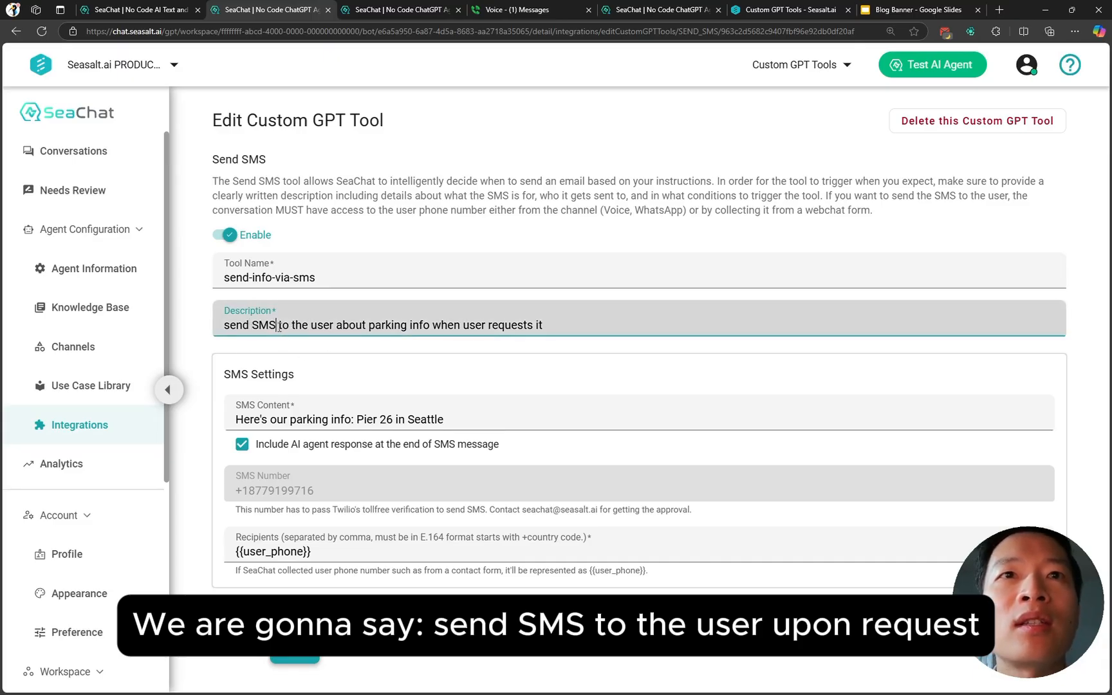
click(364, 327)
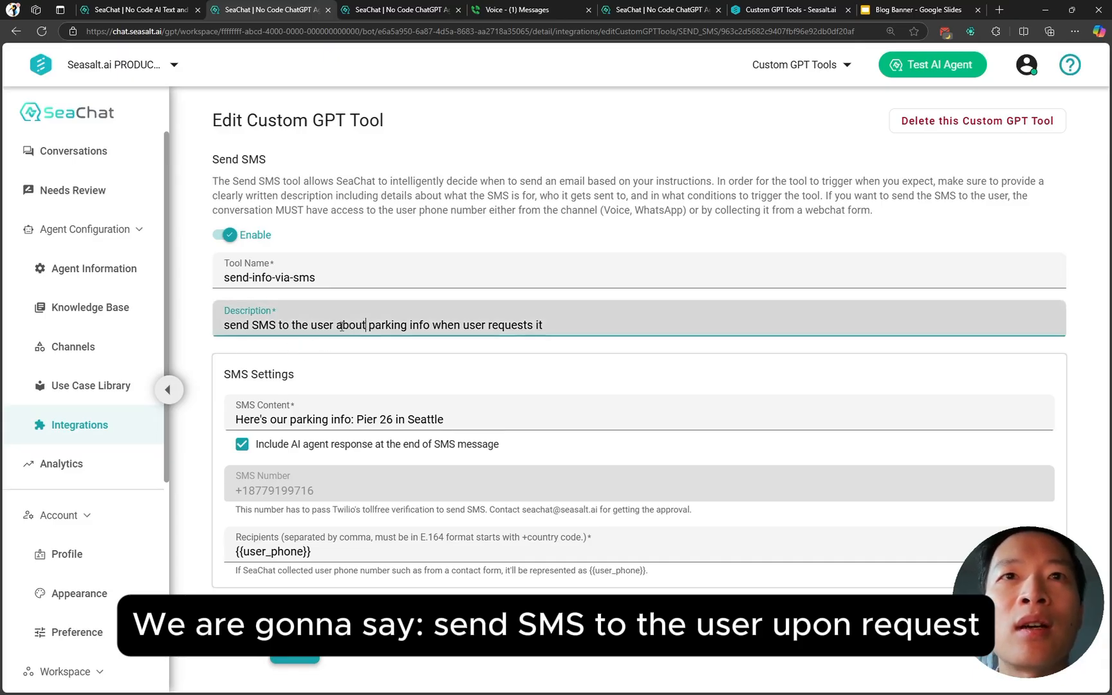
key(shift+End)
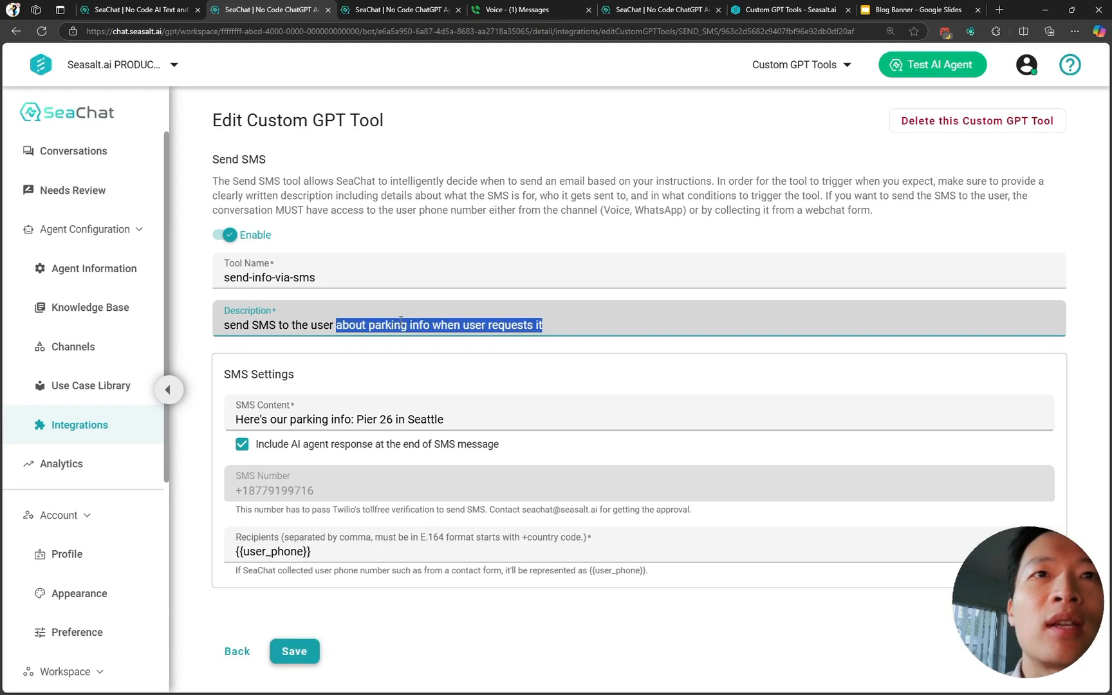
text(upon reque)
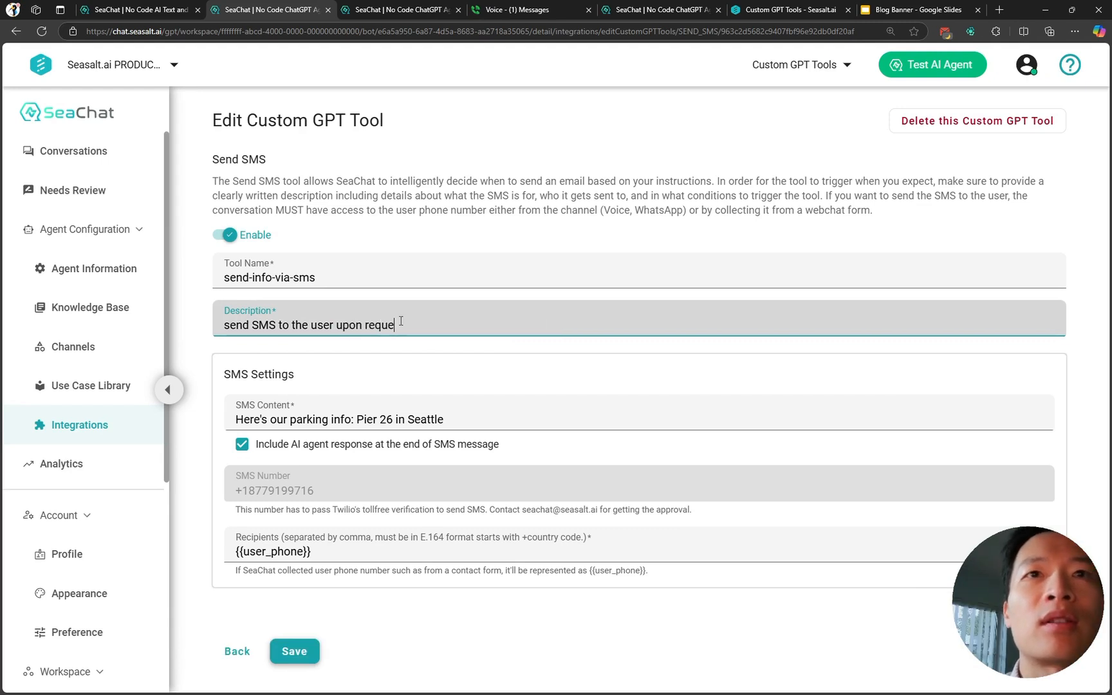
- Insert "response via" before "SMS" in the tool description
key(Home)
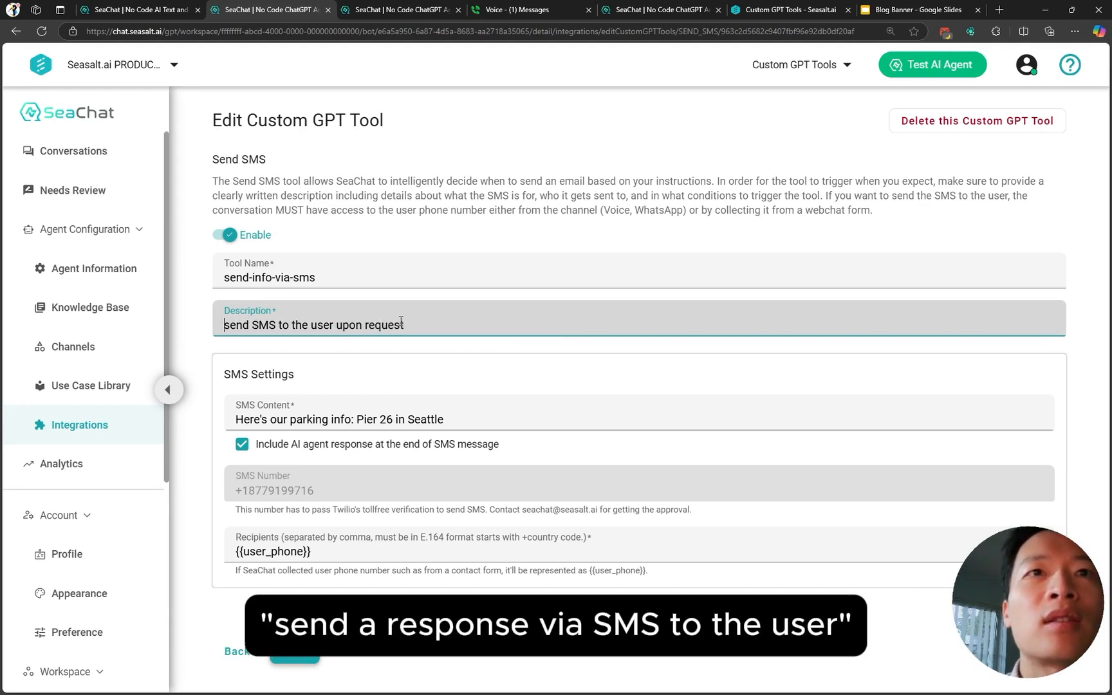
text(response vis)
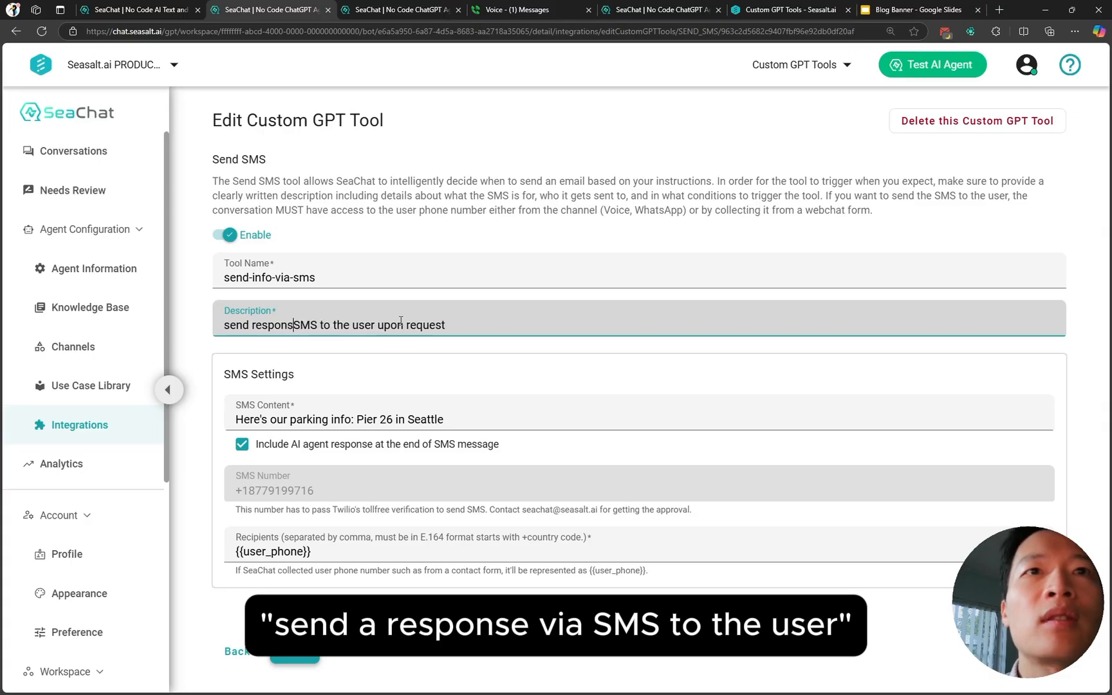
key(BackSpace)
text(a)
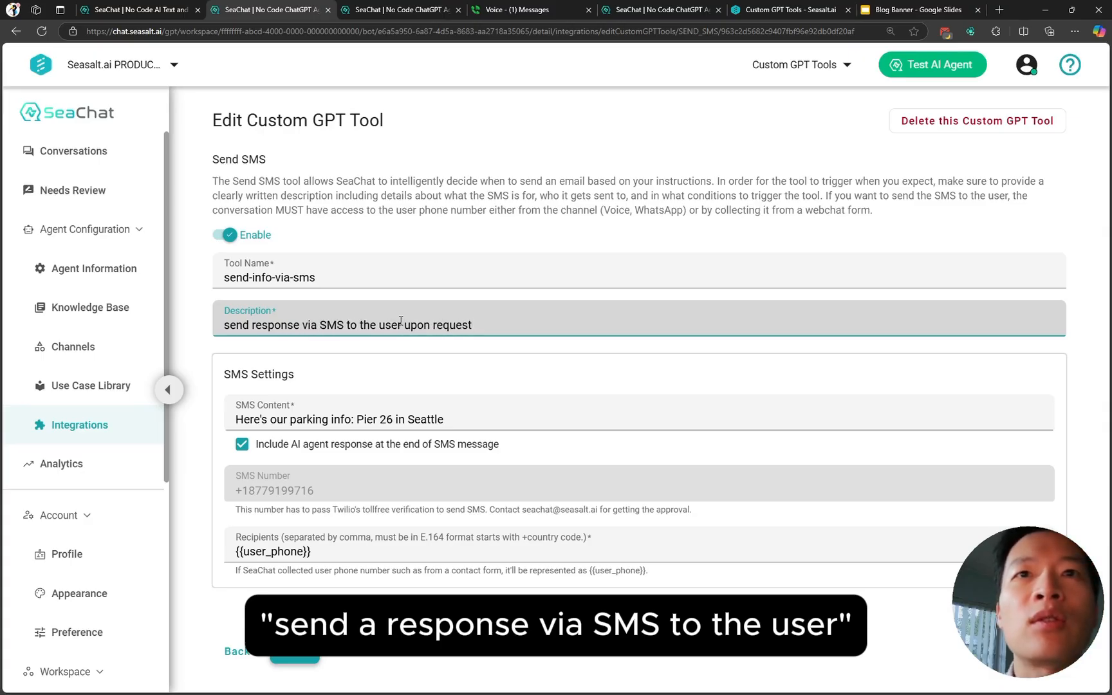
- Replace "upon request" at the end of the tool description with "if they request it to be sent to their phone"
key(End)
key(BackSpace)
key(BackSpace)
key(BackSpace)
key(BackSpace)
key(BackSpace)
key(BackSpace)
key(BackSpace)
key(BackSpace)
key(BackSpace)
key(BackSpace)
key(BackSpace)
key(BackSpace)
key(BackSpace)
text(if they request )
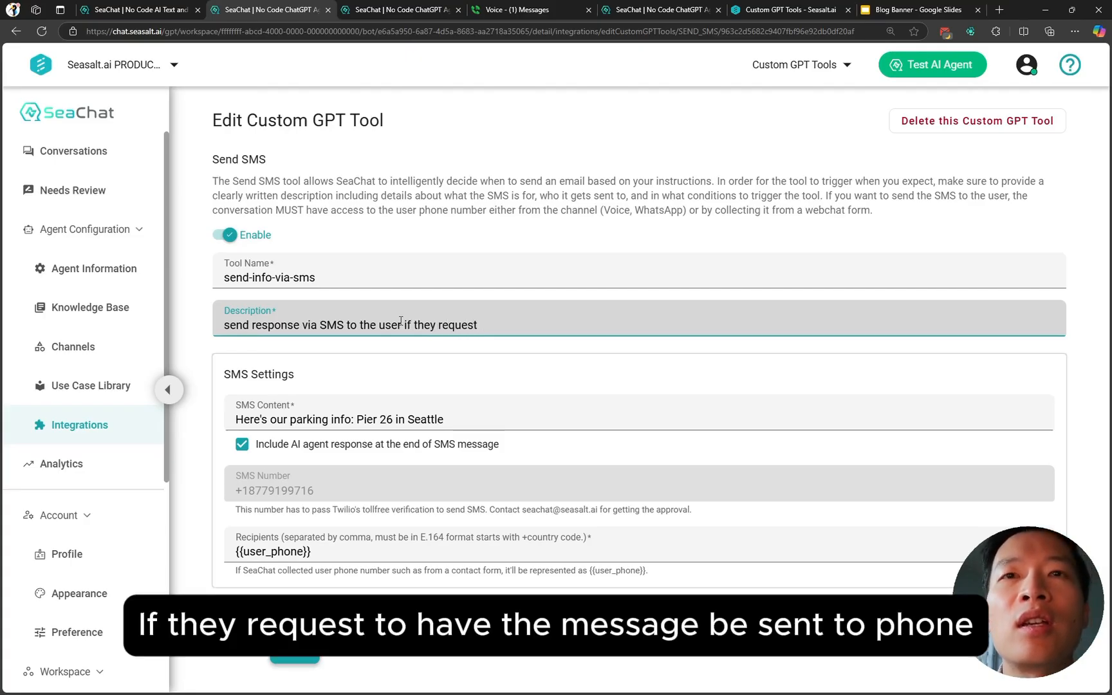
text(it t)
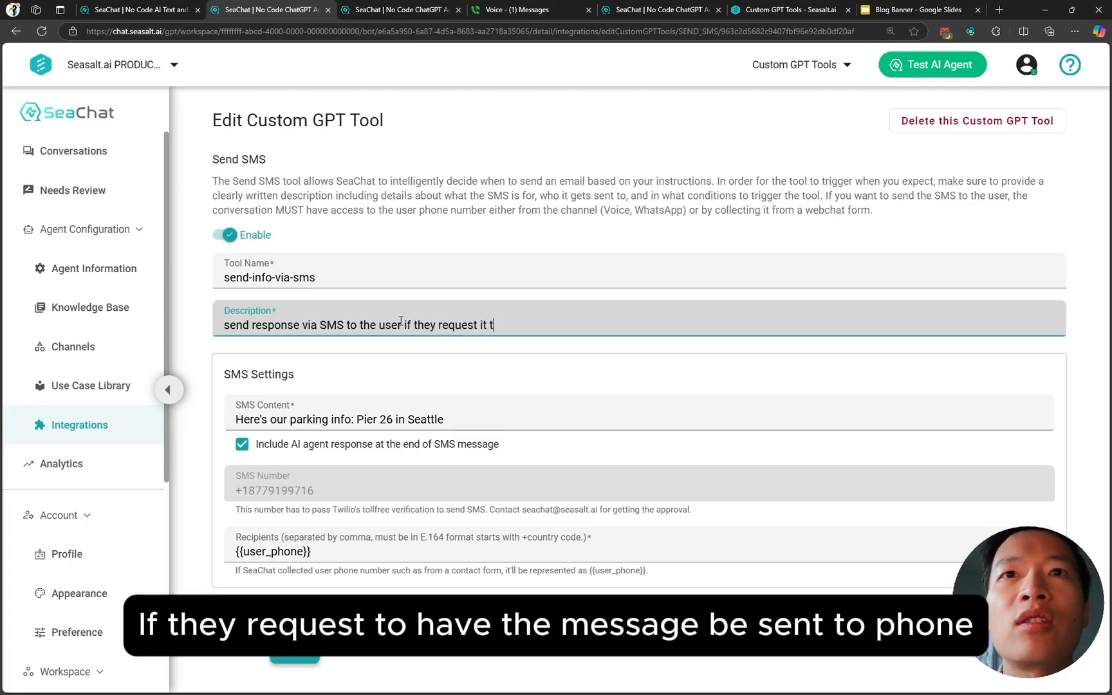
text(o be sent t)
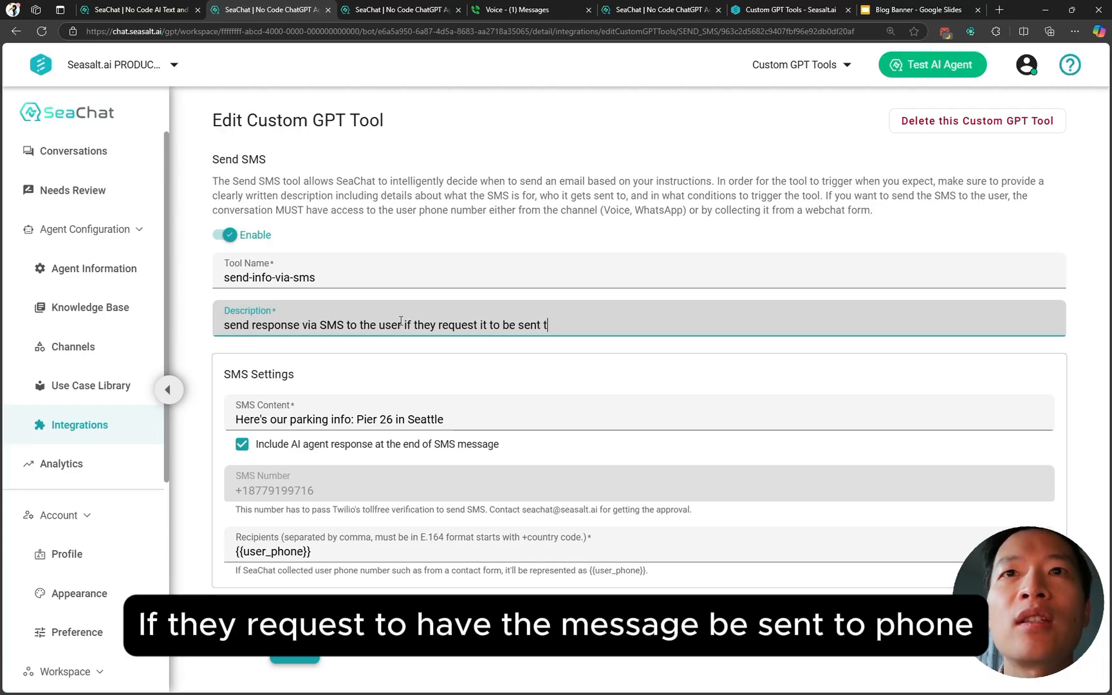
text(o hteir phone)
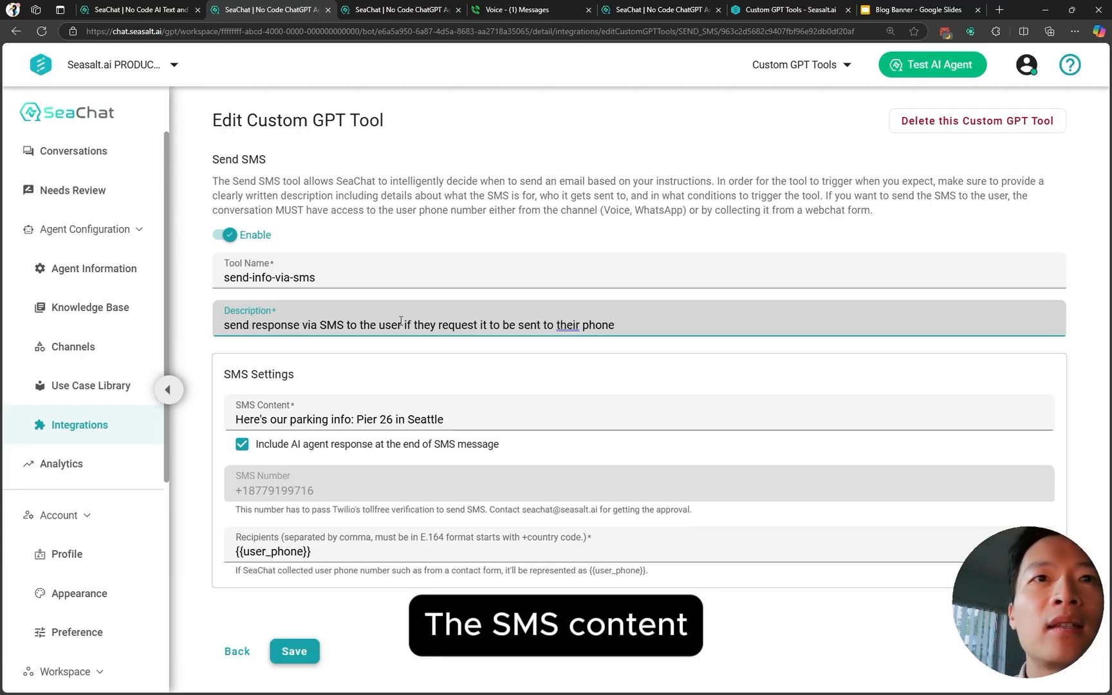
- Cut "our parking info: Pier 26 in Seattle" from the SMS content, complete it as "Here's the info you requested:", and save the tool
click(281, 420)
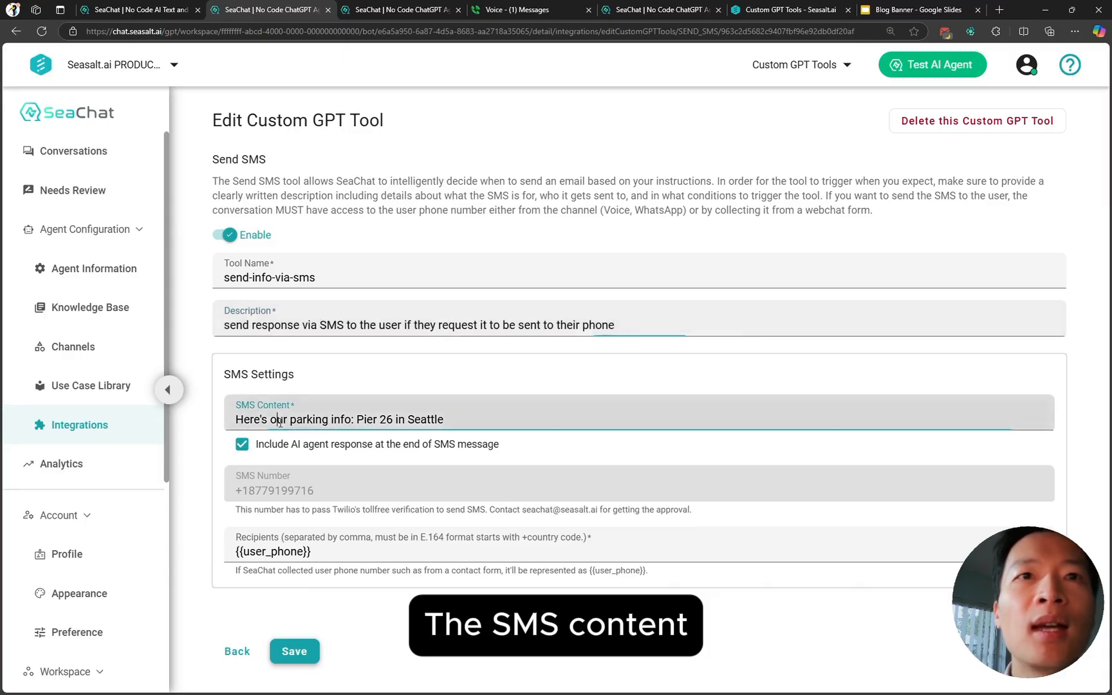
double_click(256, 419)
click(256, 420)
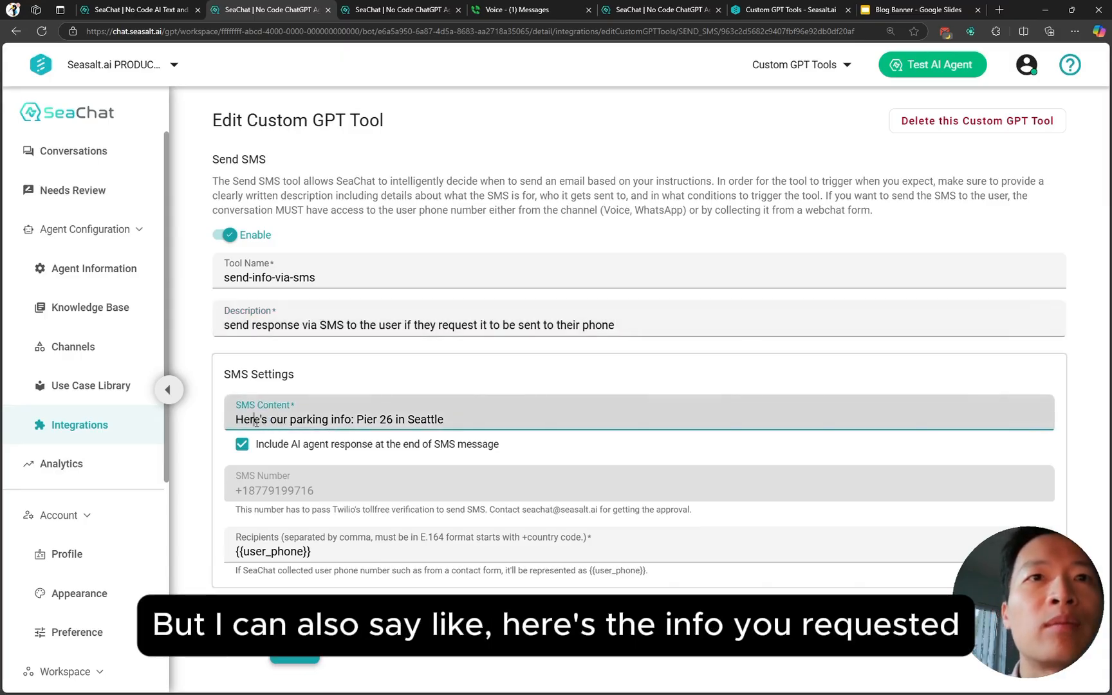
key(shift+End)
key(ctrl+c)
key(BackSpace)
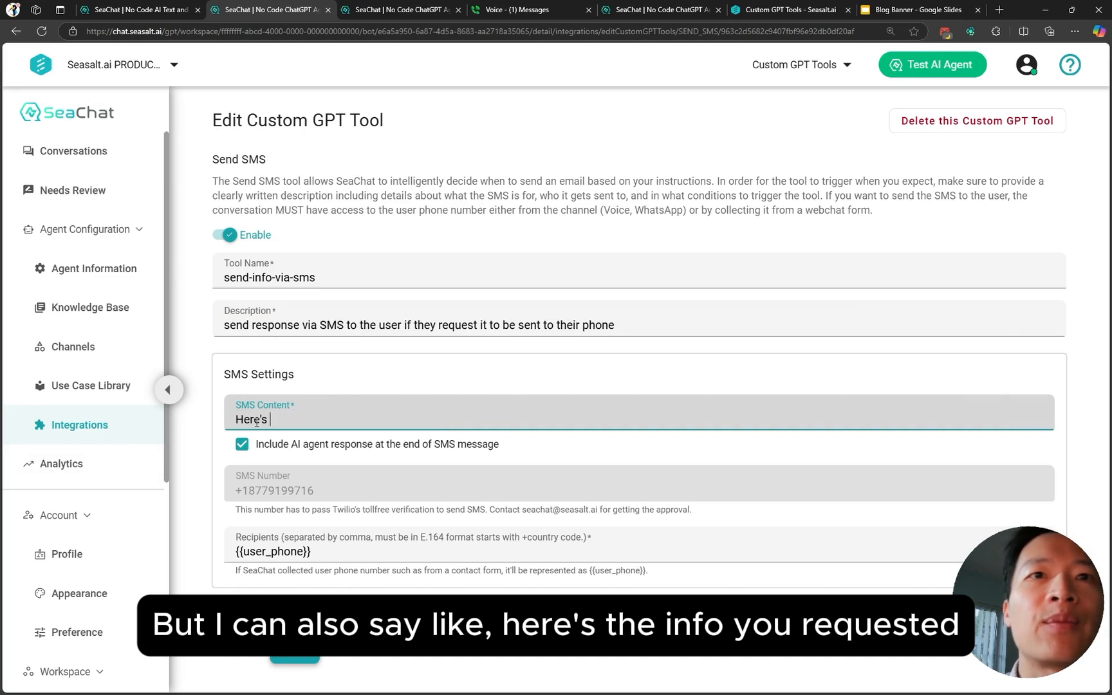
text(the info )
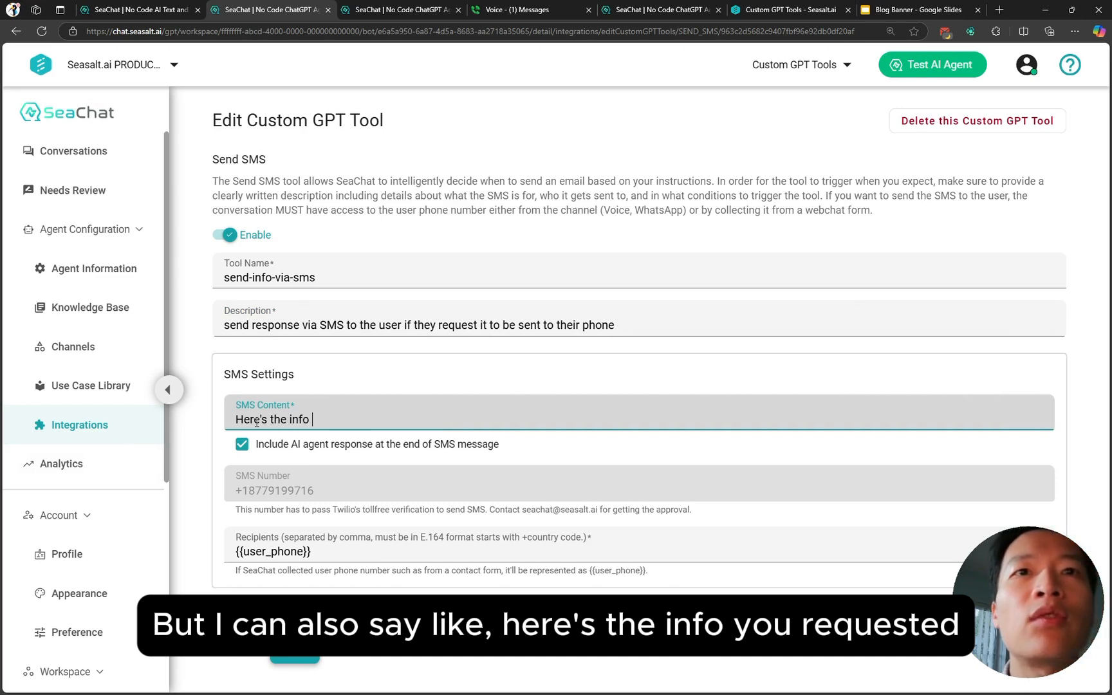
text(you requested:)
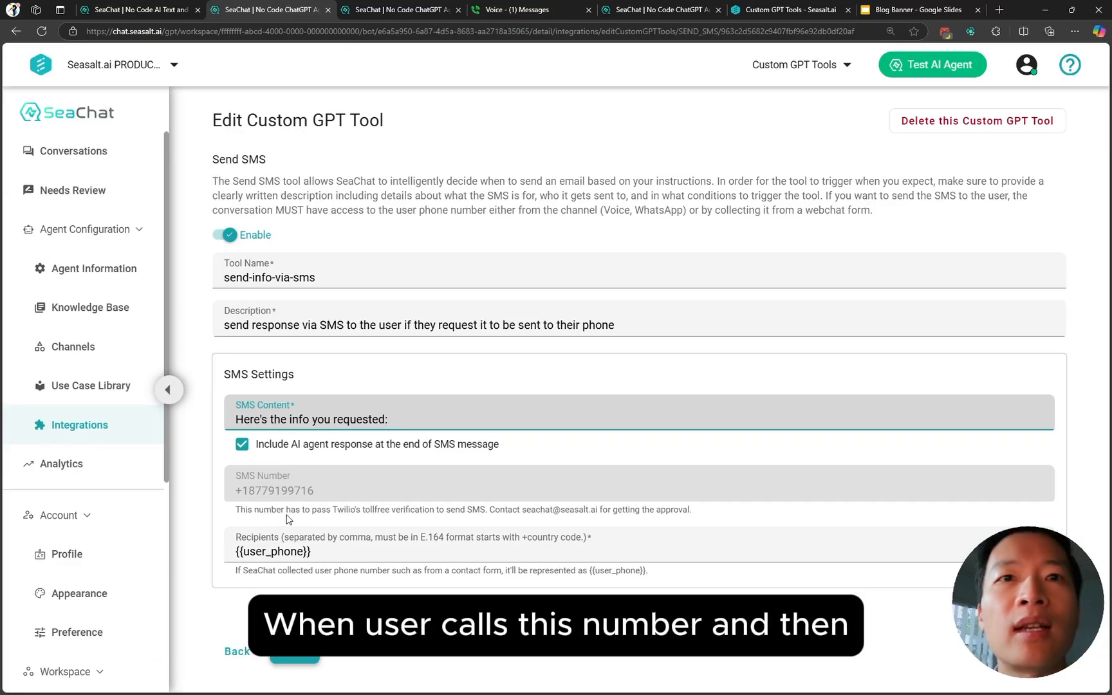
click(294, 492)
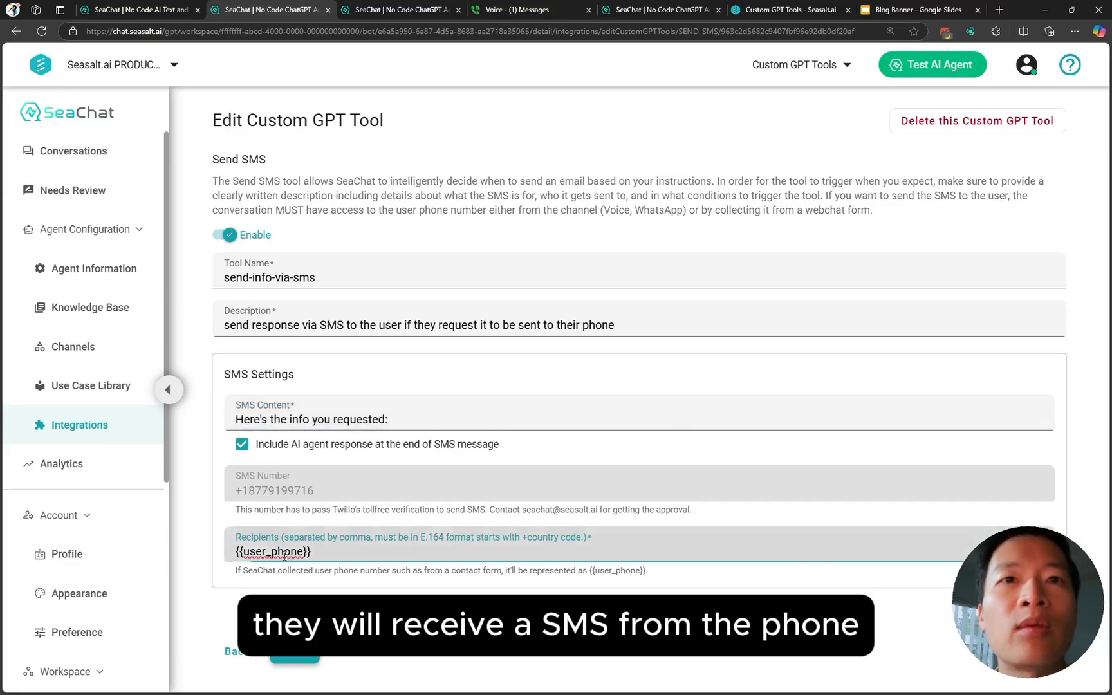
click(297, 659)
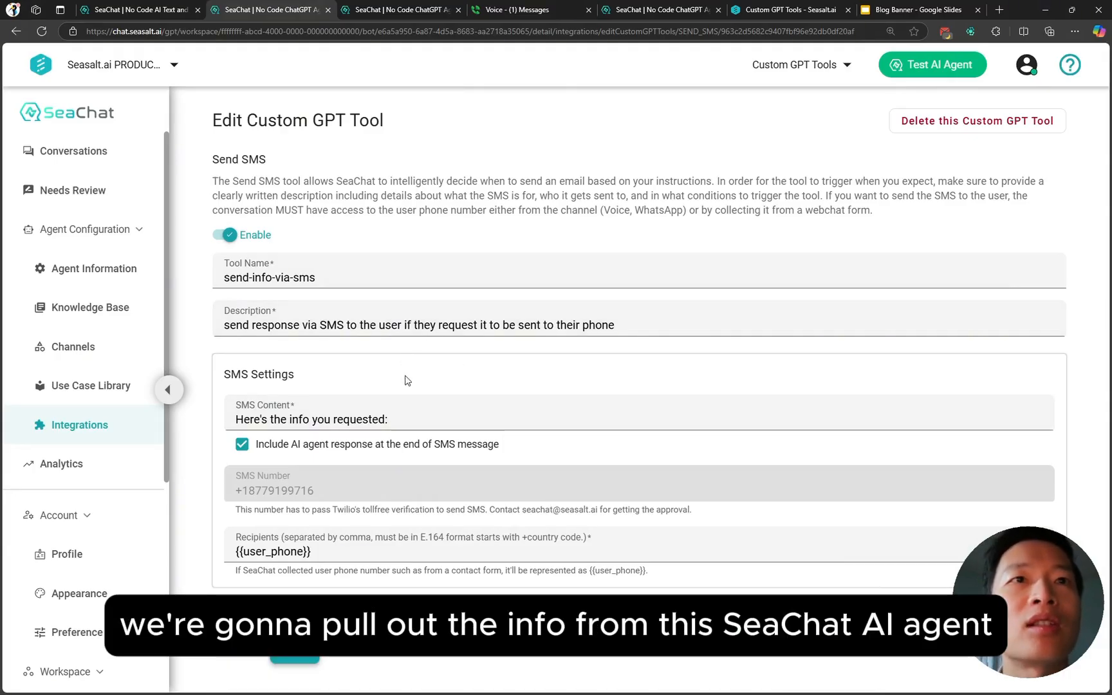
- Glance at the Knowledge Base import options, then paste "our parking info: Pier 26 in Seattle" into the description in Agent Information
click(116, 306)
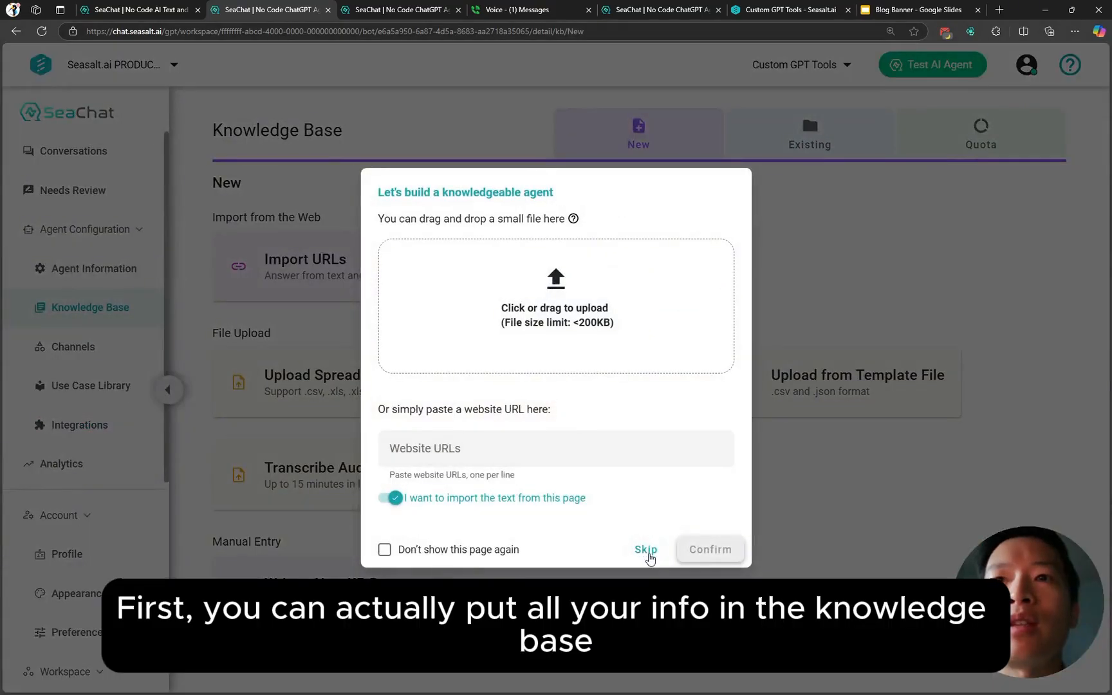
click(645, 550)
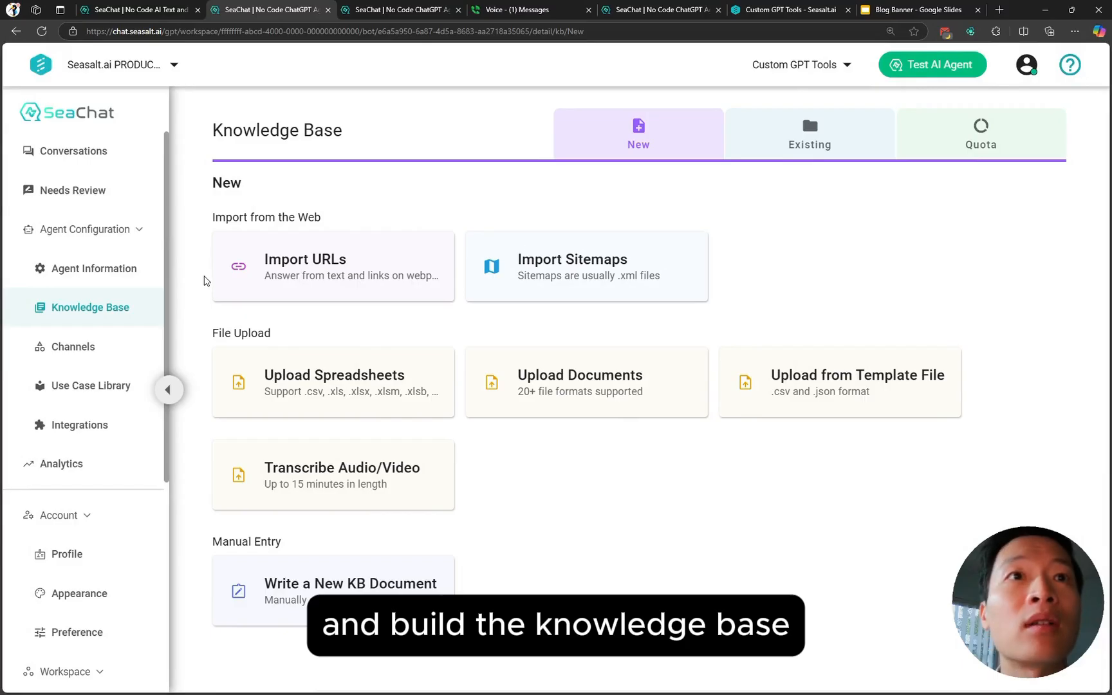
click(117, 278)
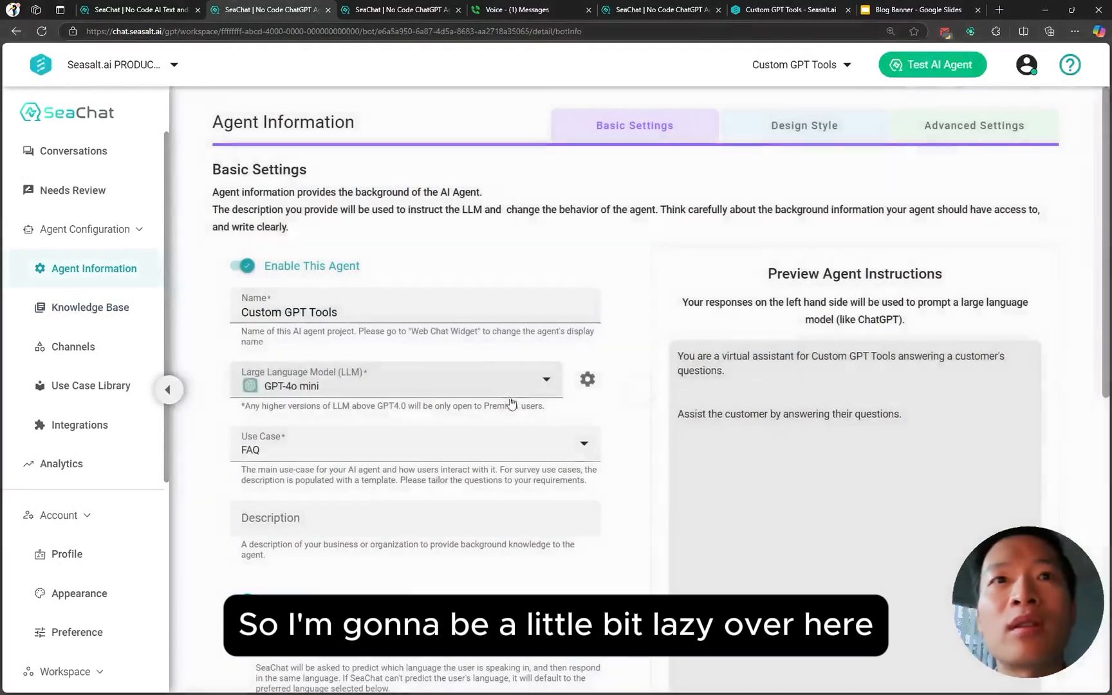
scroll(663, 458, down, 3)
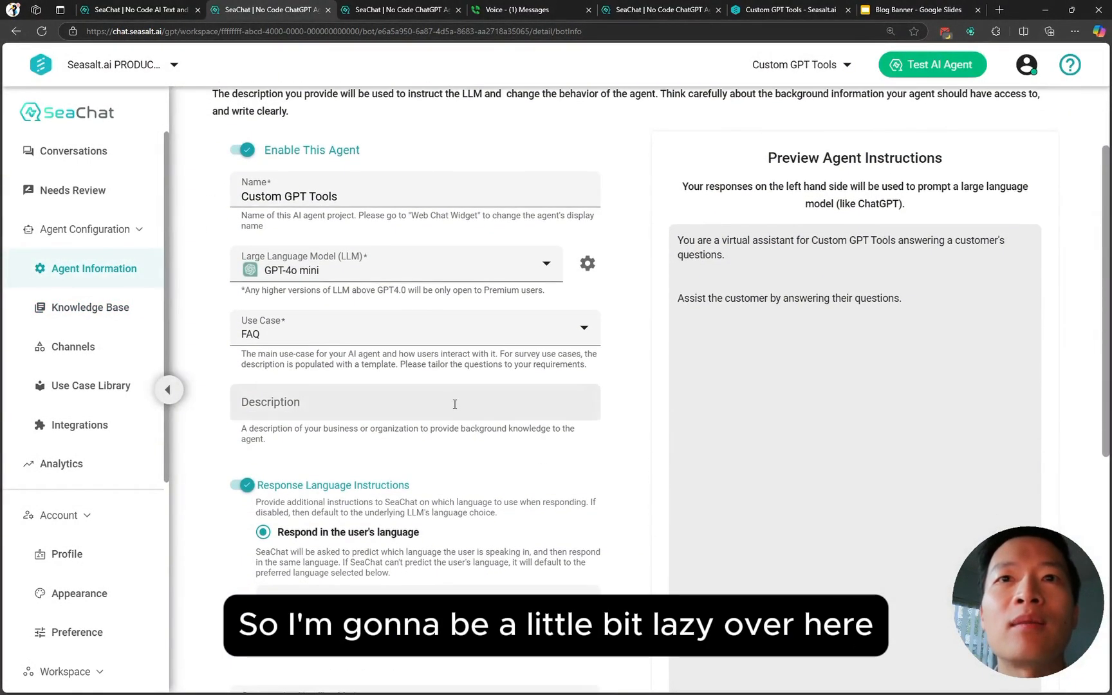
click(454, 402)
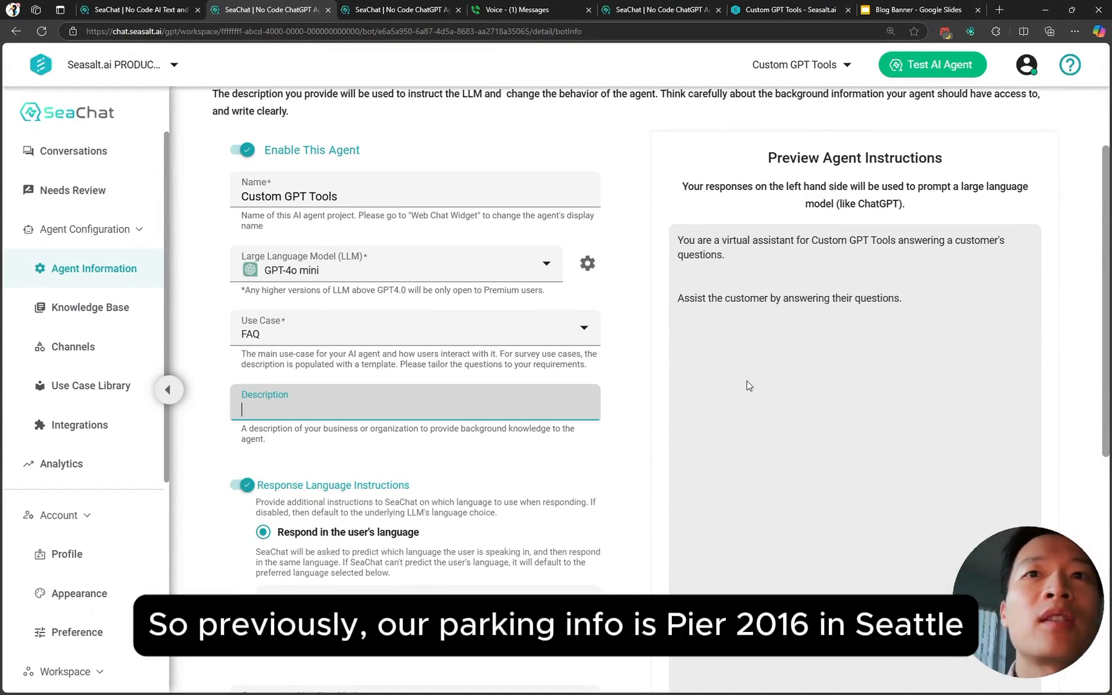
key(ctrl+v)
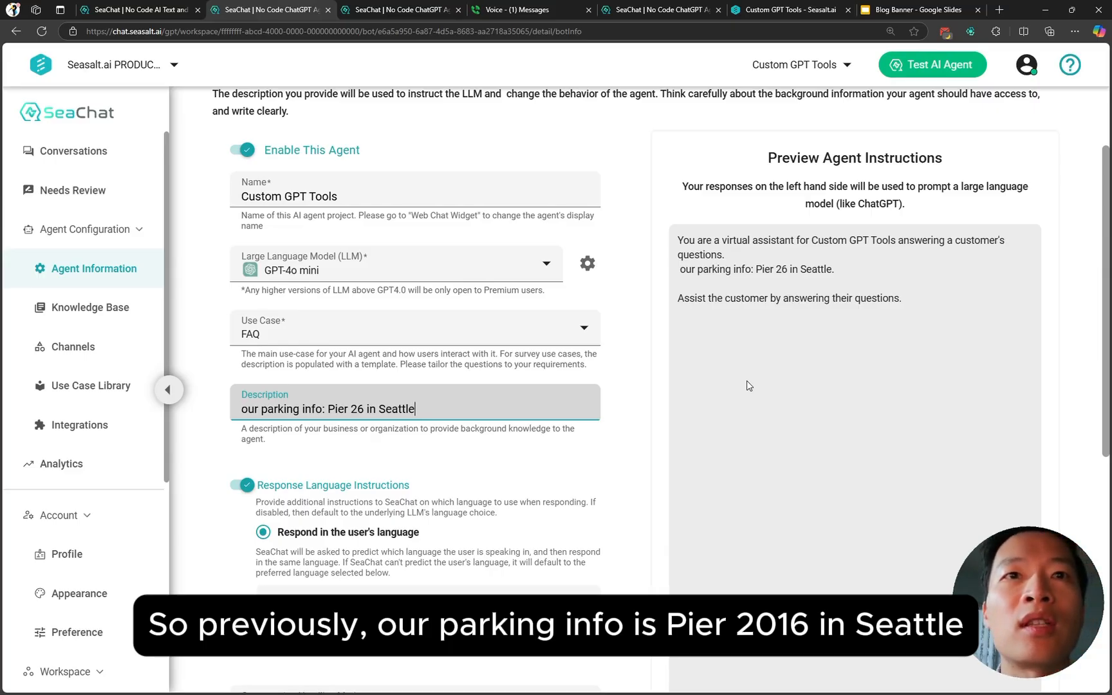
key(Return)
key(Return)
text(Ou)
key(BackSpace)
key(BackSpace)
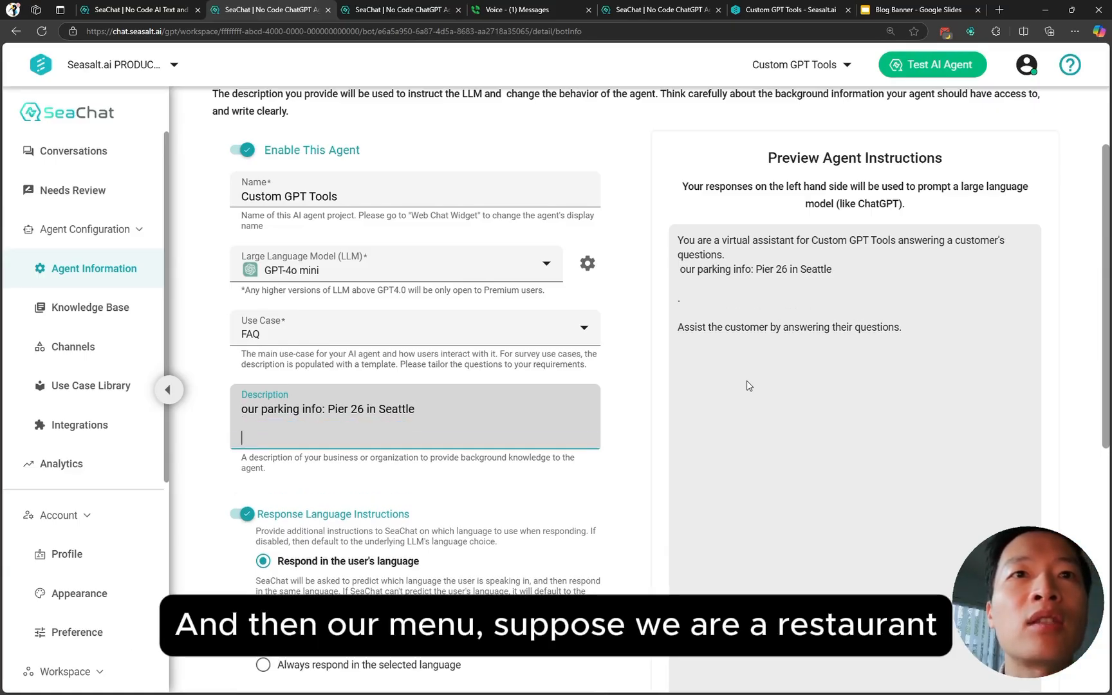
text(our menu is)
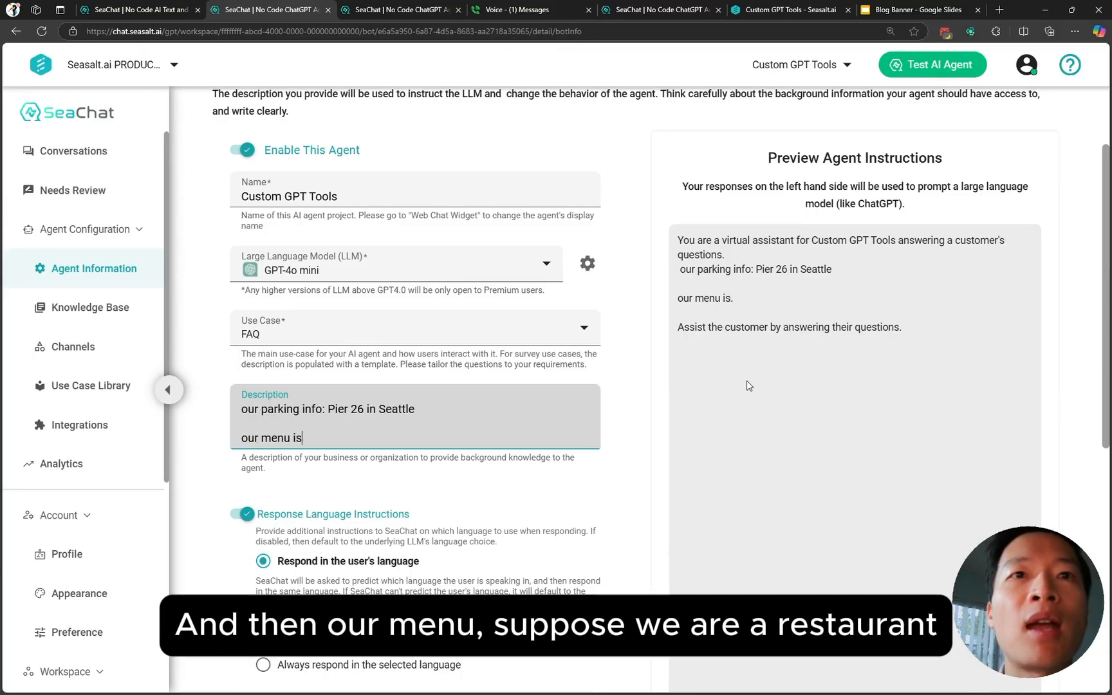
text( at: htt)
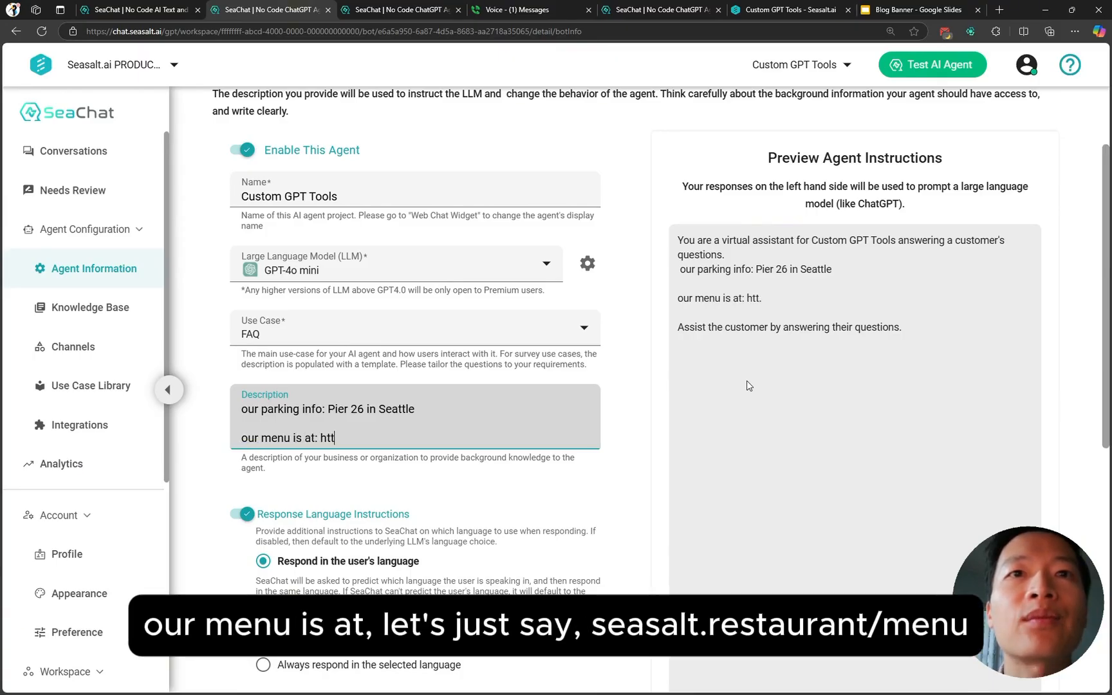
text(ps:)
text(//)
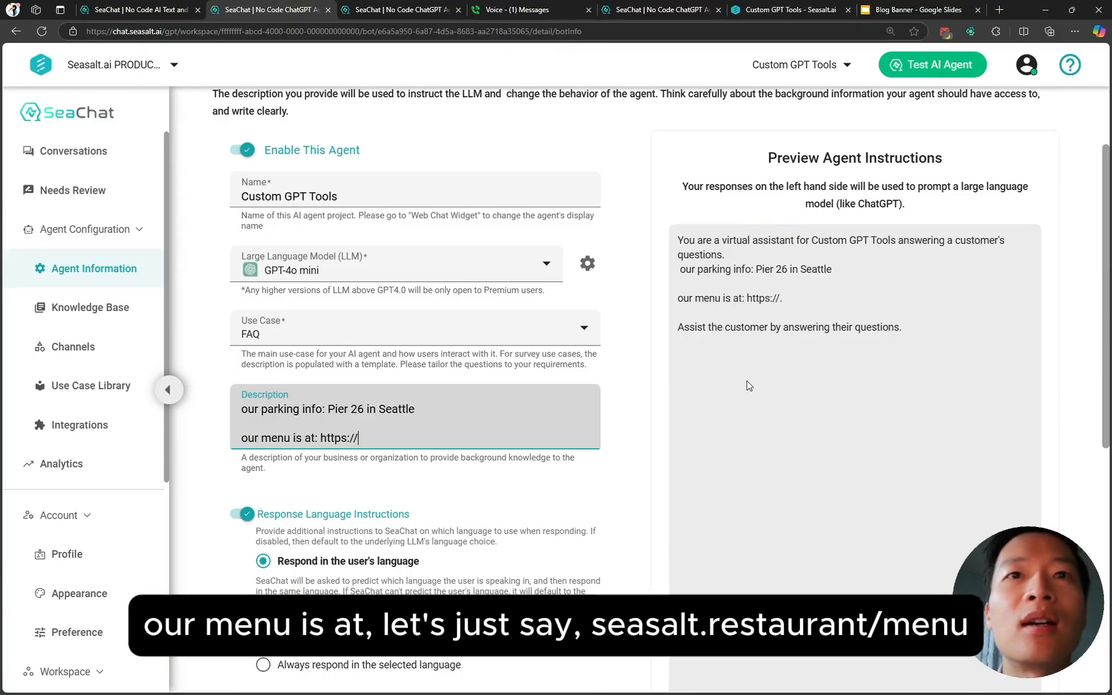
text(seasalt)
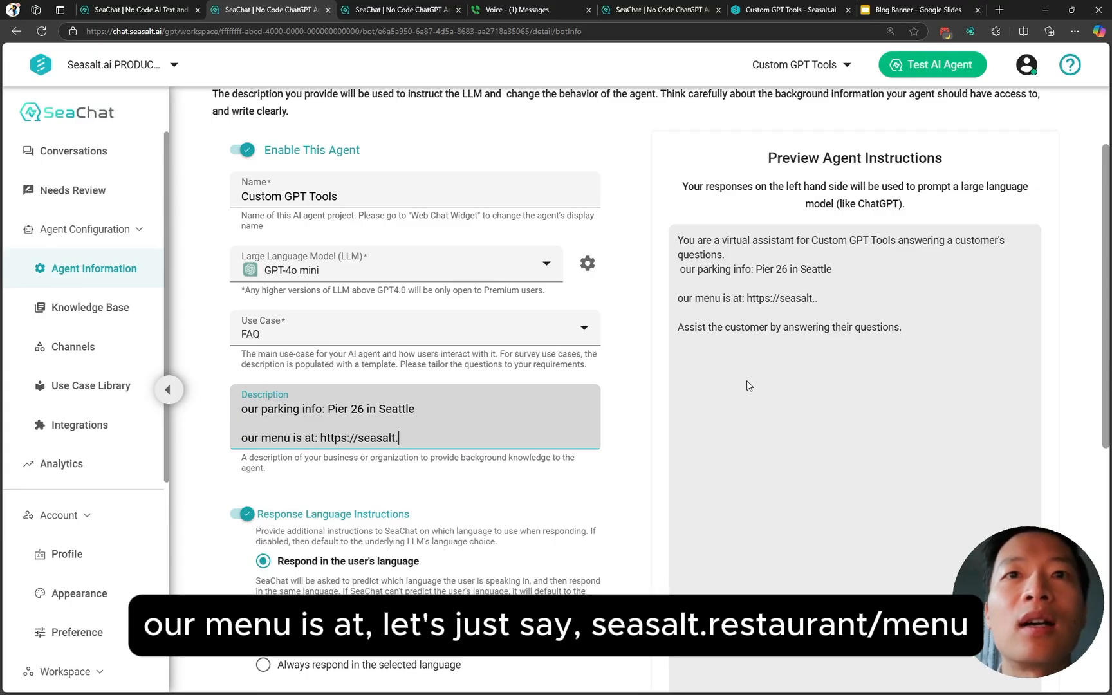
text(.resta)
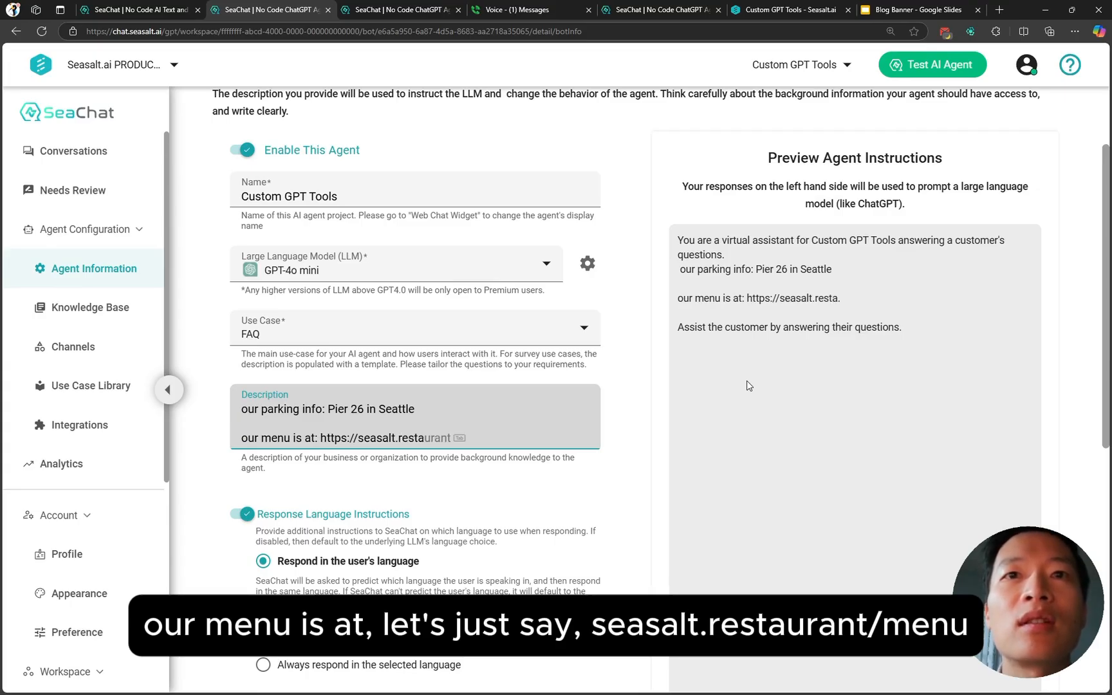
key(Tab)
text(/m)
text(u)
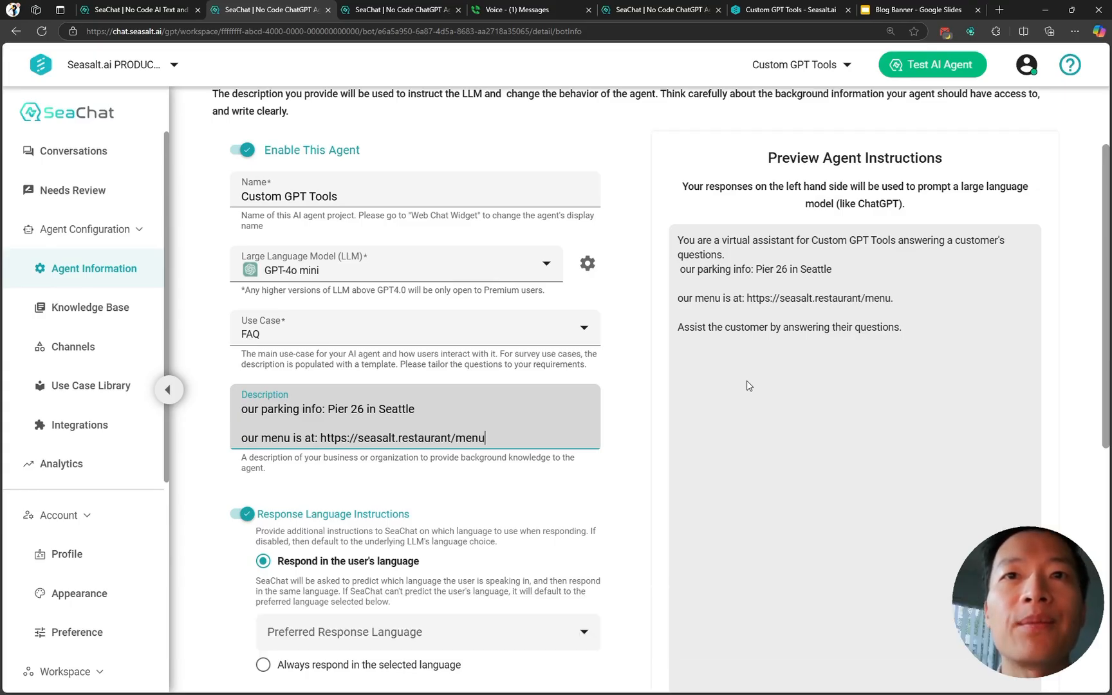
- Add another separate line to the agent description reading "our opening hours are 10am to 10pm"
key(Return)
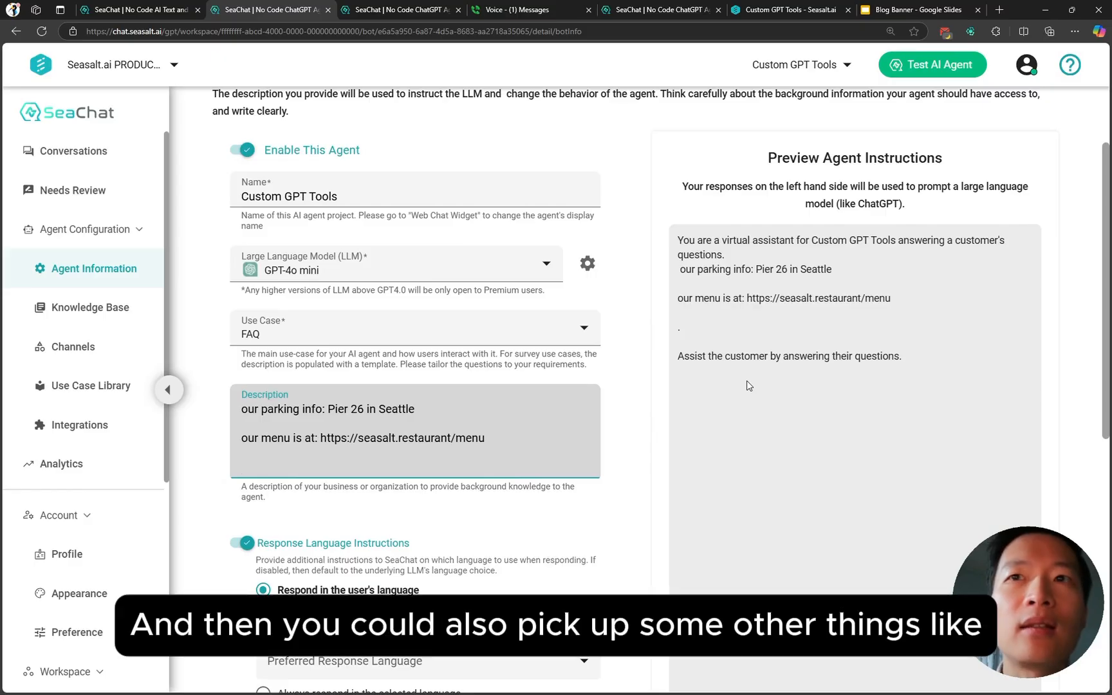
text(our)
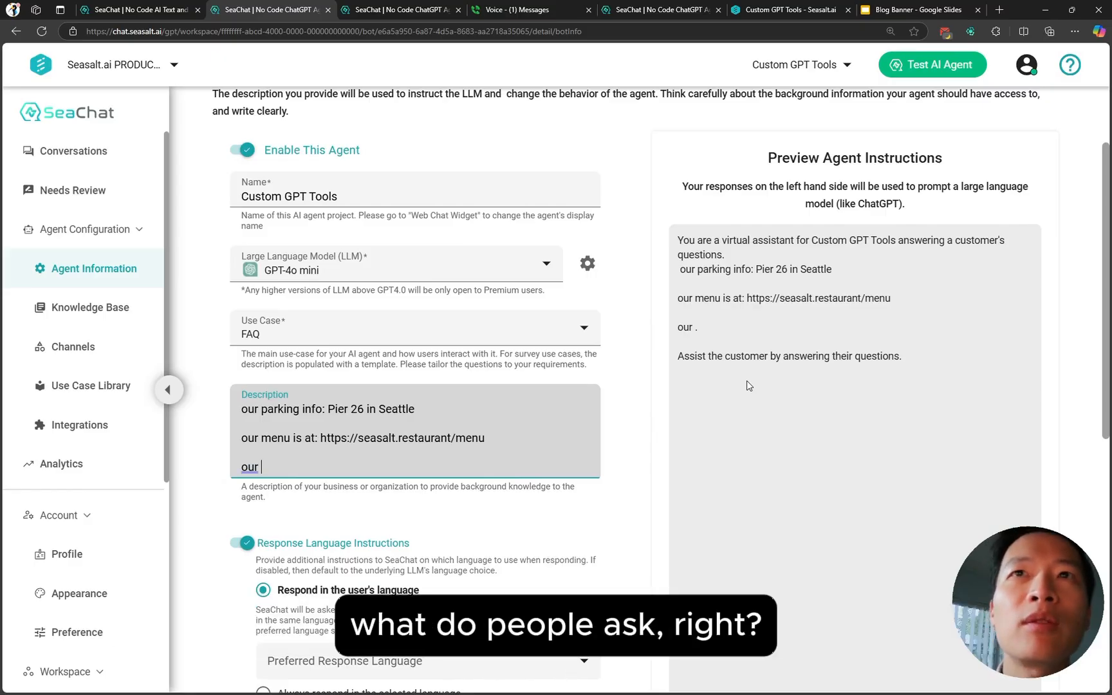
text( opening)
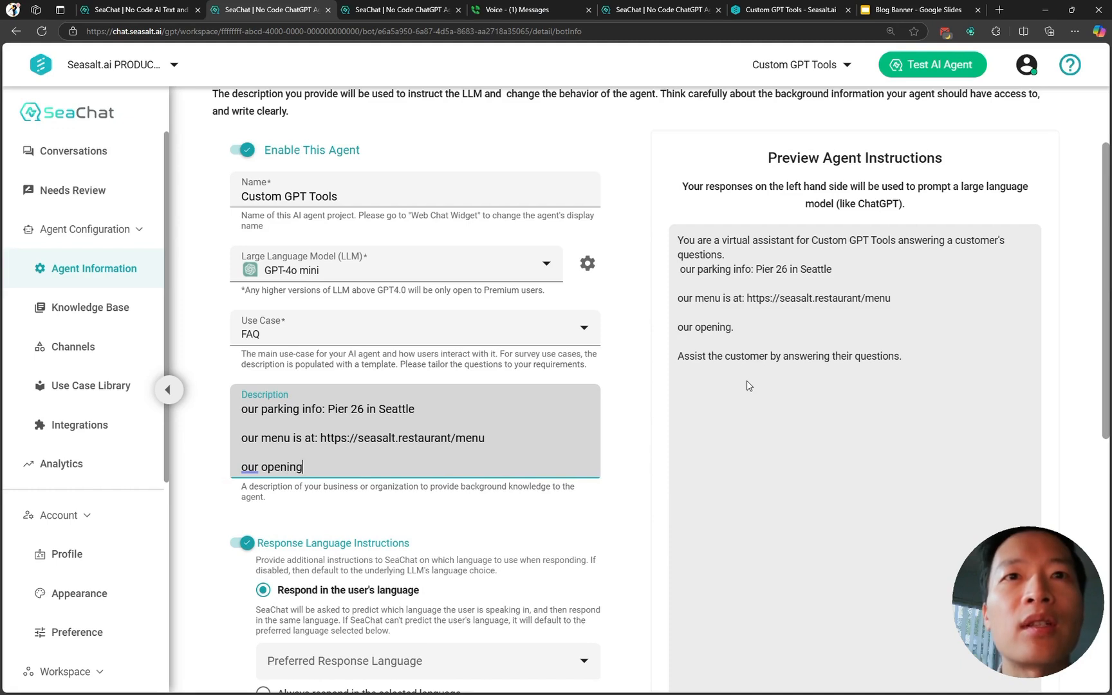
text( hours are)
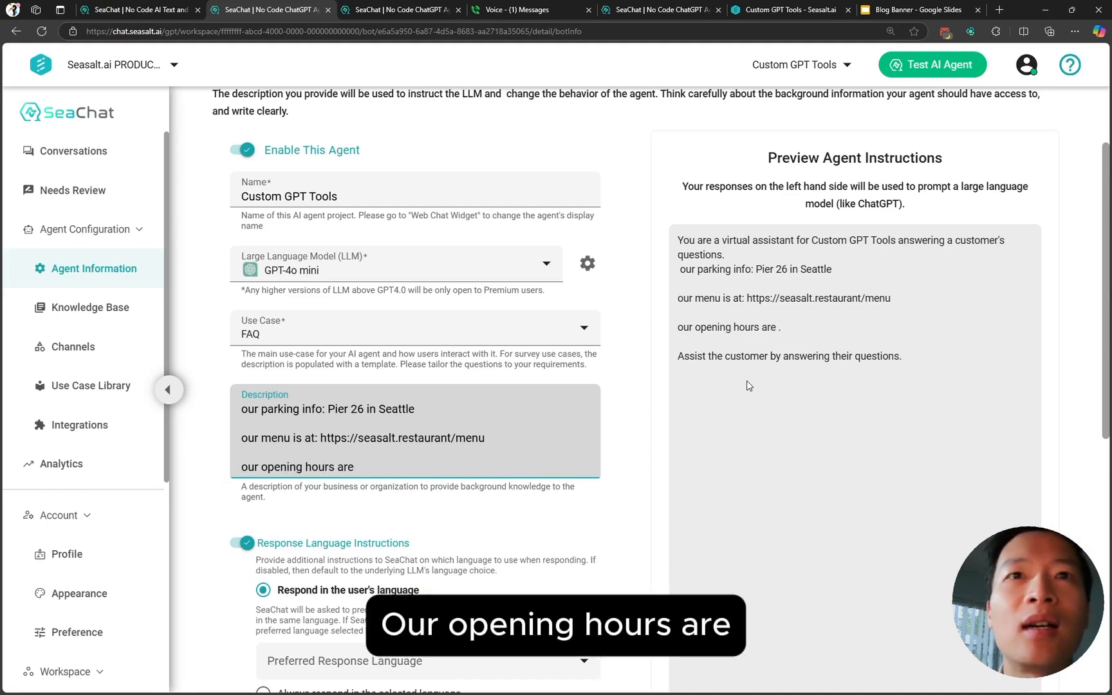
text( 10am )
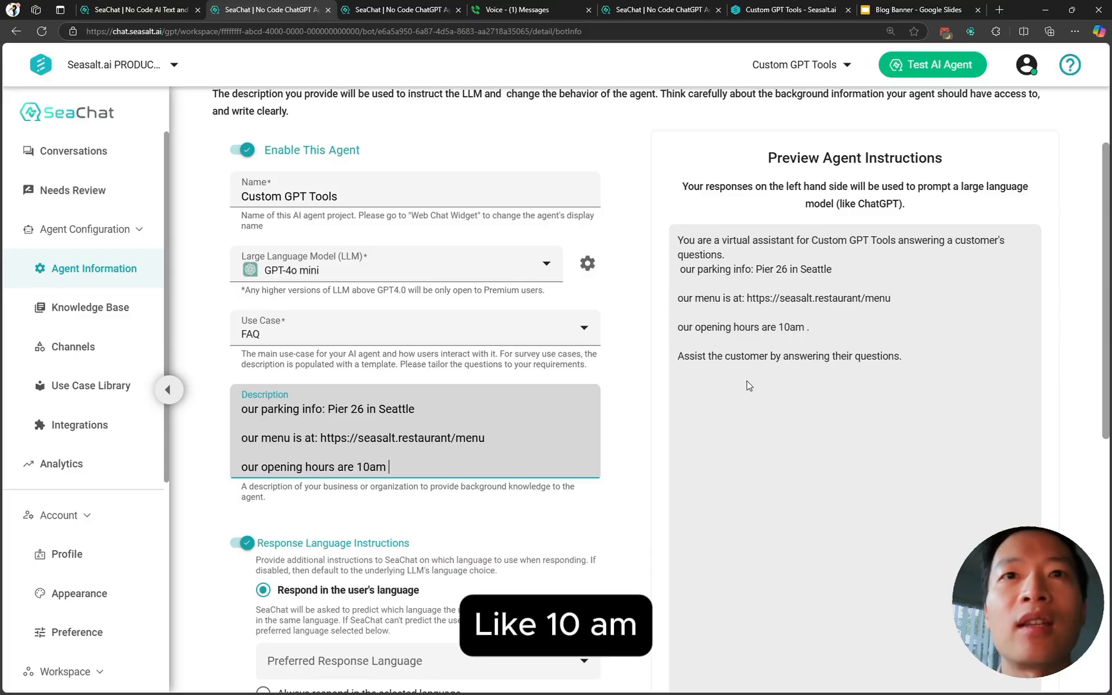
text(to 10pm)
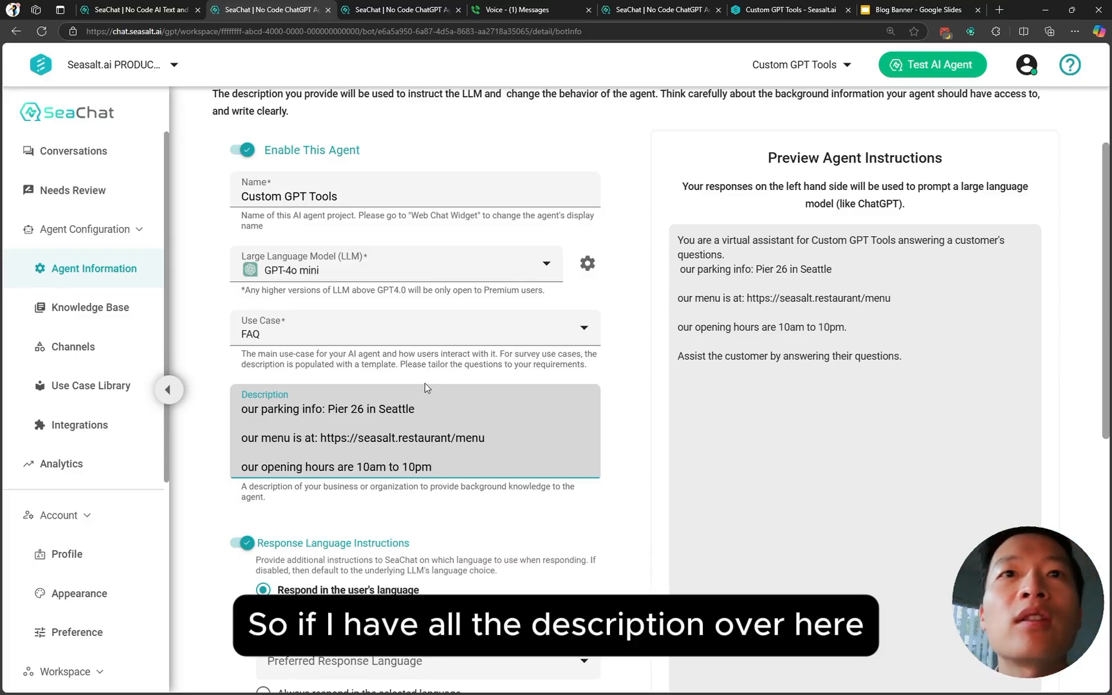
- Save the updated basic settings of the Custom GPT Tools agent
click(381, 10)
click(307, 12)
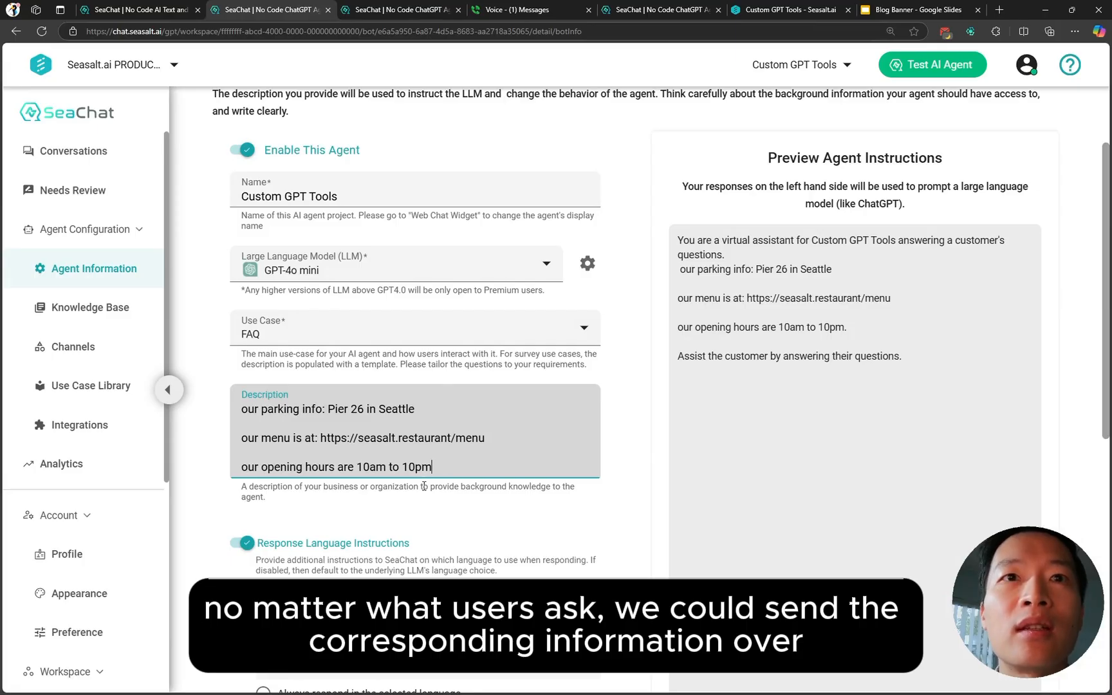
scroll(452, 499, down, 8)
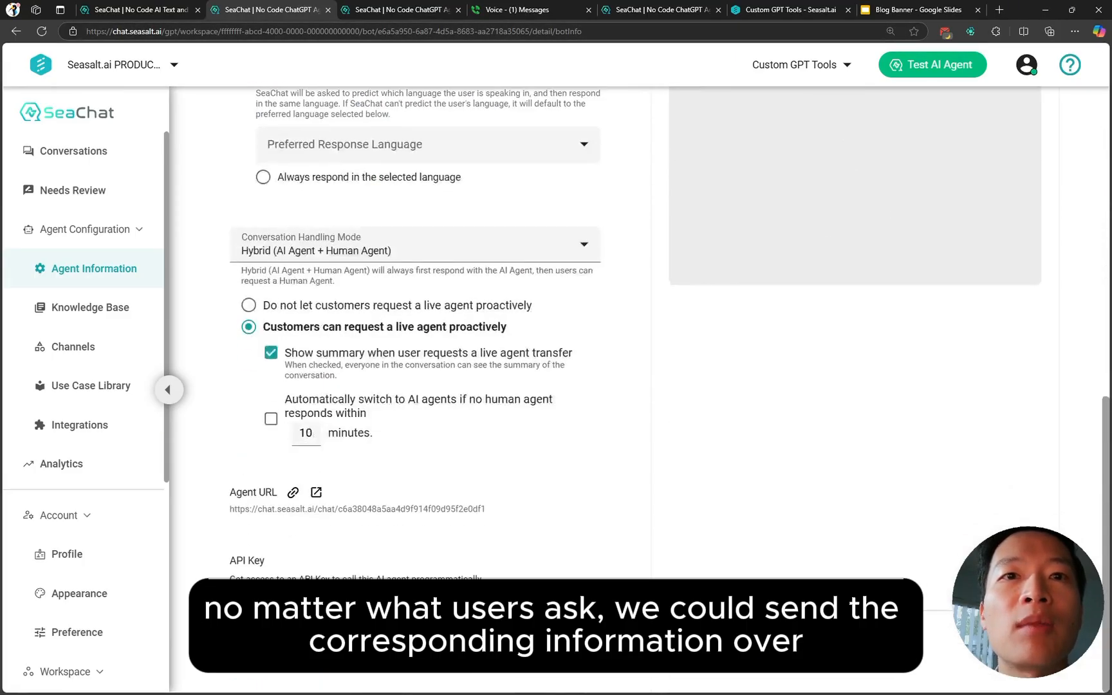
click(295, 656)
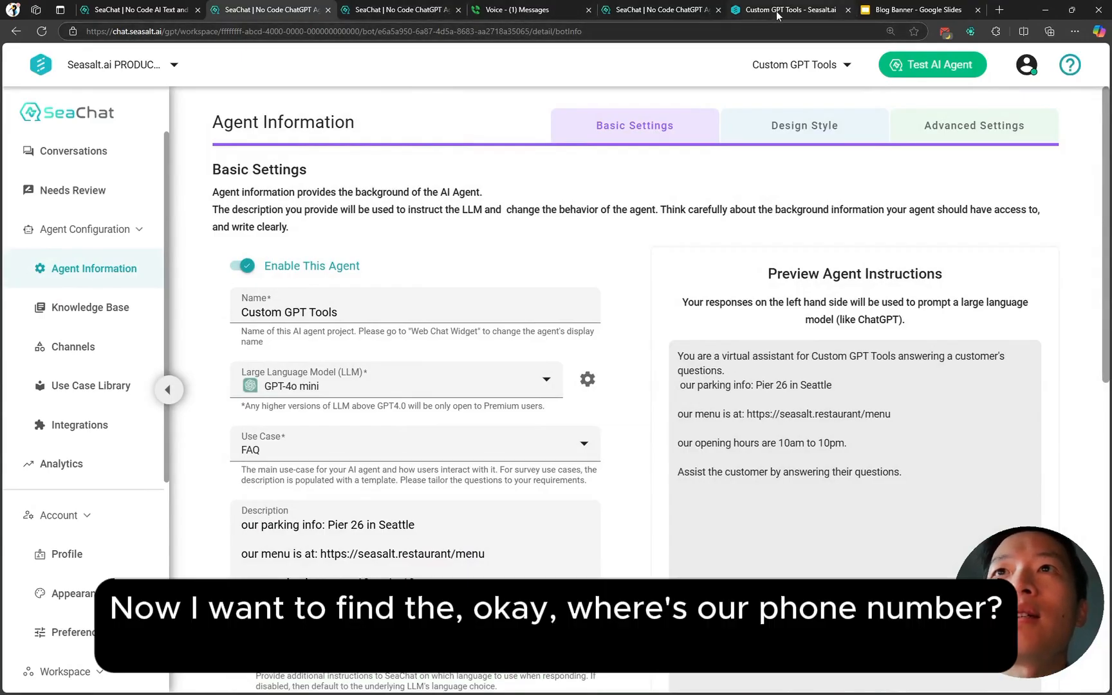
- Open the Calls channel settings in a separate browser tab and copy the agent's active phone number
middle_click(80, 353)
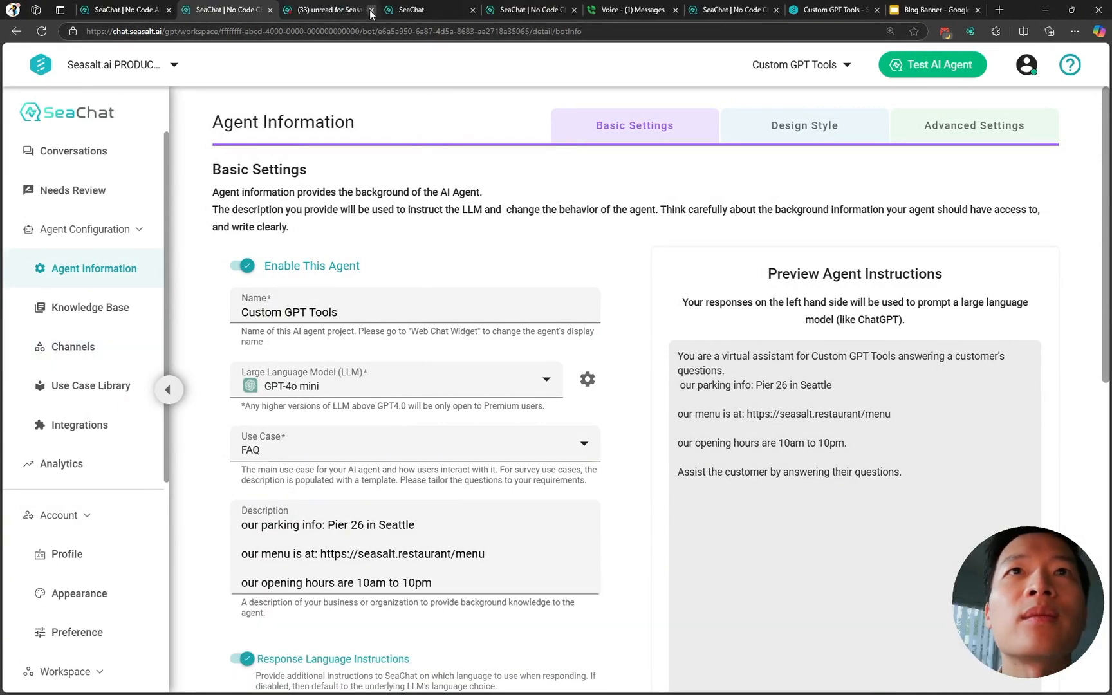
click(316, 11)
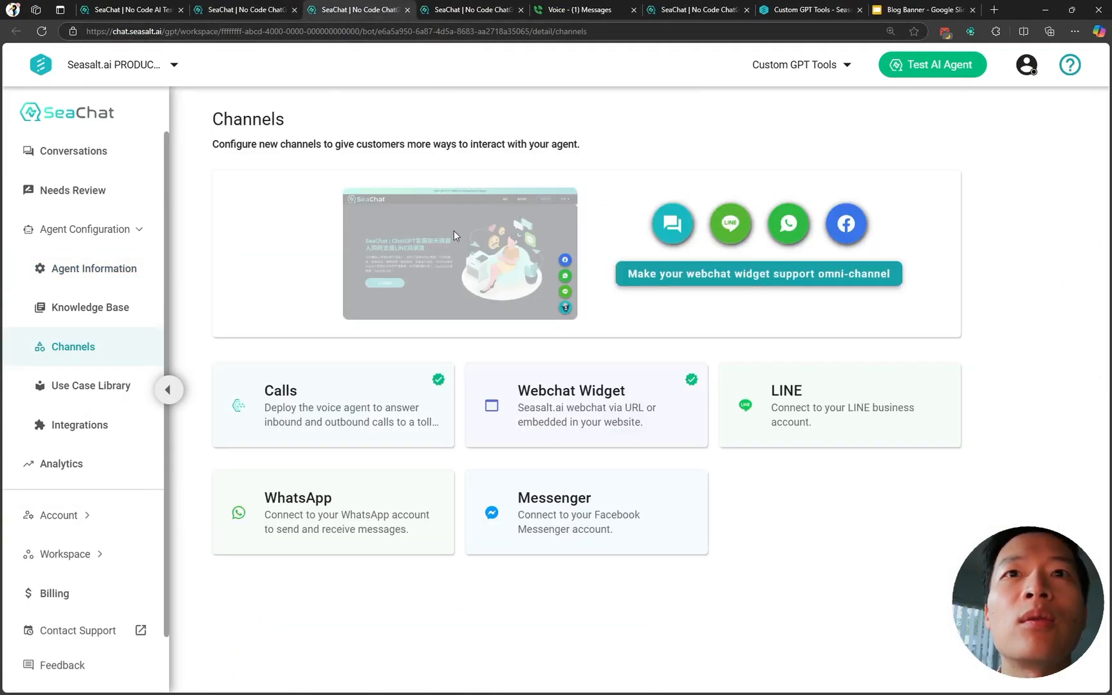
click(332, 413)
click(424, 187)
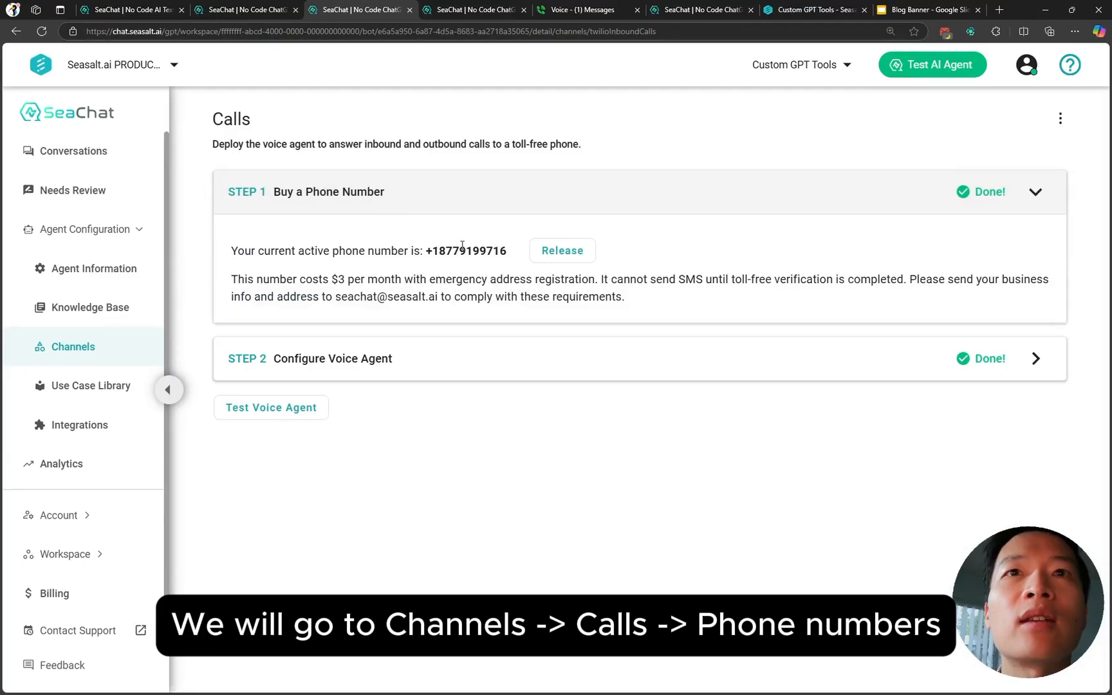
double_click(464, 250)
drag(515, 250, 425, 250)
key(ctrl+c)
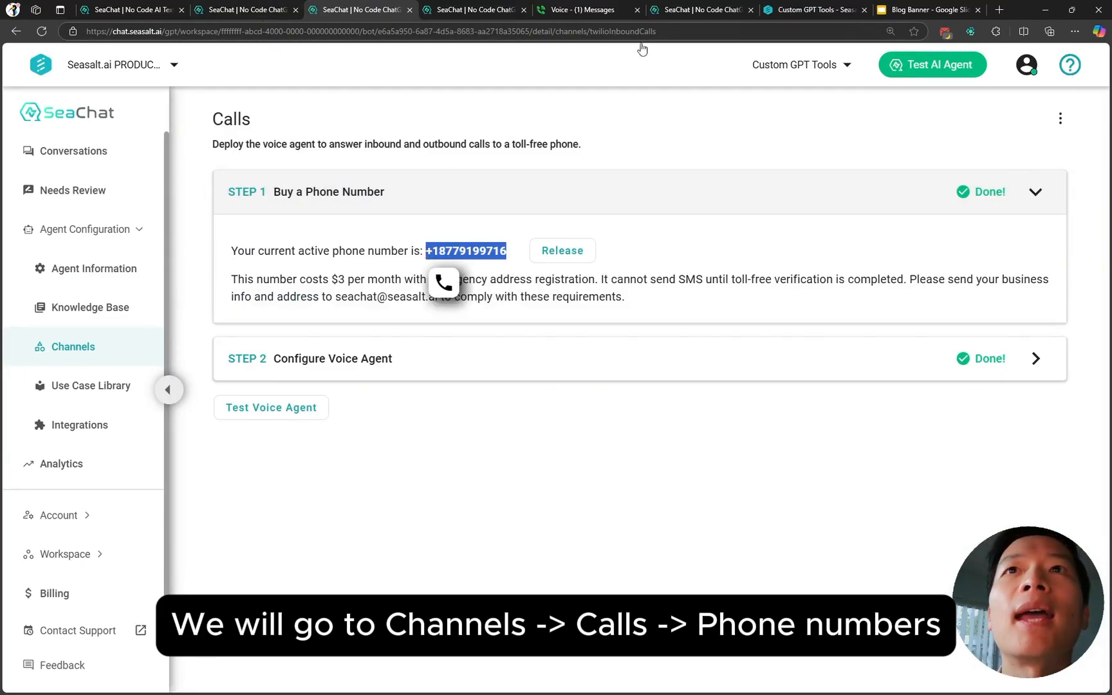
- Switch to Google Voice, paste the agent's copied phone number into the dialer and place a call to it
click(253, 12)
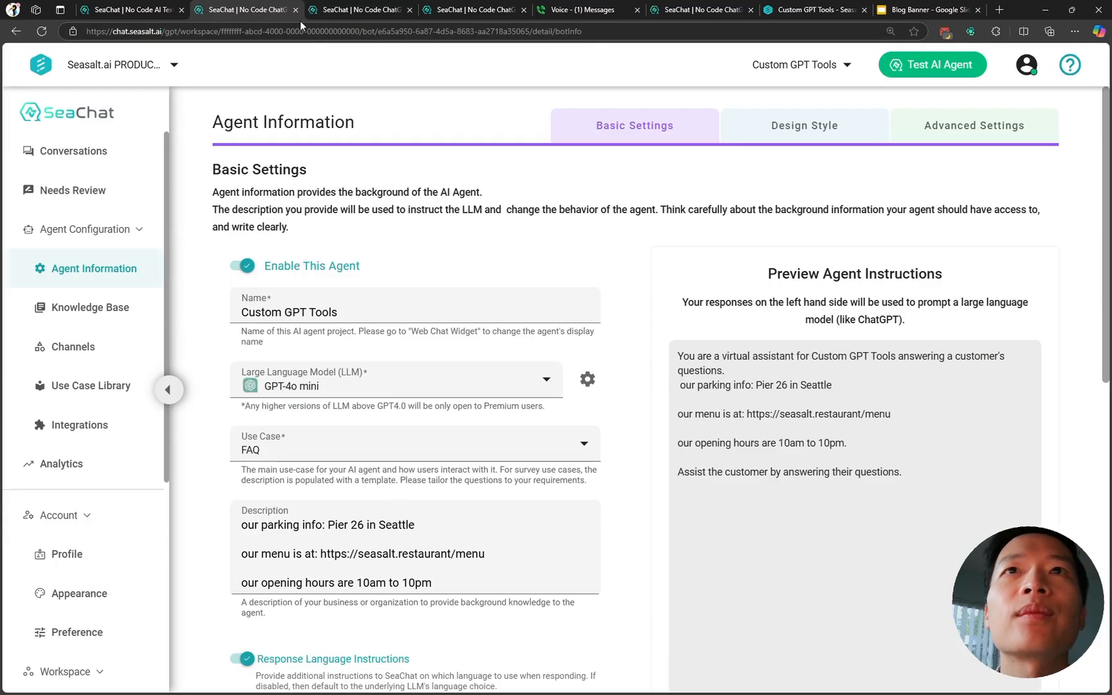
click(584, 10)
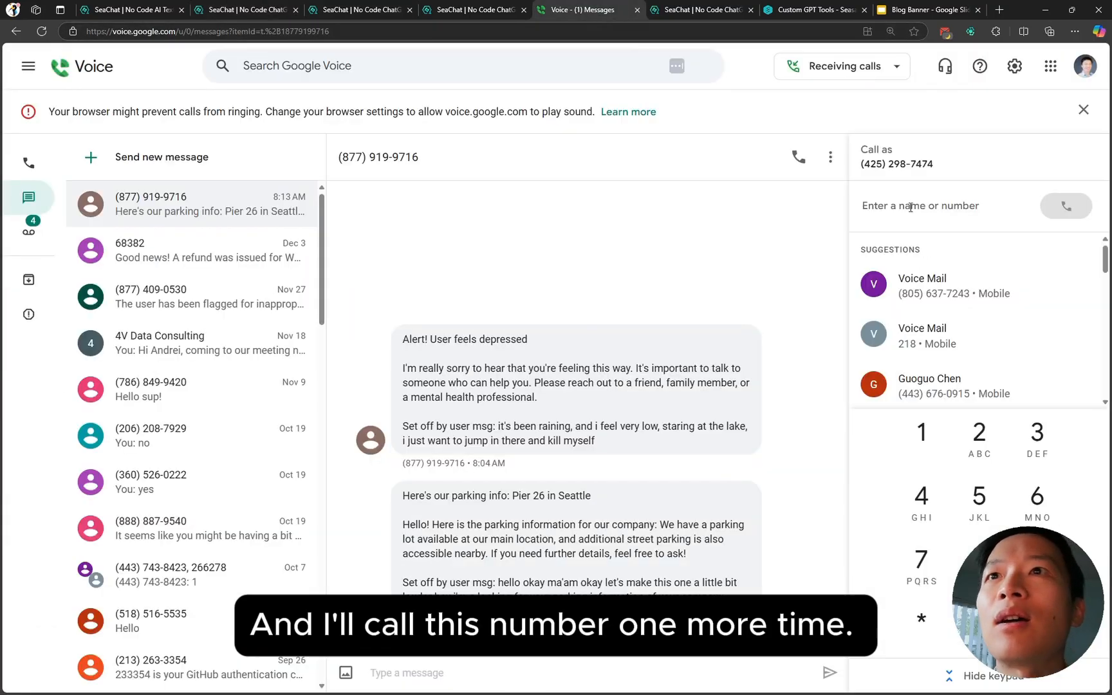
key(ctrl+v)
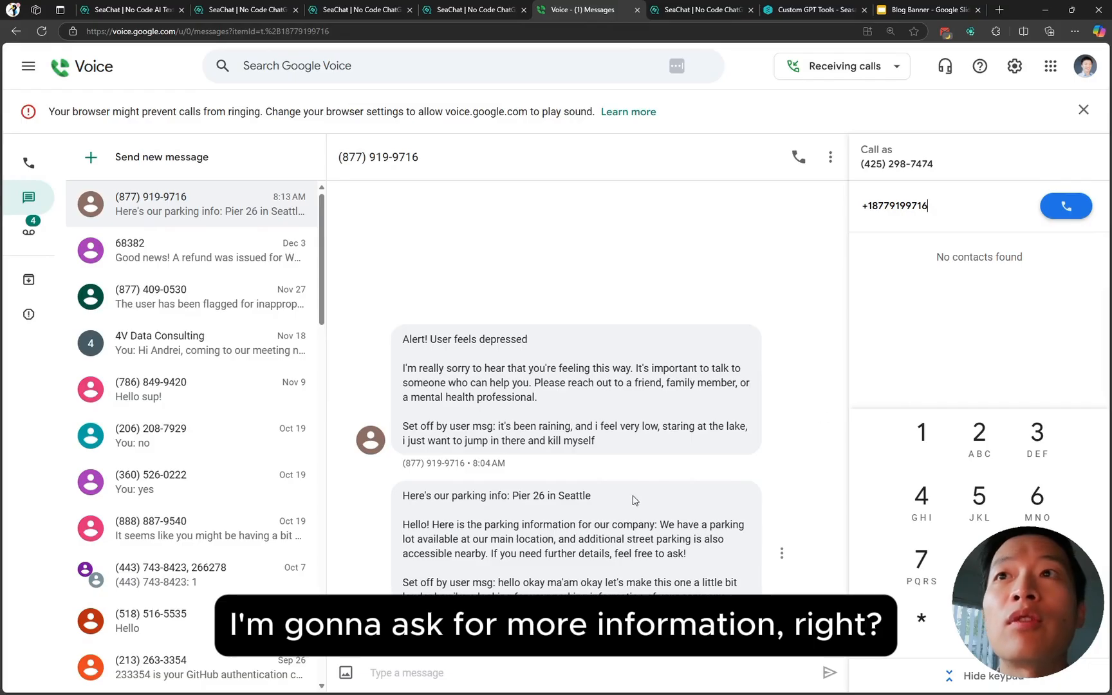
click(1067, 207)
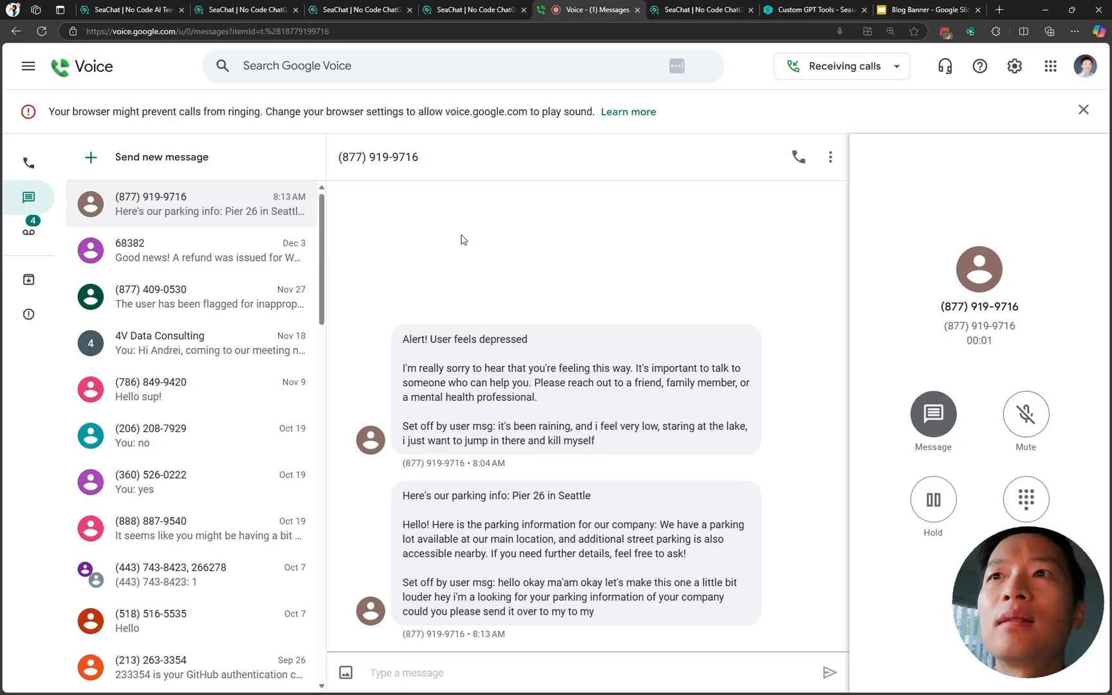
- Open the ongoing phone call's conversation in SeaChat and follow the transcript of the parking request
click(248, 9)
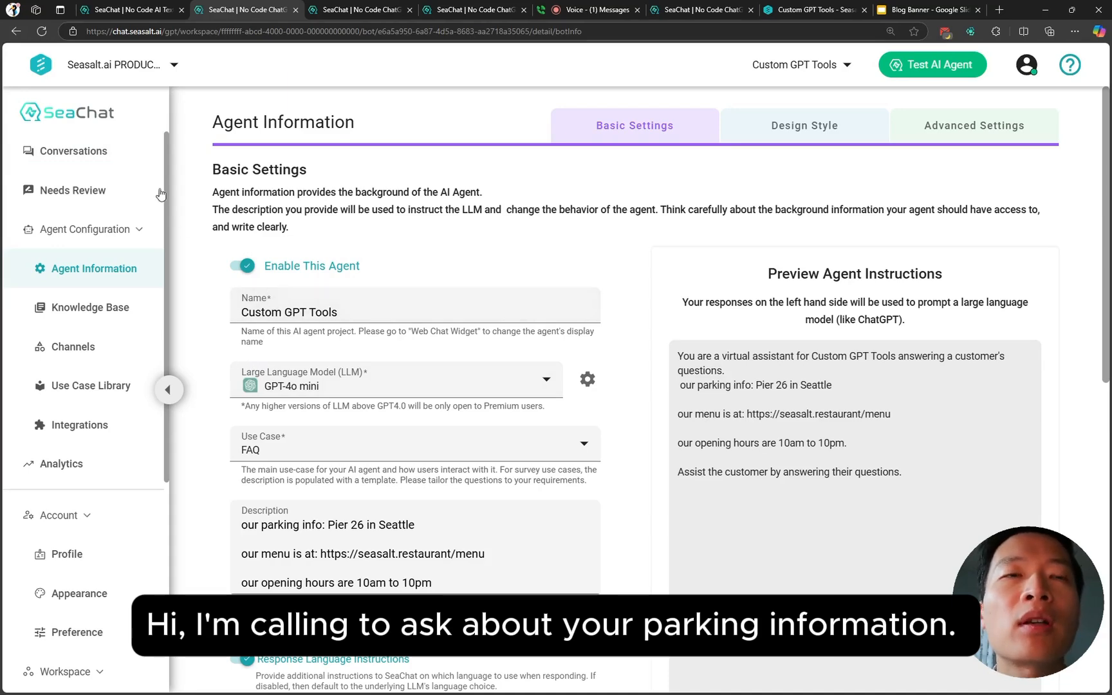
click(82, 153)
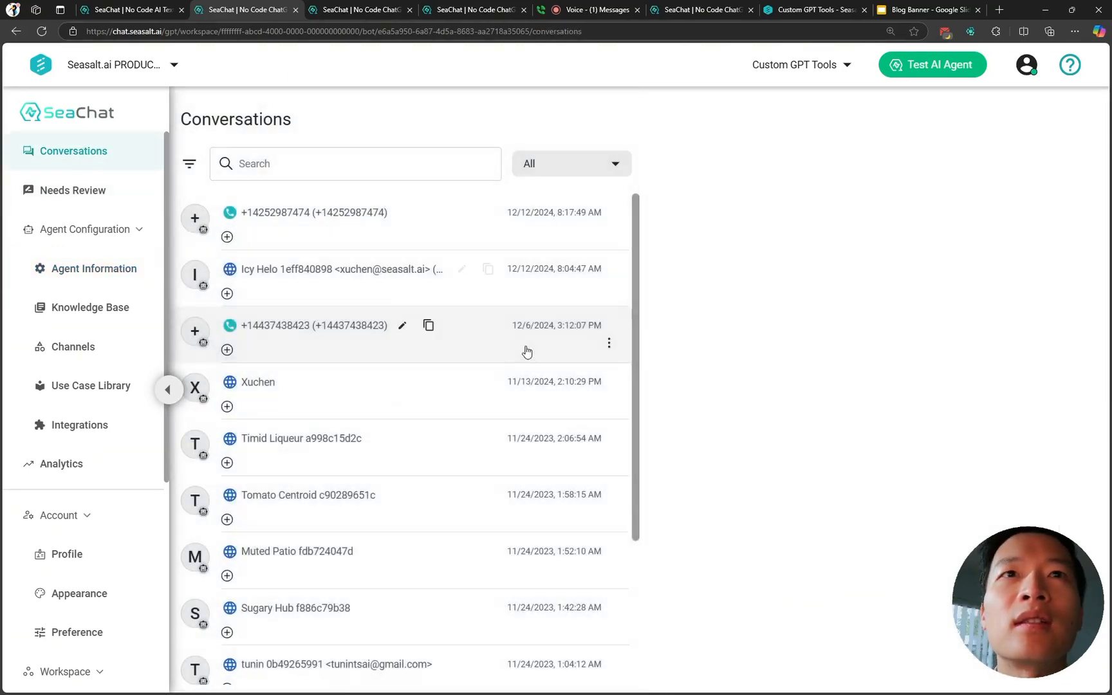
click(278, 236)
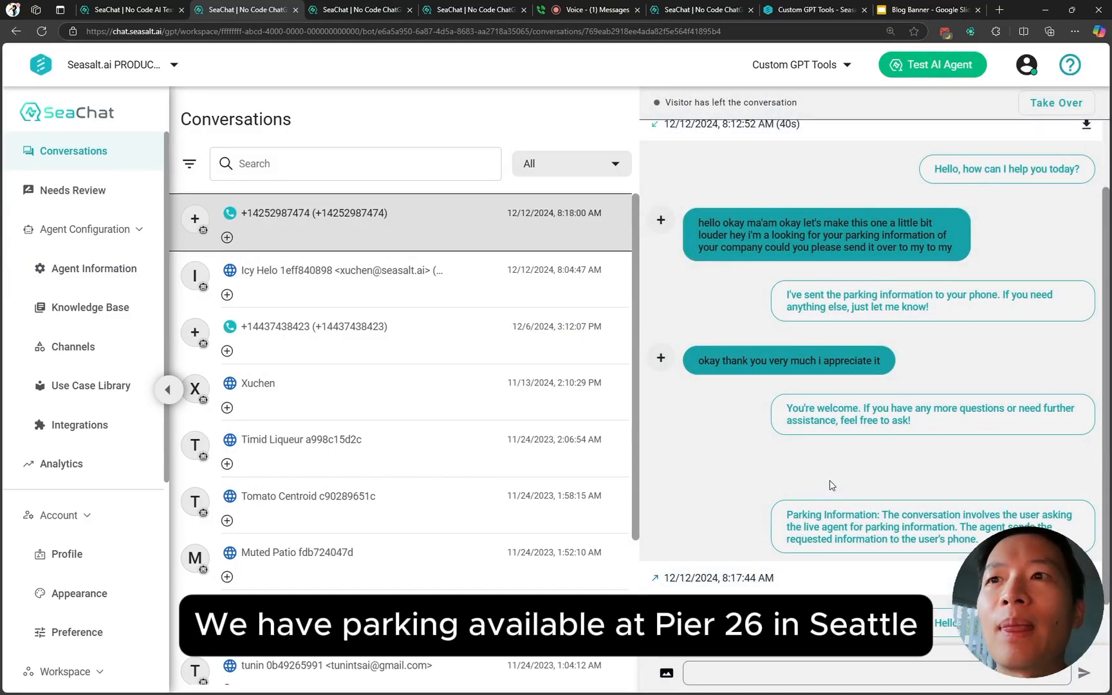
scroll(830, 485, down, 2)
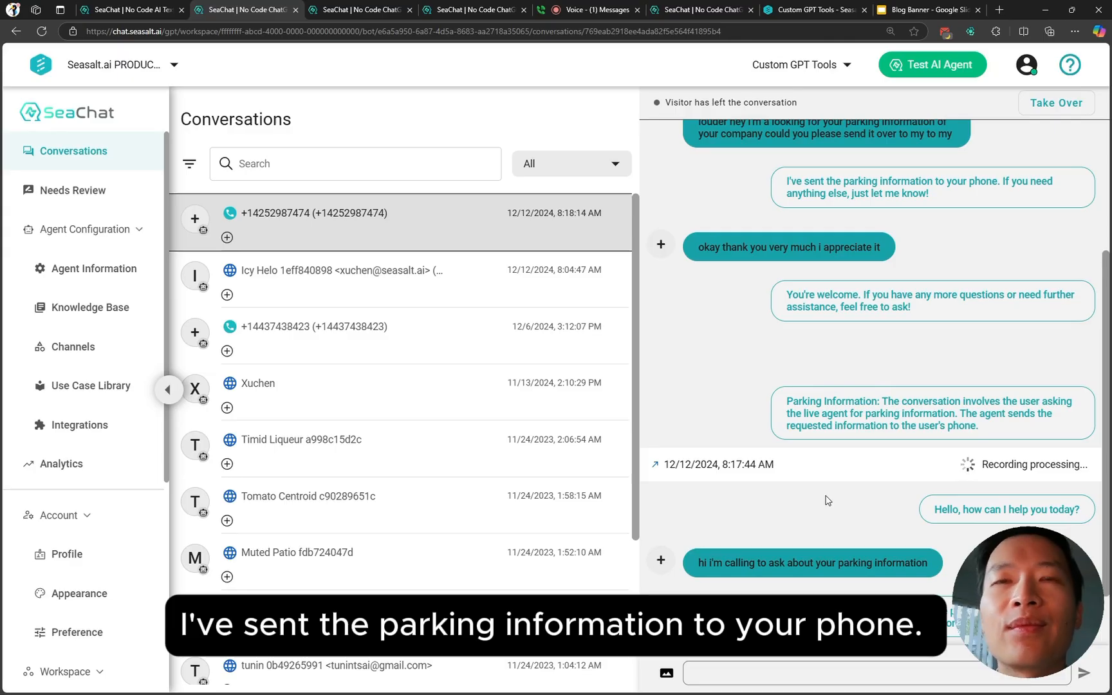
scroll(827, 500, down, 2)
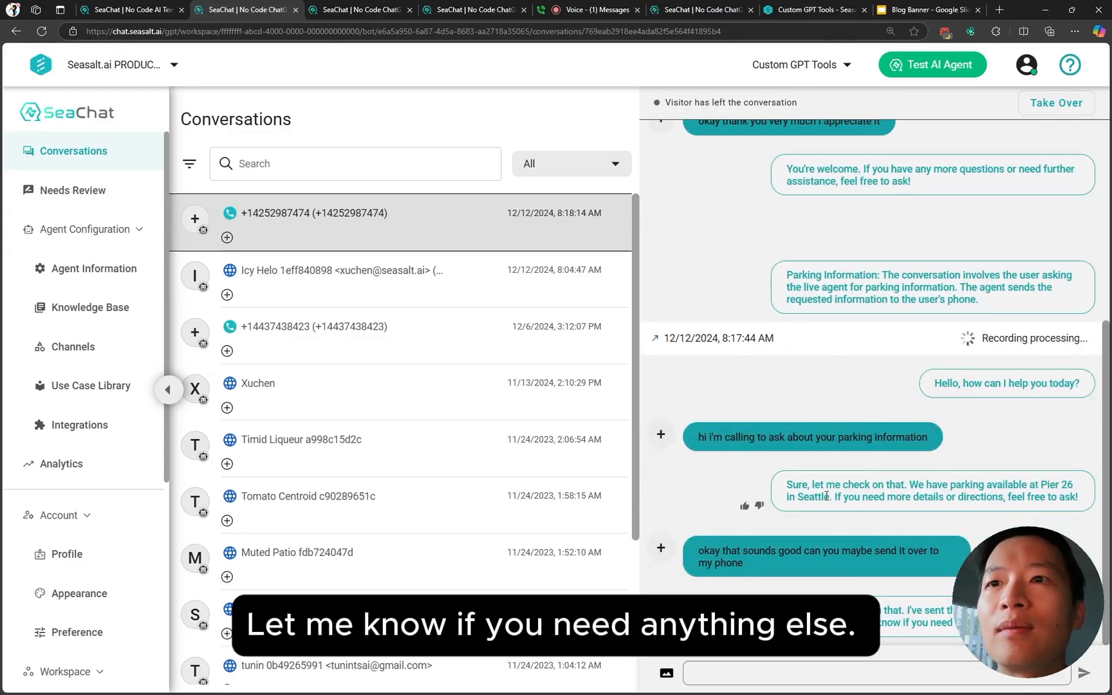
- Check the Google Voice thread for the requested parking and menu texts and compare them with the SeaChat call transcript
click(585, 14)
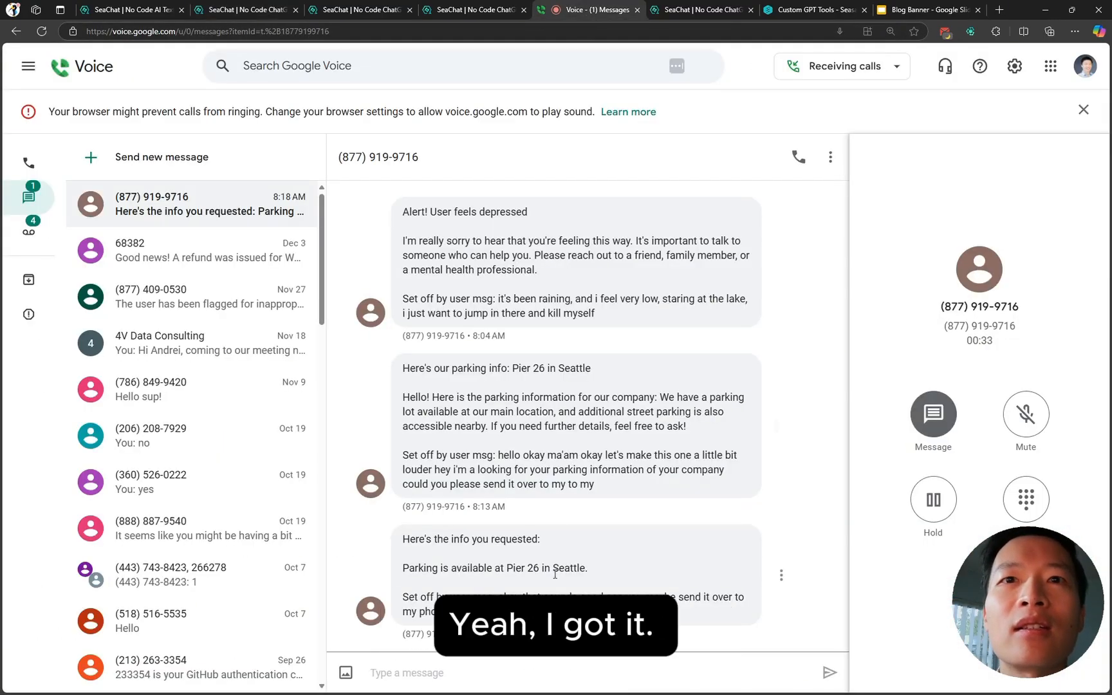
click(511, 596)
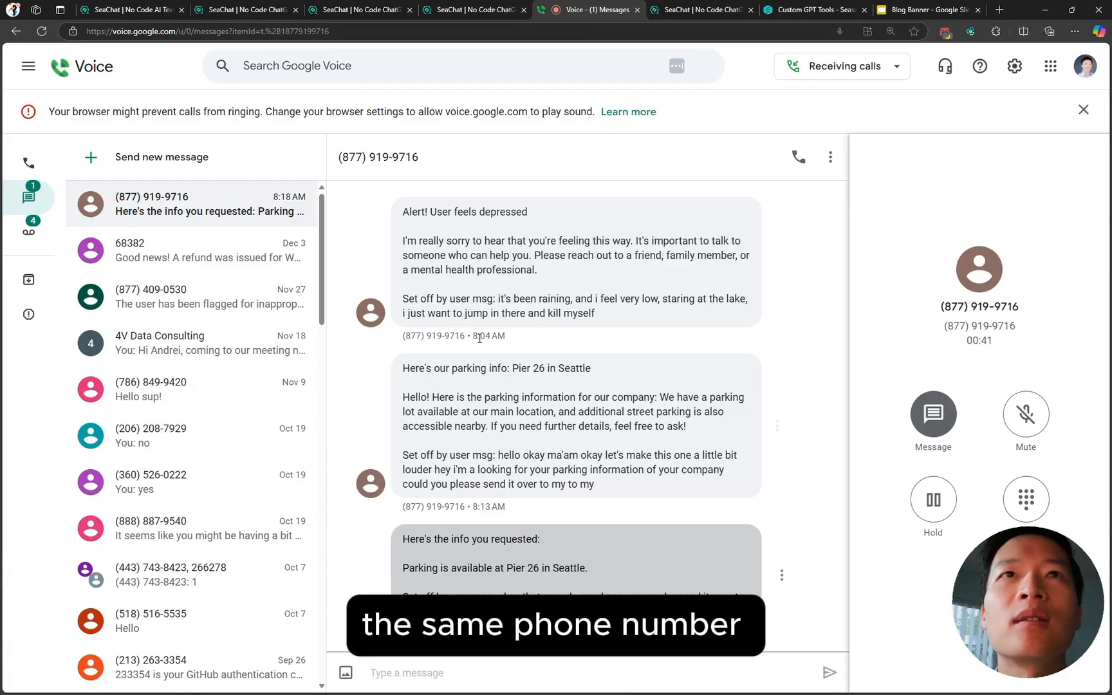
click(353, 10)
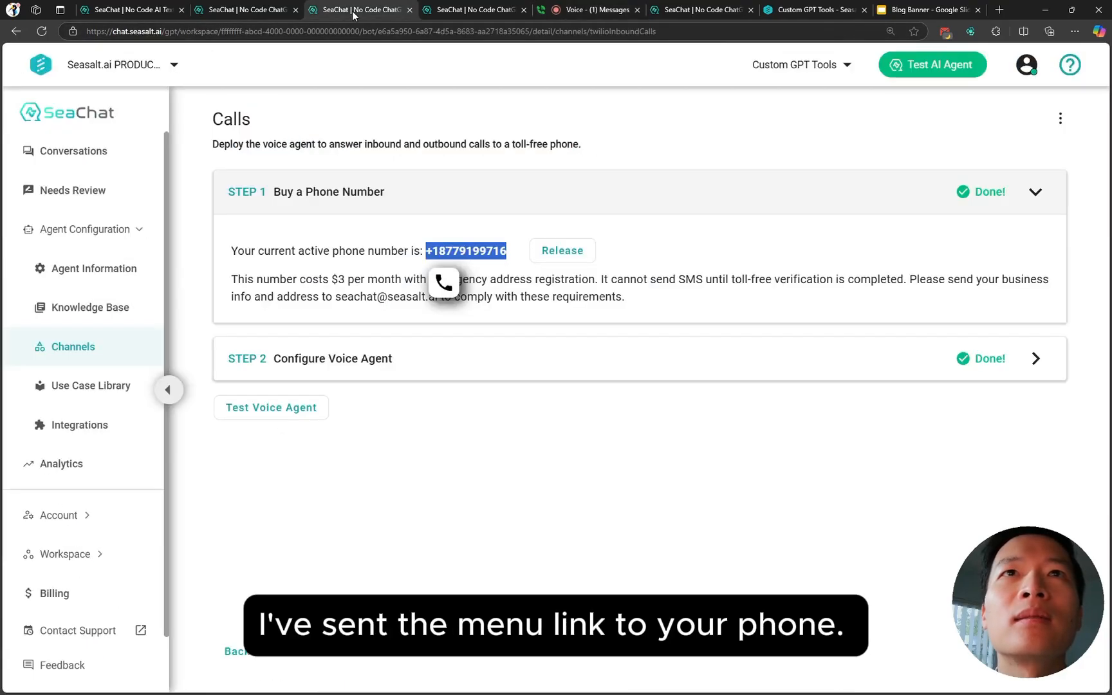
click(264, 11)
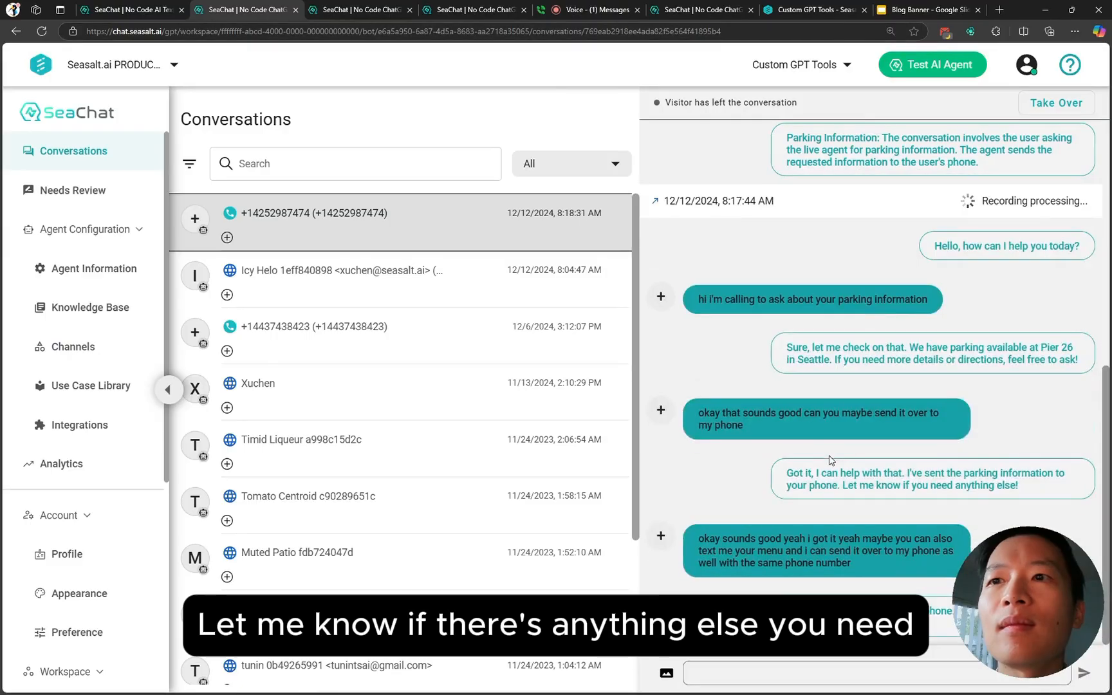
click(612, 11)
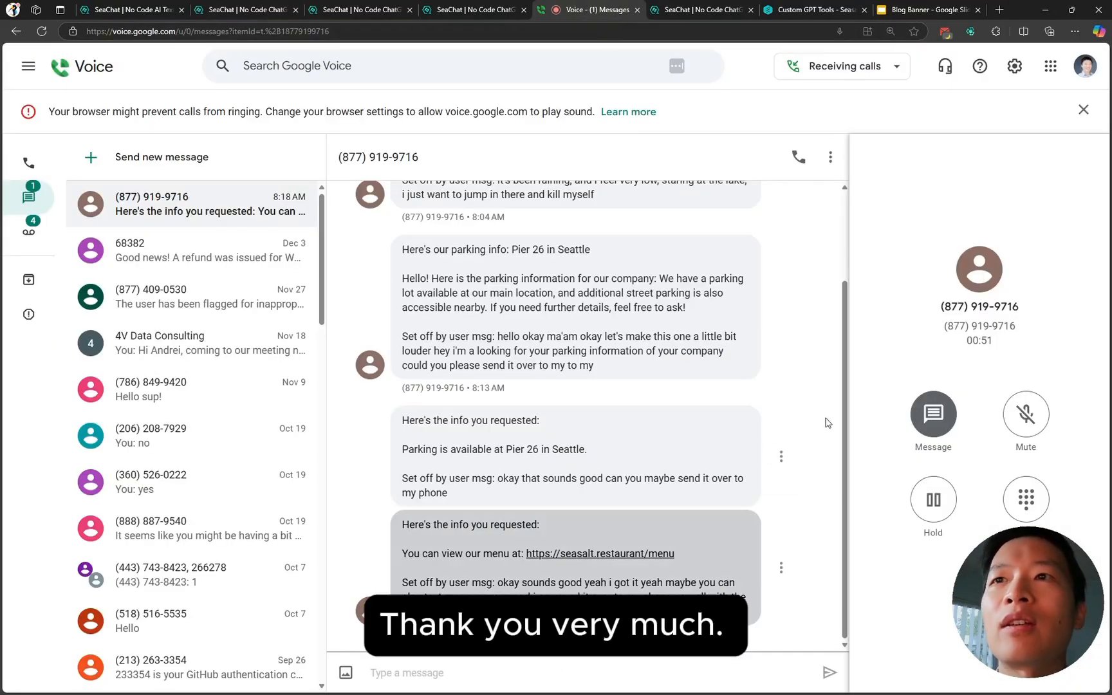
- Recheck the call transcript in SeaChat and end the test call in Google Voice
click(267, 18)
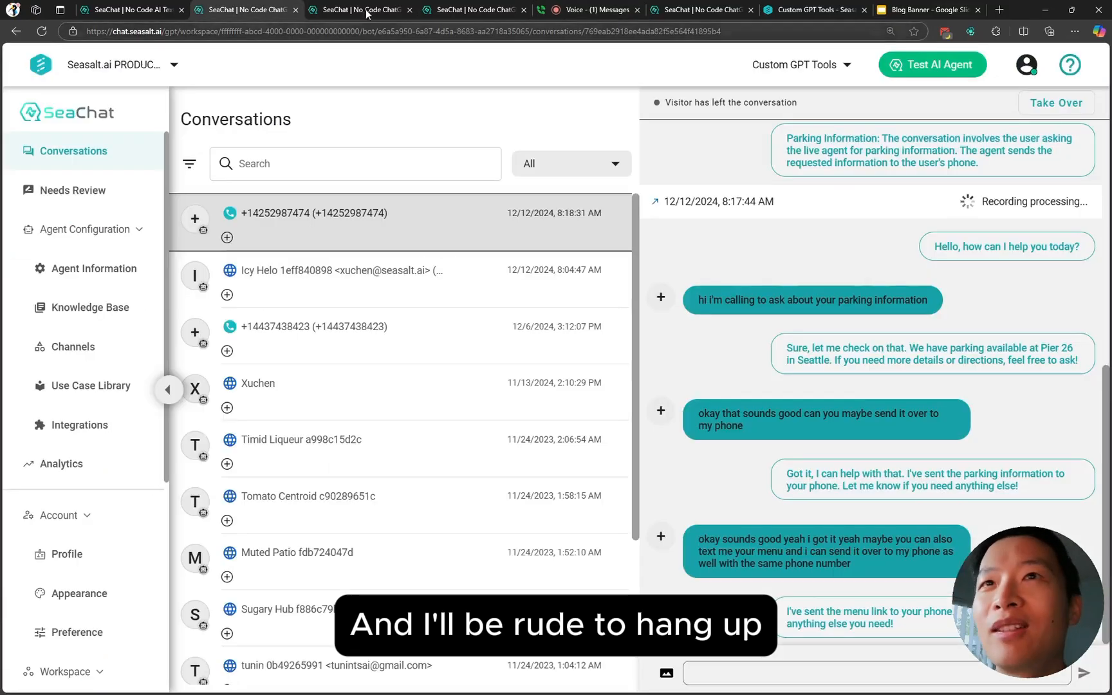
click(605, 18)
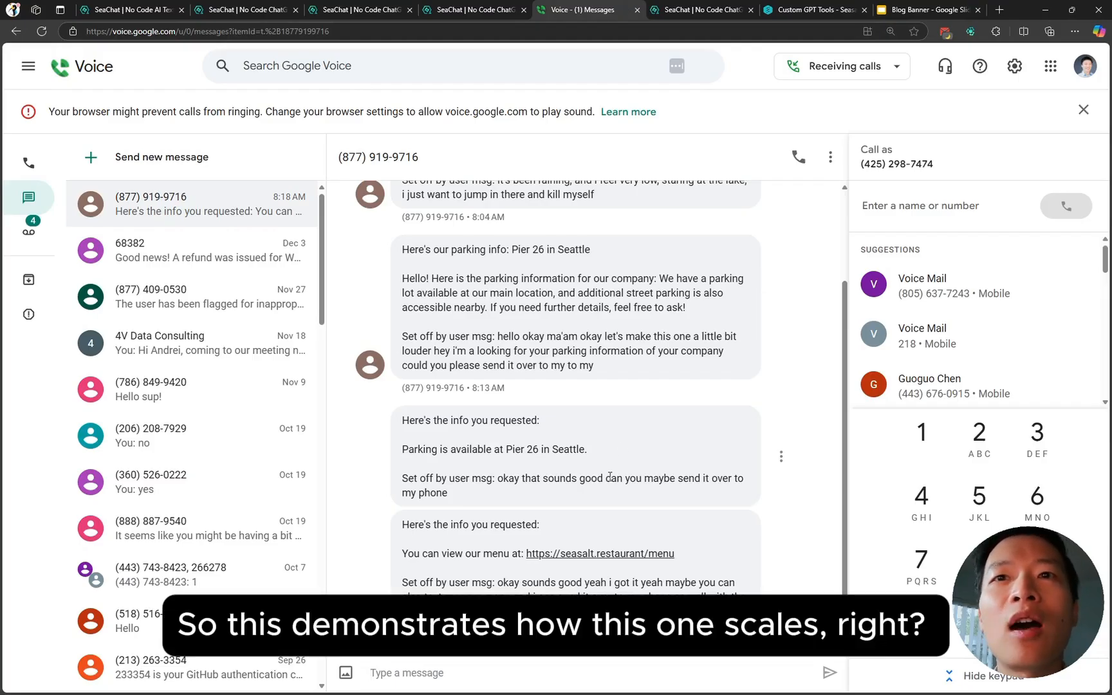
- Open SeaChat's integrations in a separate browser tab and bring up the send-info-via-sms custom GPT tool for editing
click(265, 14)
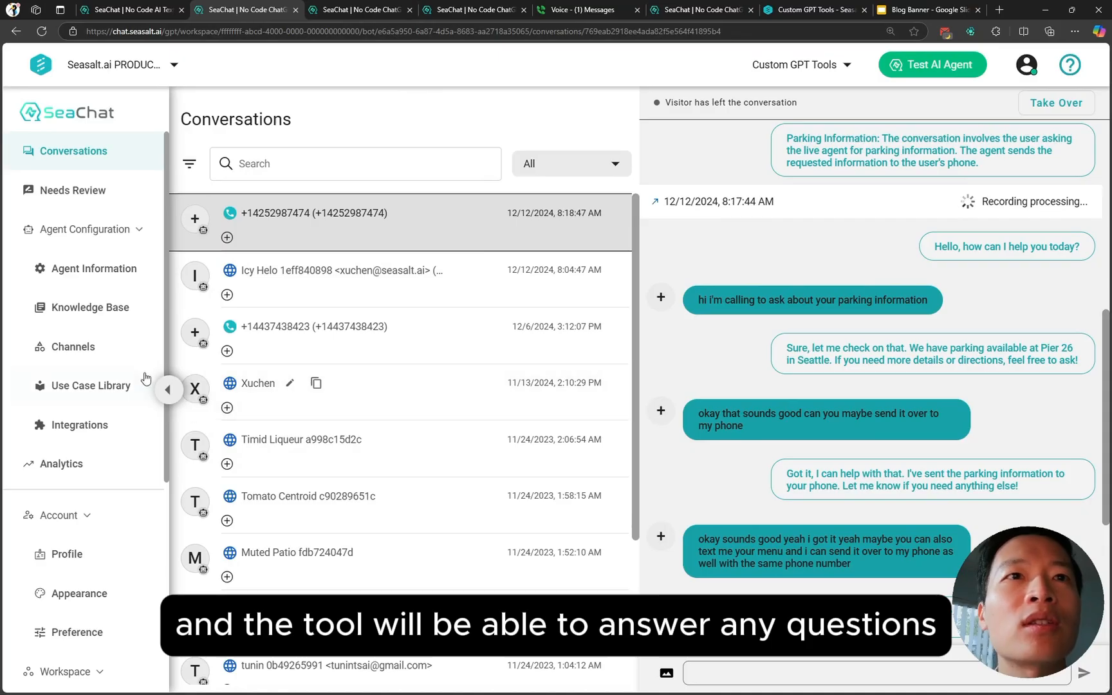
middle_click(79, 430)
click(320, 14)
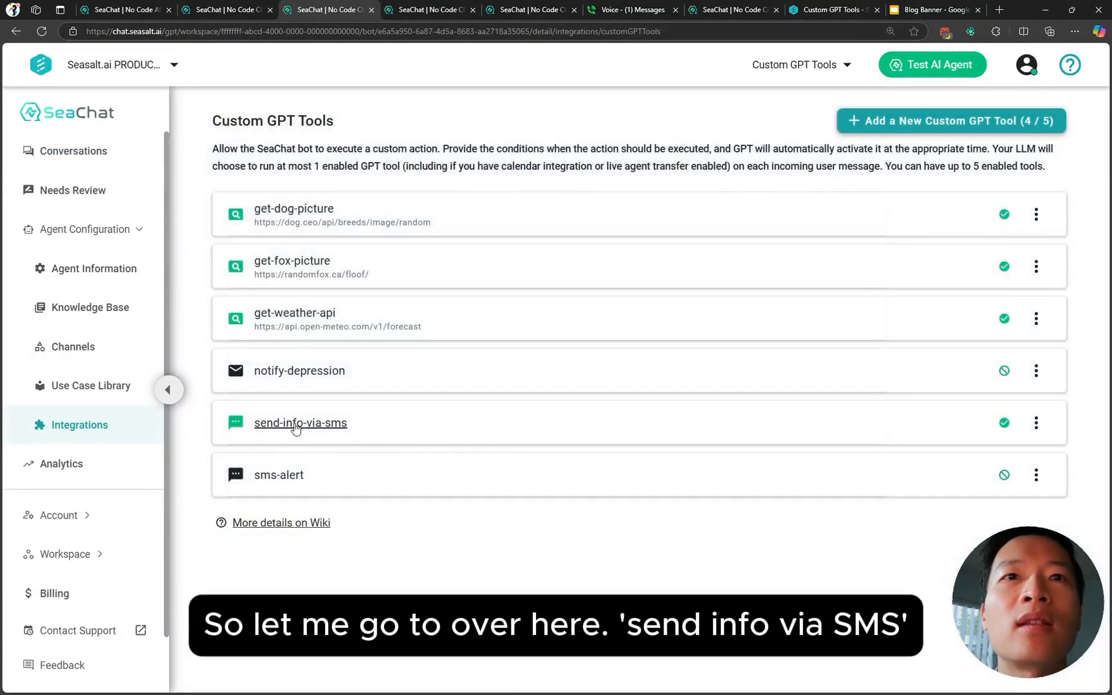
click(296, 424)
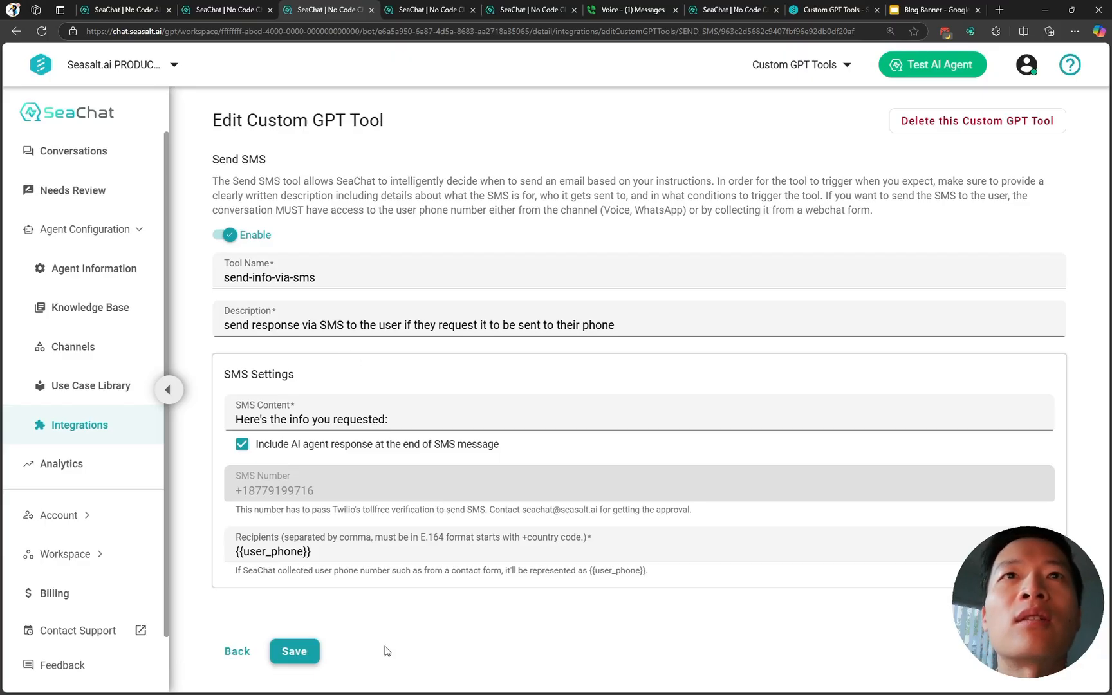
- Review the call transcript in SeaChat, examining how the agent answered the parking question and the requests to send information by phone
click(221, 10)
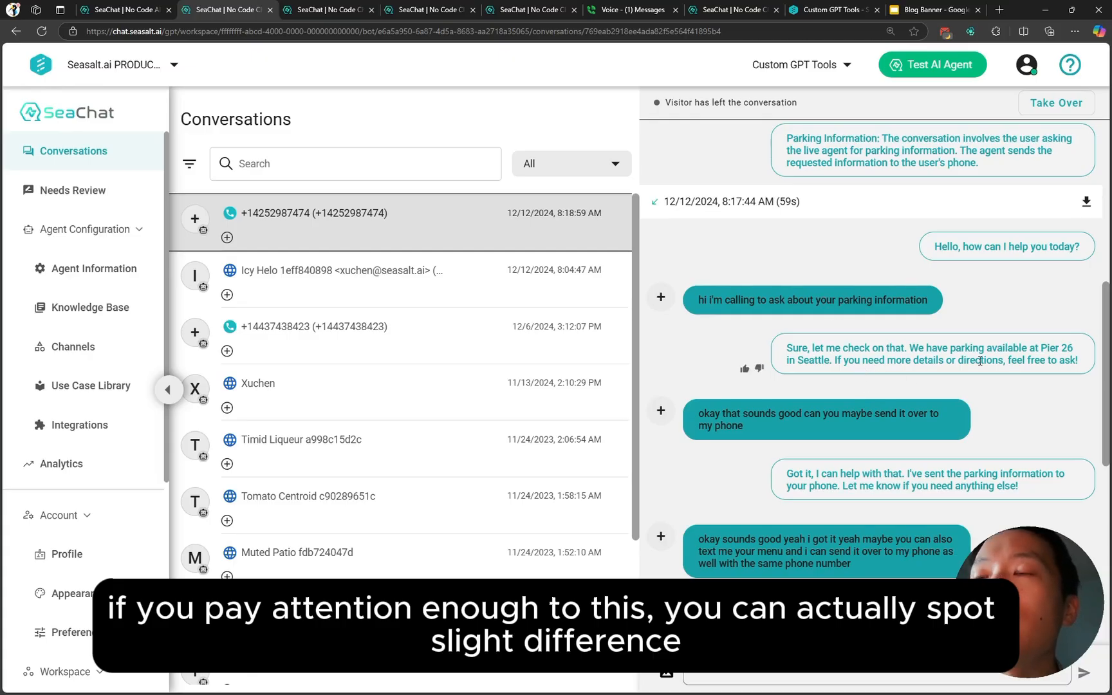
drag(978, 360, 888, 348)
click(844, 349)
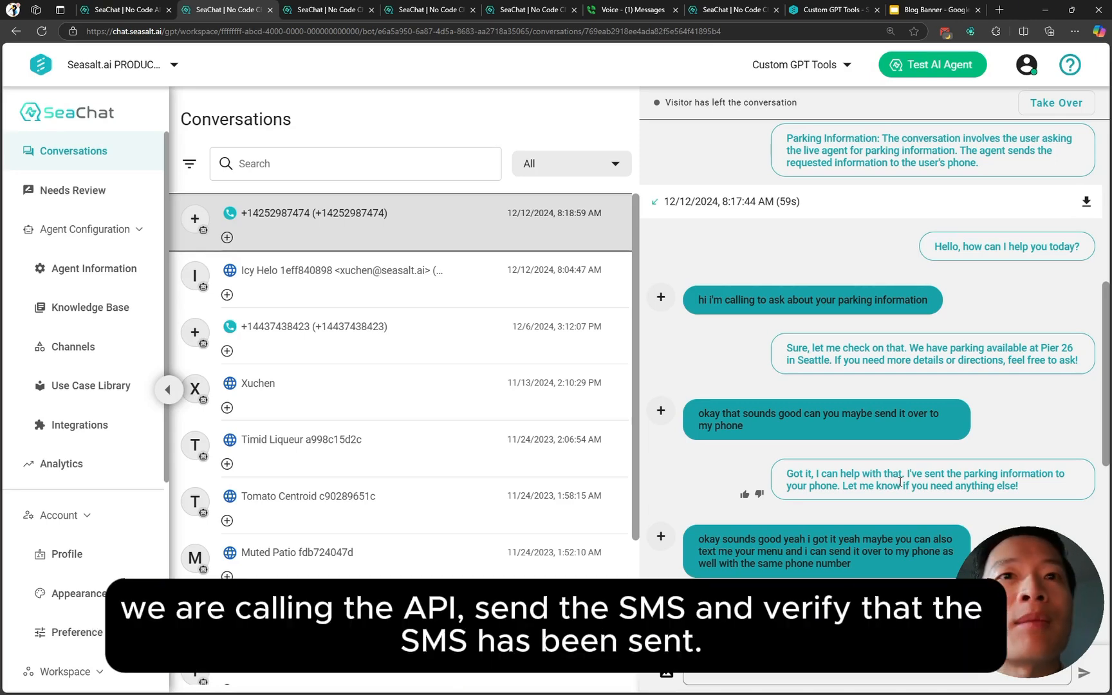
drag(904, 477, 982, 477)
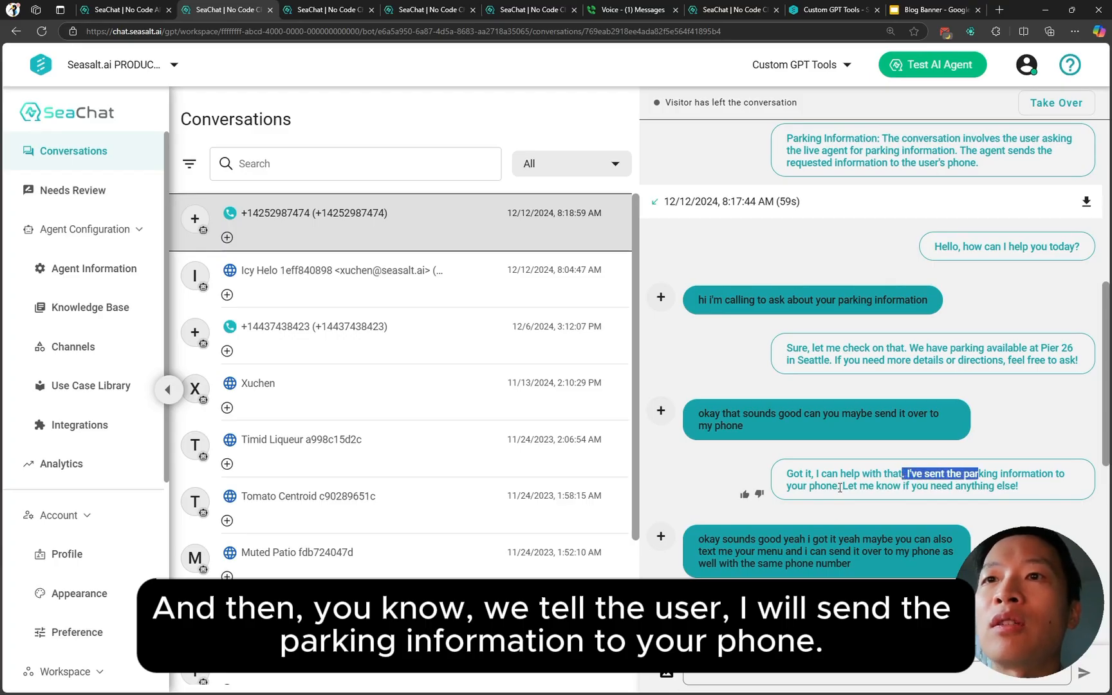
click(848, 486)
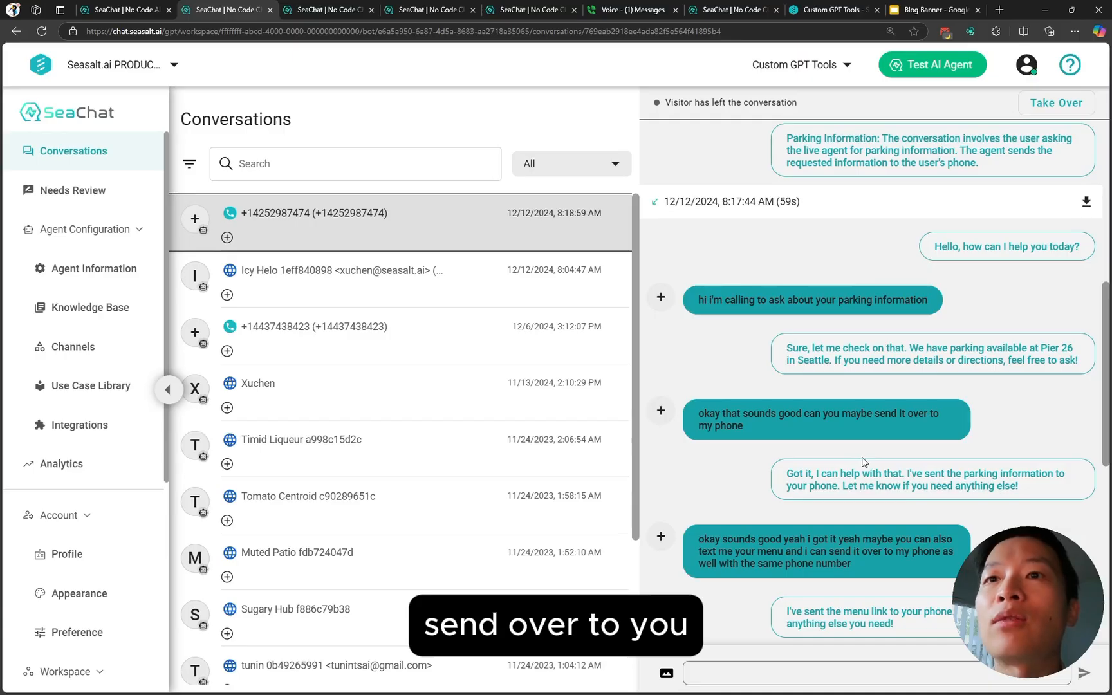
scroll(862, 461, down, 1)
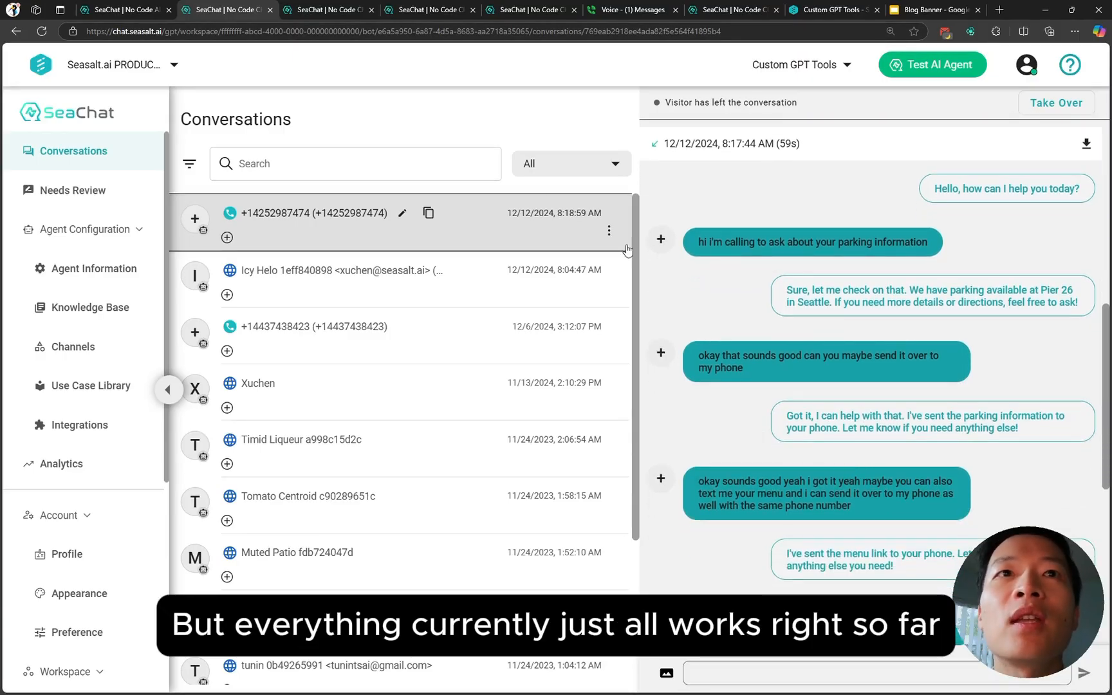
- Return to the send-info-via-sms tool and save its settings
click(339, 12)
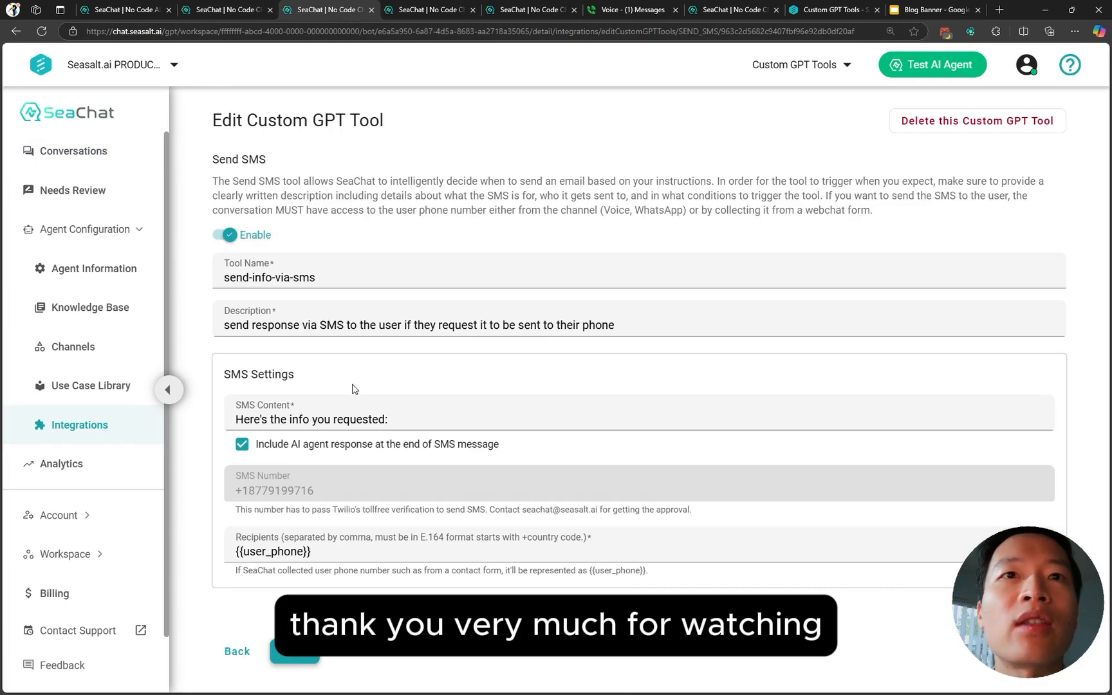
click(296, 661)
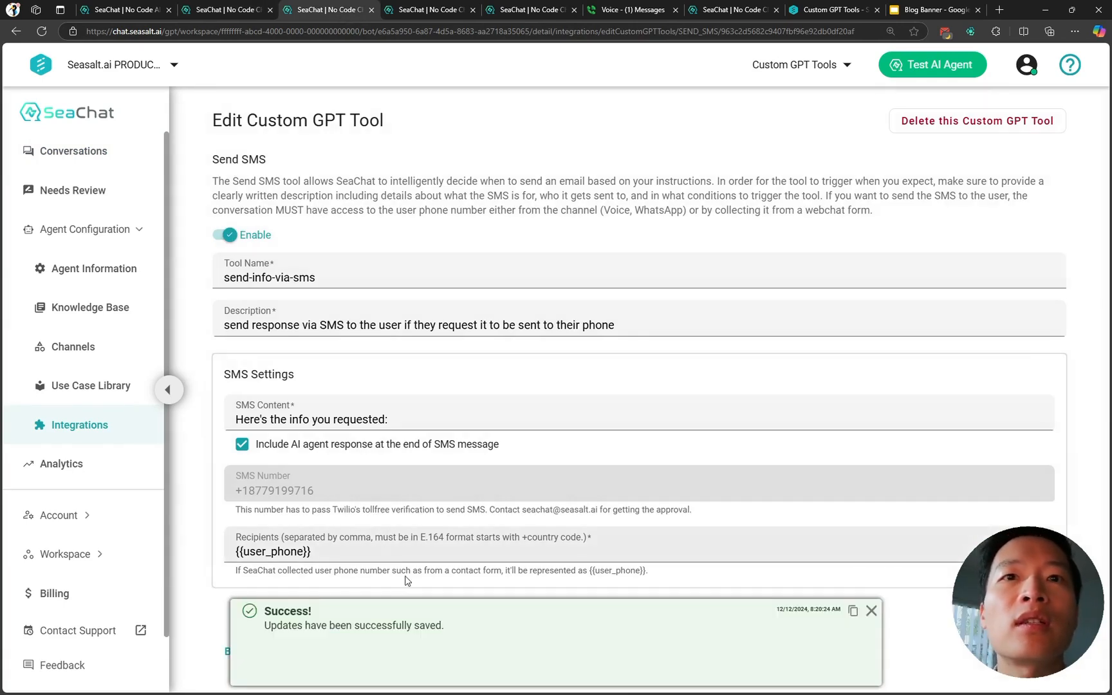